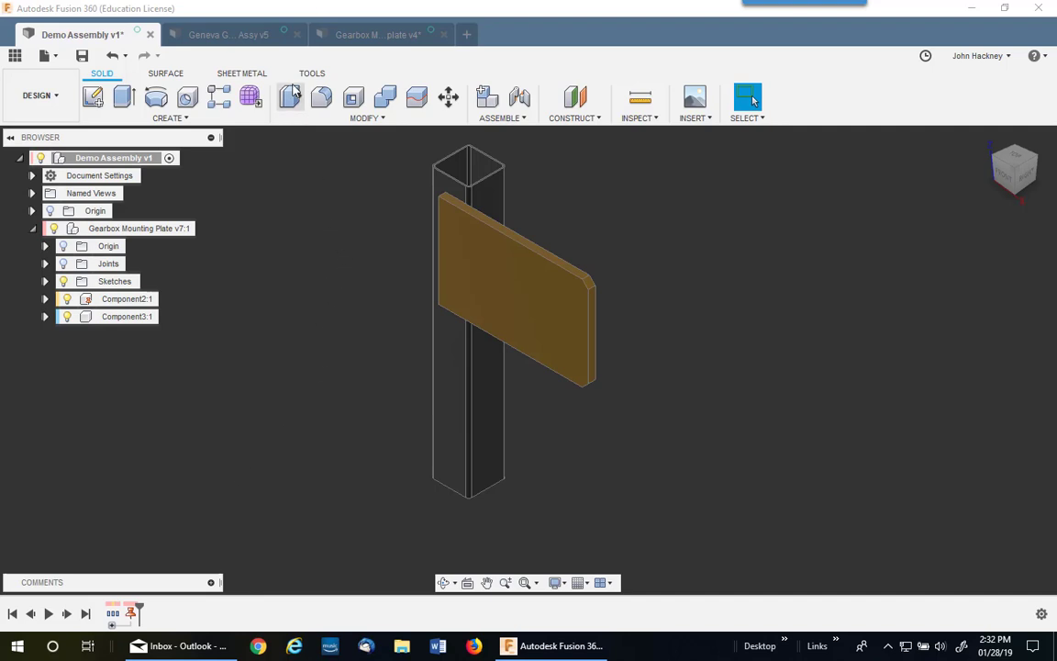
# Compare the Demo Assembly's post and plate with the Geneva gearbox assembly
pyautogui.click(237, 37)
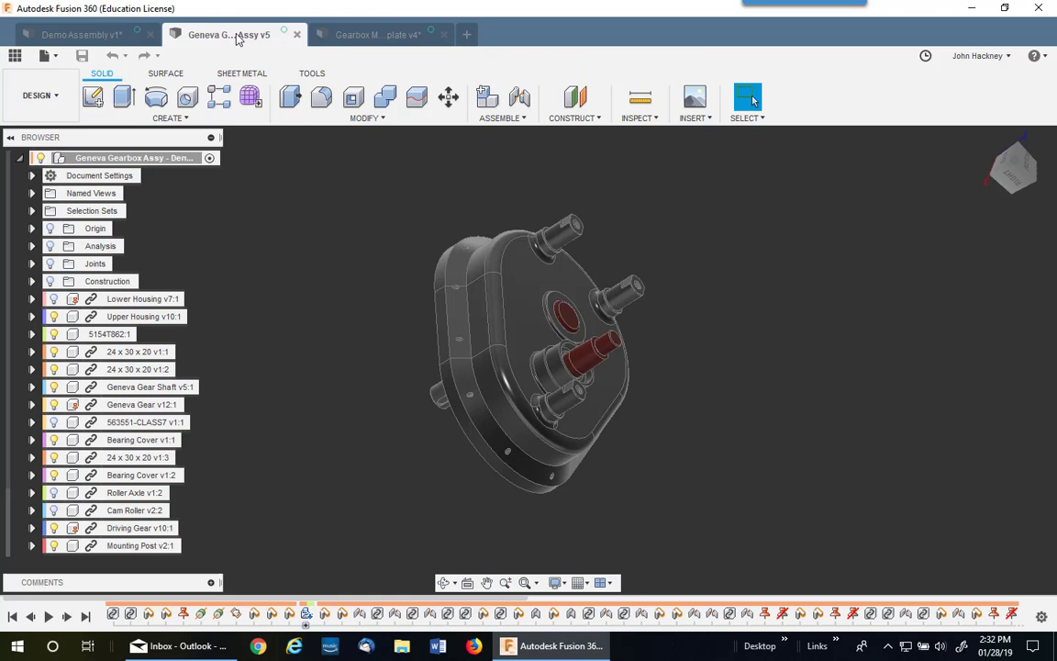
pyautogui.click(92, 34)
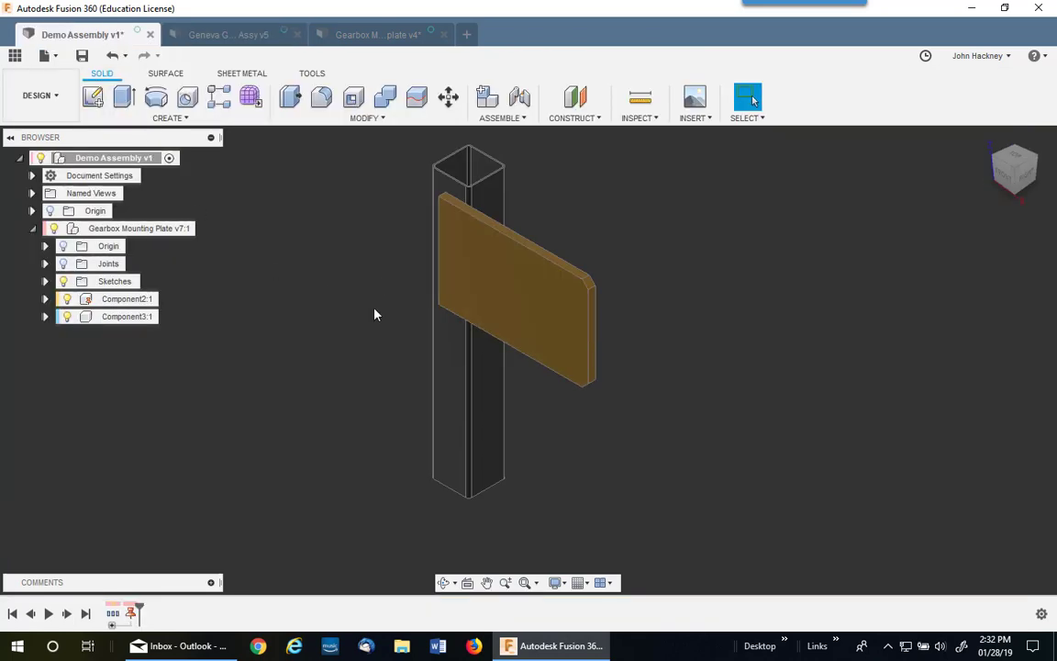
pyautogui.click(205, 37)
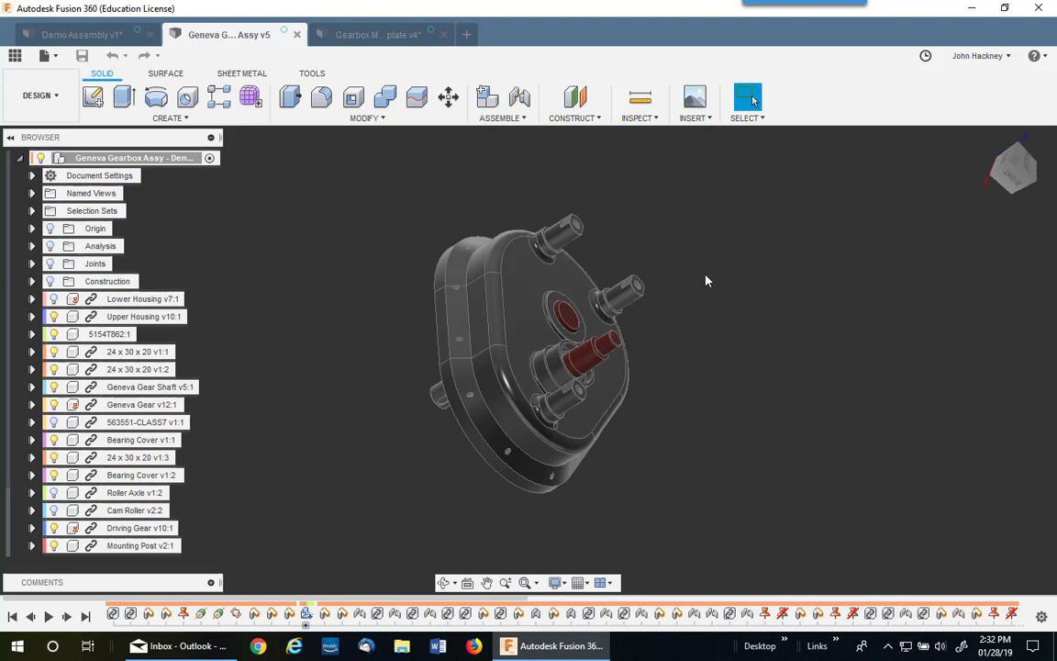
# Examine the bolt and shaft locations in the Gearbox Mounting Template's sketch, leaving the sketch unedited
pyautogui.click(378, 37)
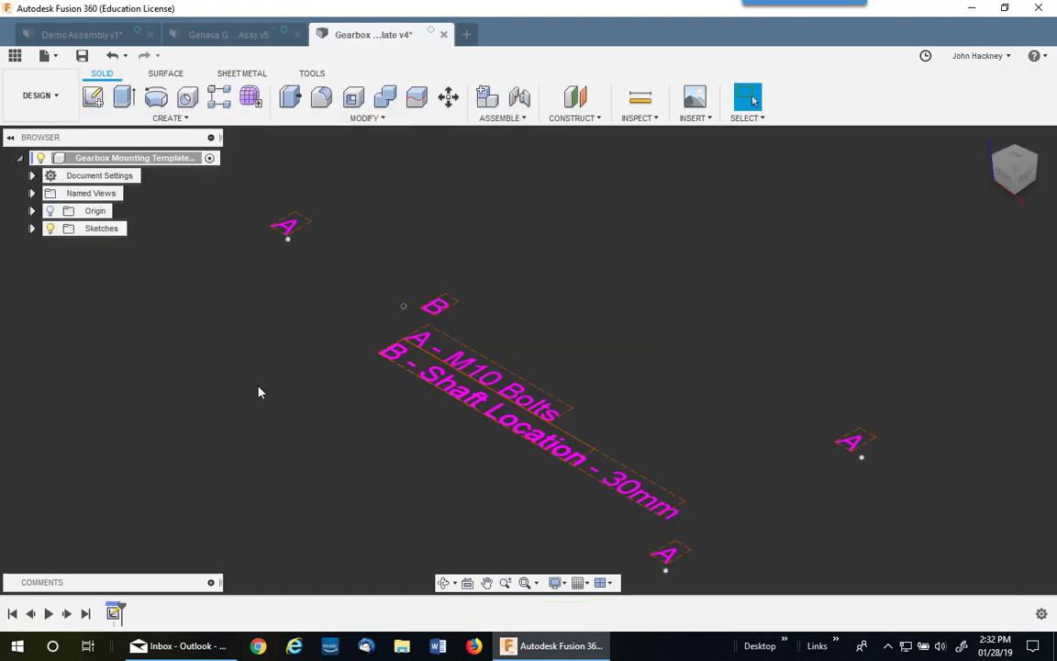
pyautogui.rightClick(113, 607)
pyautogui.click(143, 468)
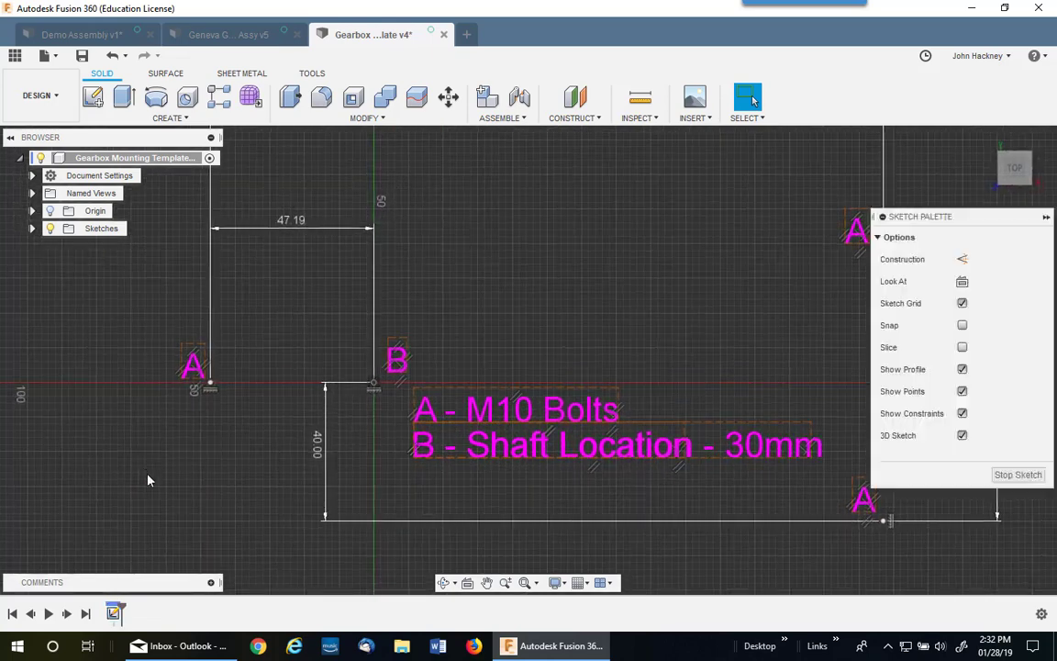
pyautogui.moveTo(668, 337); pyautogui.dragTo(511, 320, button='middle')
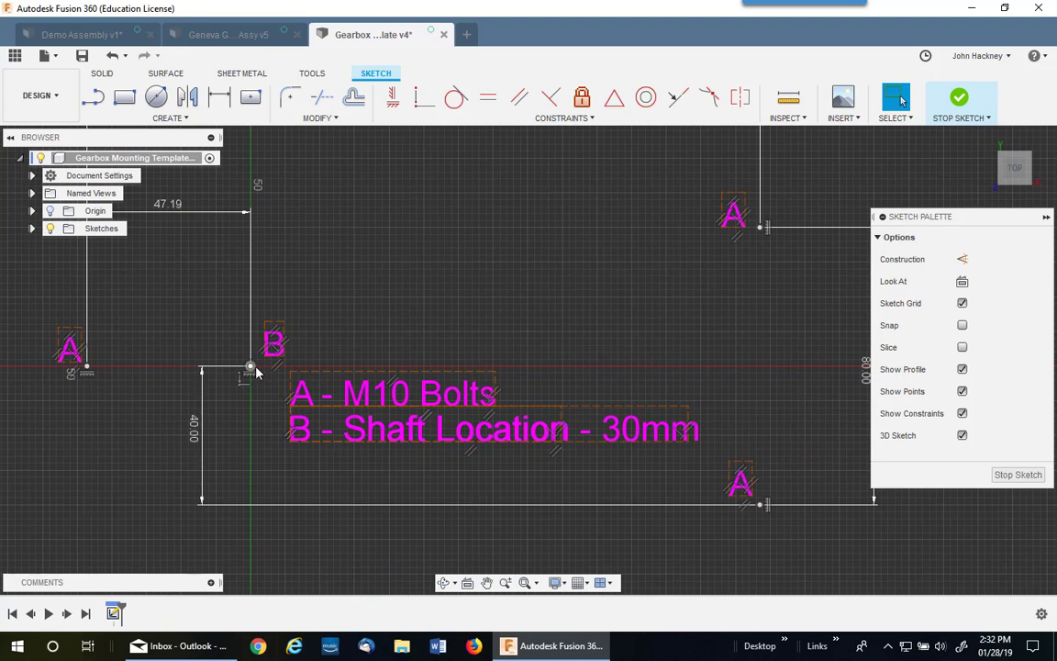
pyautogui.click(958, 99)
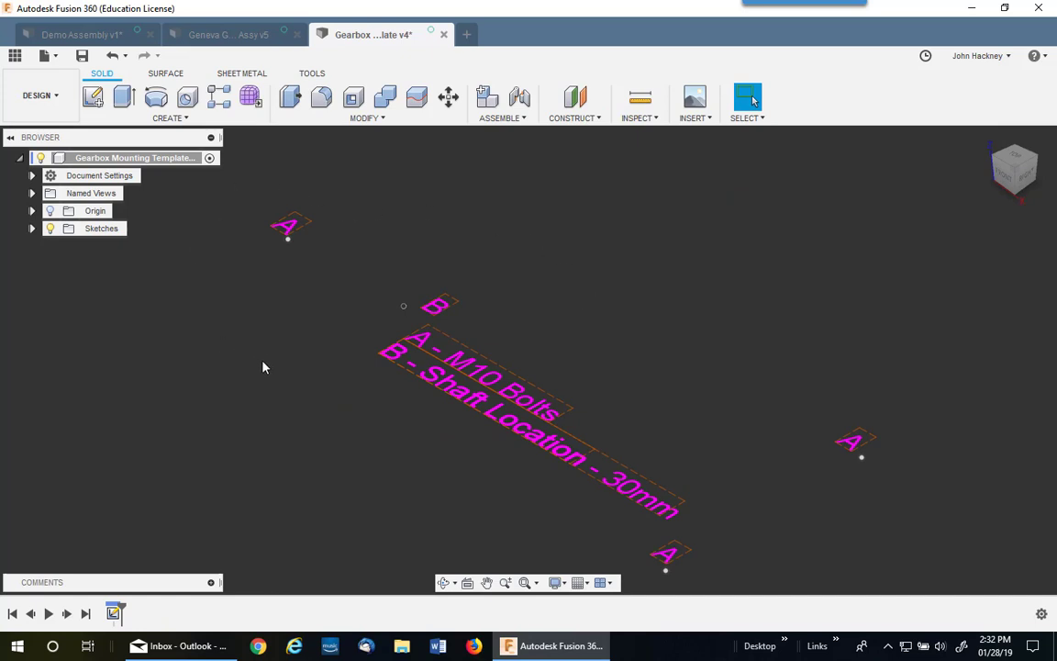
# Review the Demo Assembly and the Geneva gearbox assembly once more, ending on the Demo Assembly
pyautogui.click(83, 35)
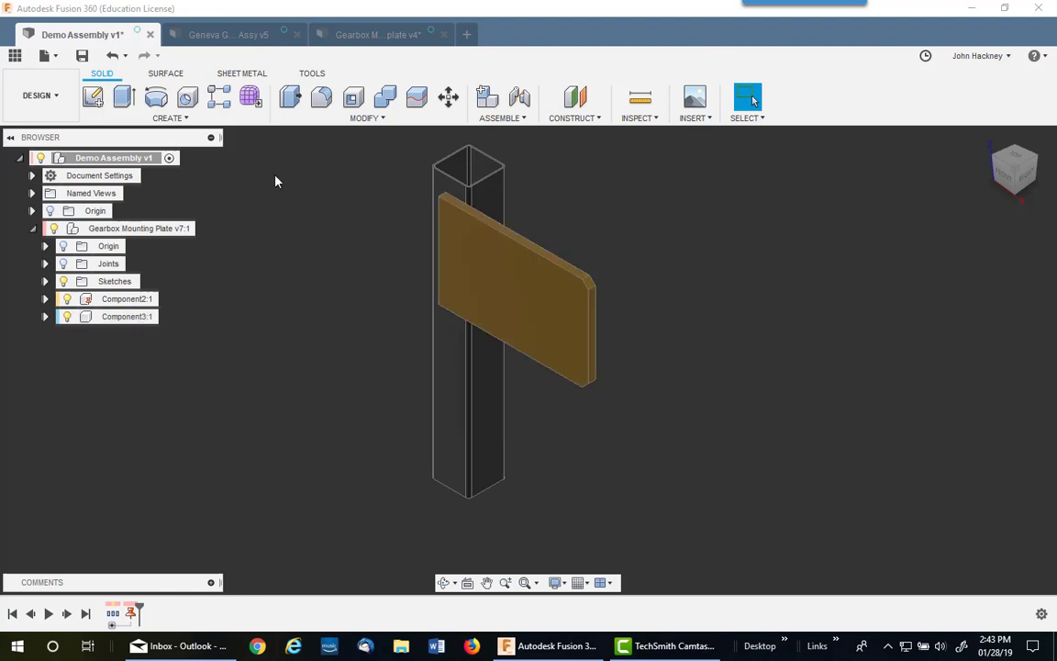
pyautogui.click(229, 35)
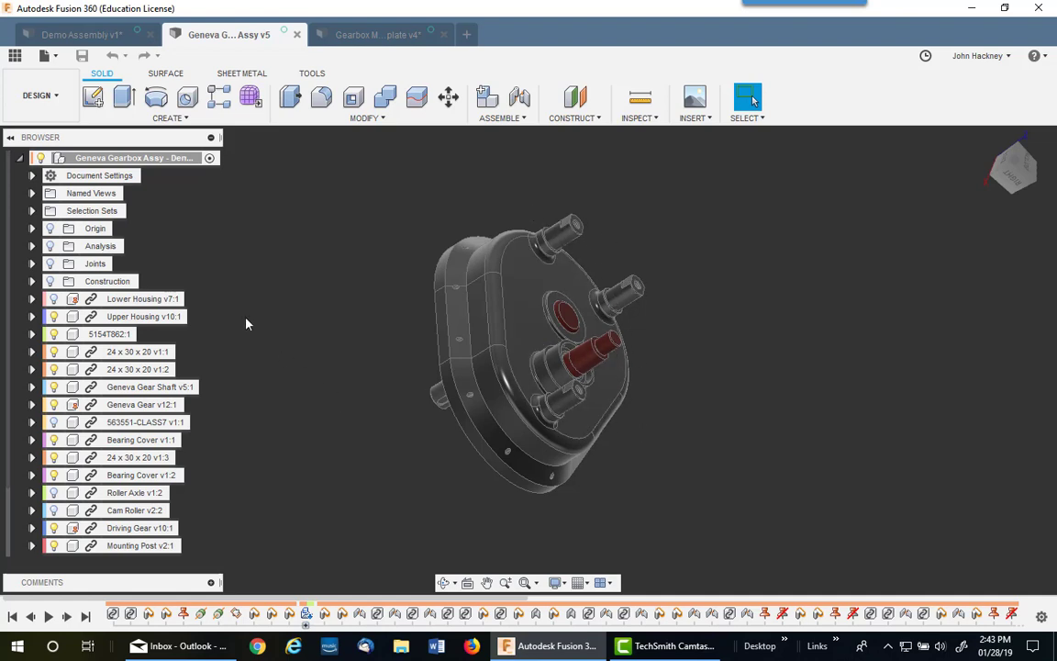
pyautogui.click(83, 37)
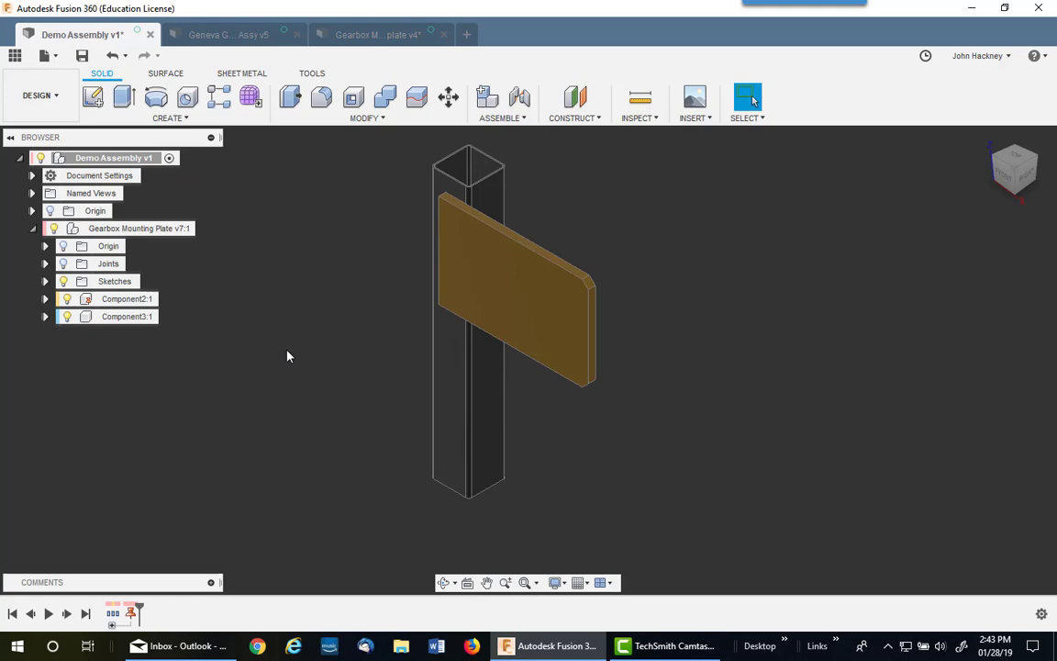
# Activate Component3, the mounting plate, and start a sketch on its large front face
pyautogui.click(147, 317)
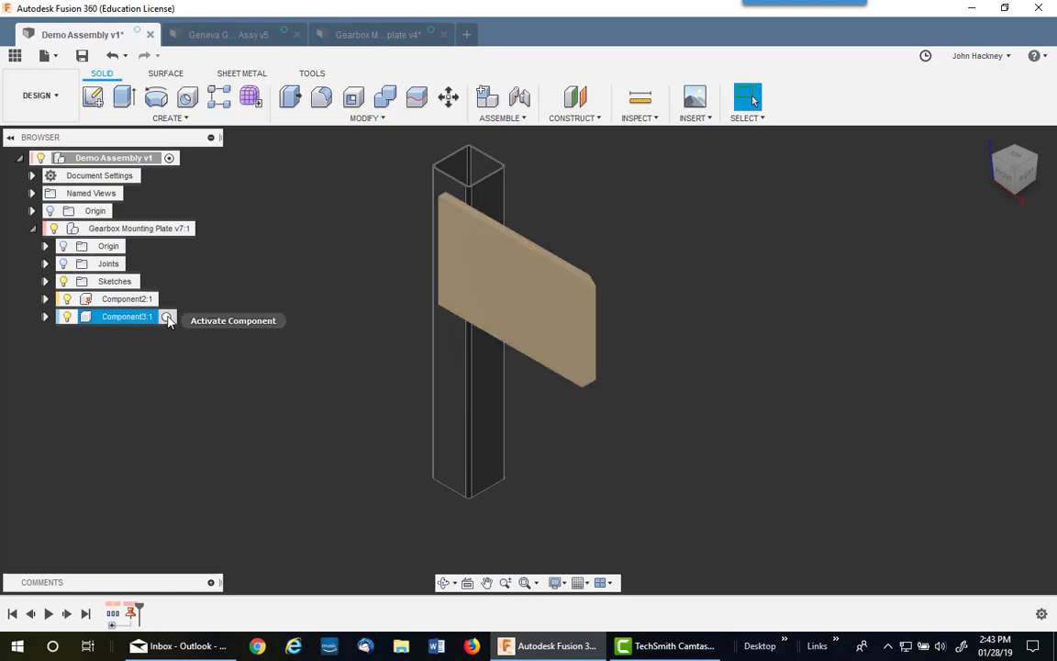
pyautogui.click(166, 317)
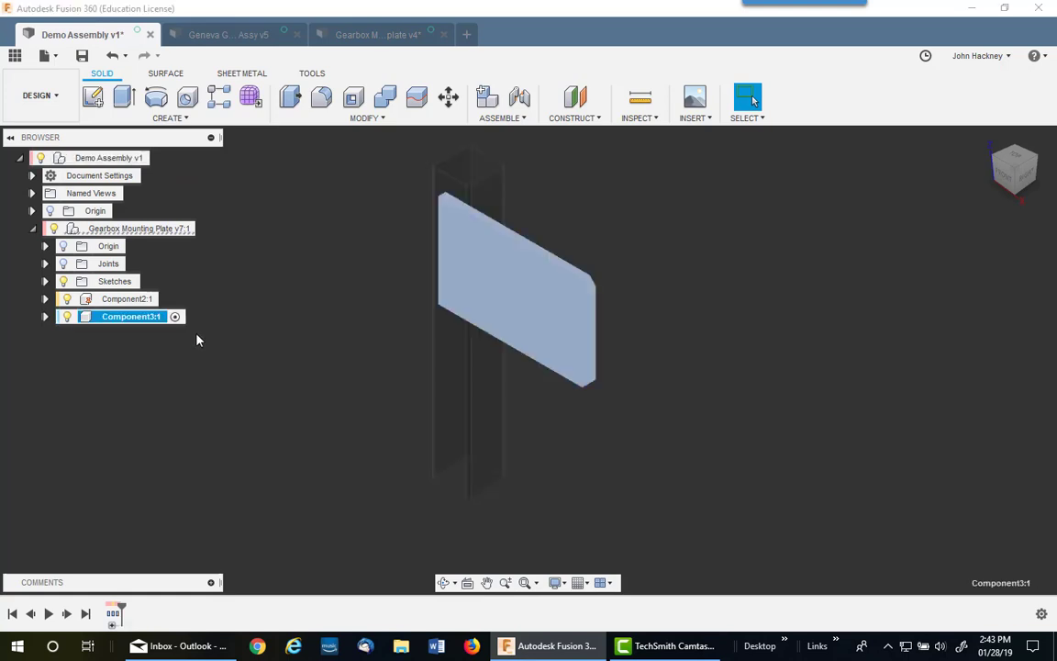
pyautogui.click(538, 302)
pyautogui.rightClick(305, 233)
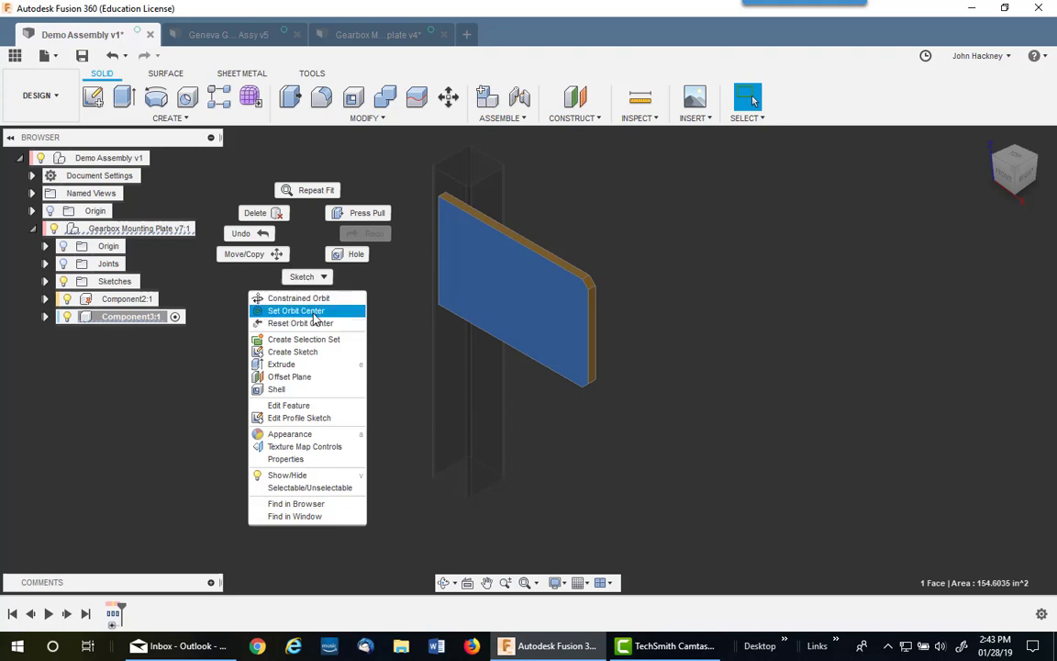
pyautogui.click(308, 352)
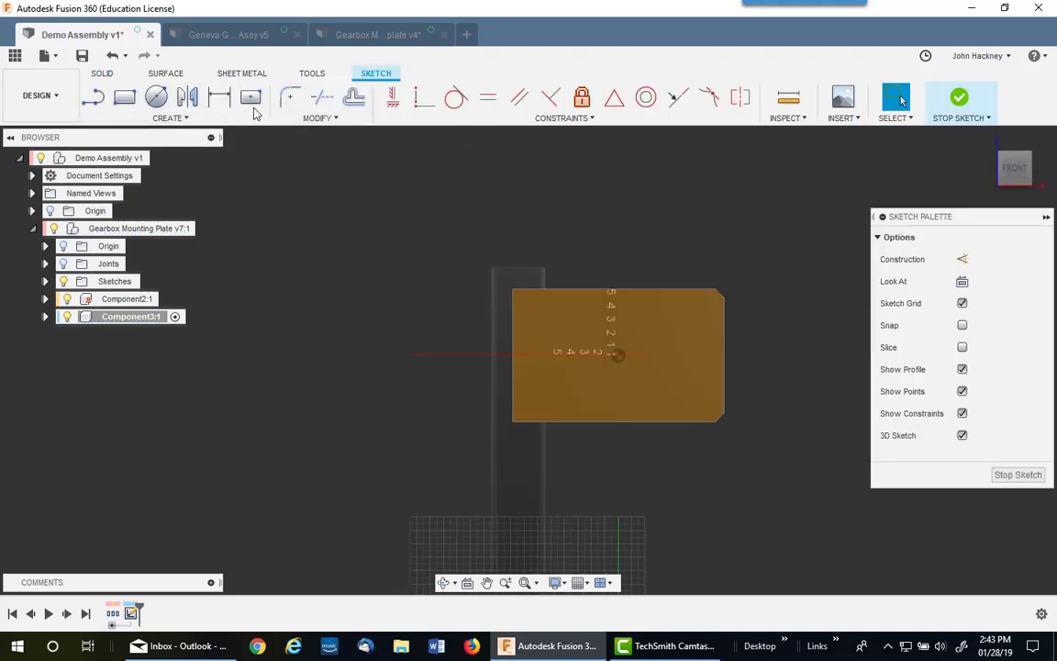
# Place a sketch point on the plate and dimension it 3 in below the plate's upper edge
pyautogui.click(183, 117)
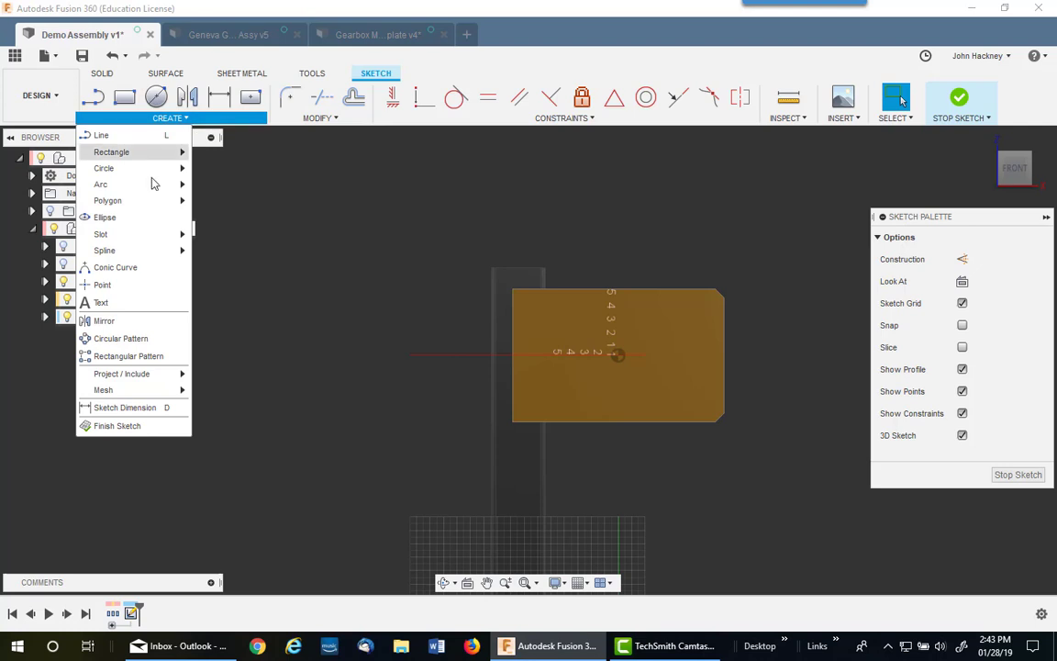
pyautogui.click(102, 284)
pyautogui.click(641, 312)
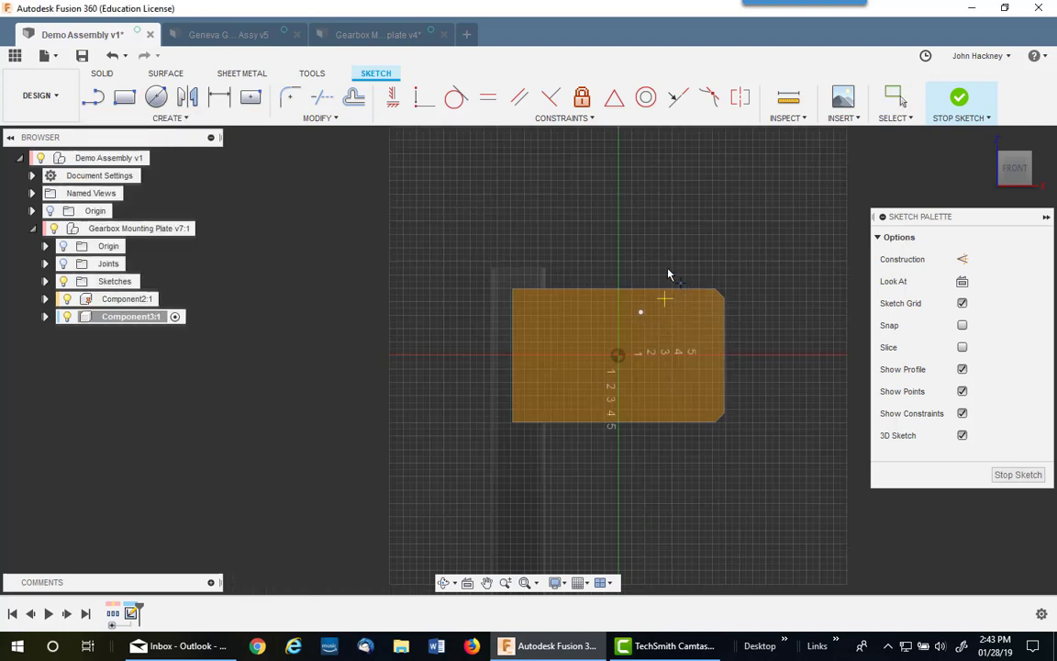
pyautogui.press('d')
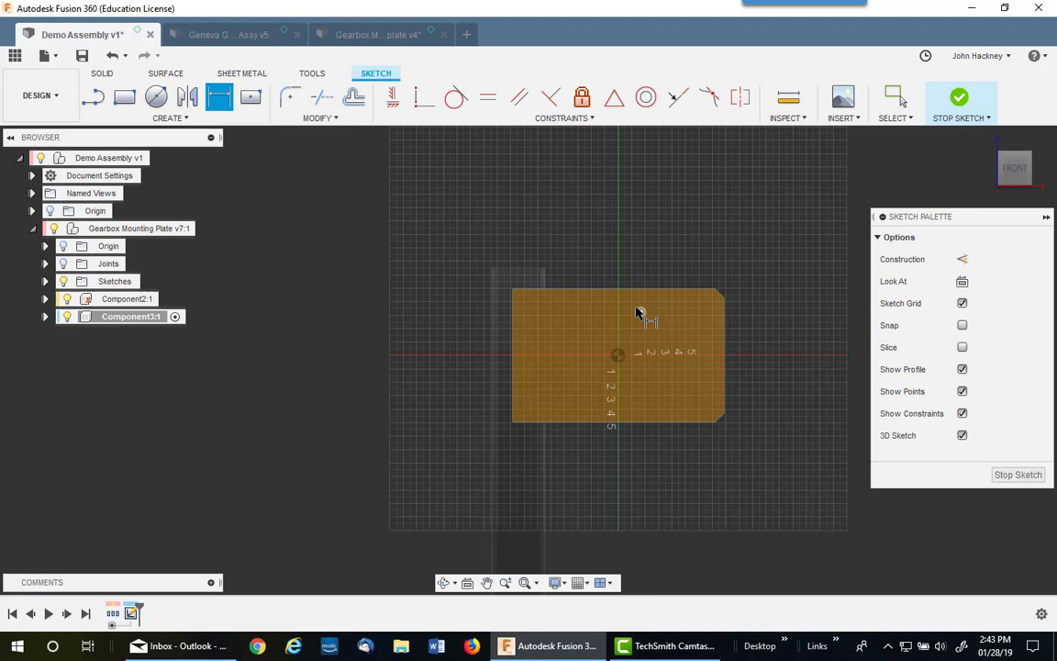
pyautogui.click(640, 313)
pyautogui.click(647, 290)
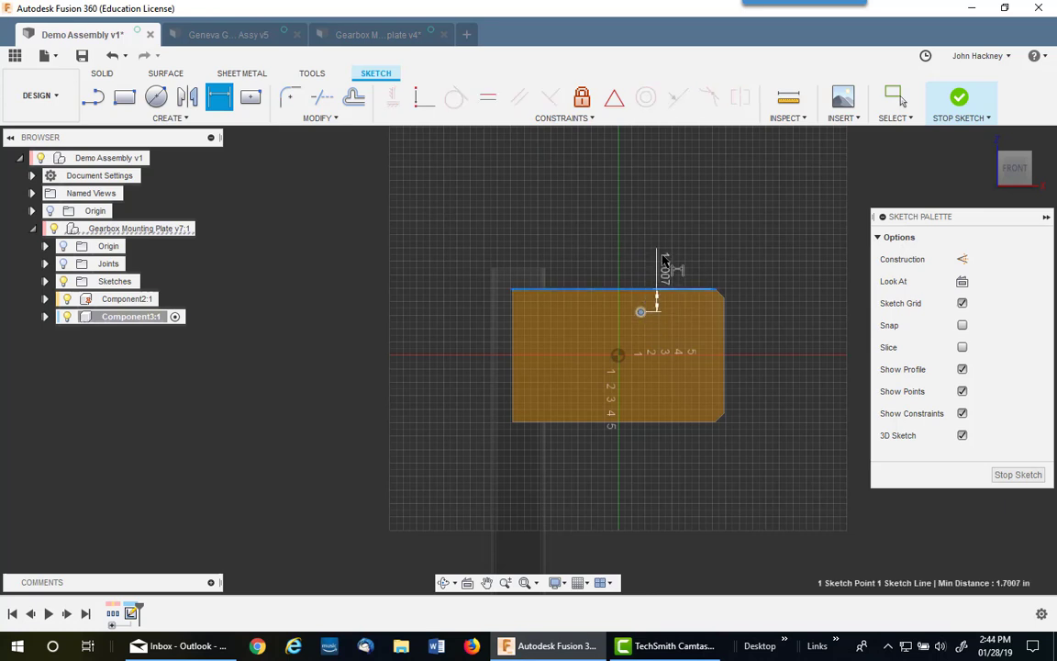
pyautogui.click(664, 237)
pyautogui.write('3')
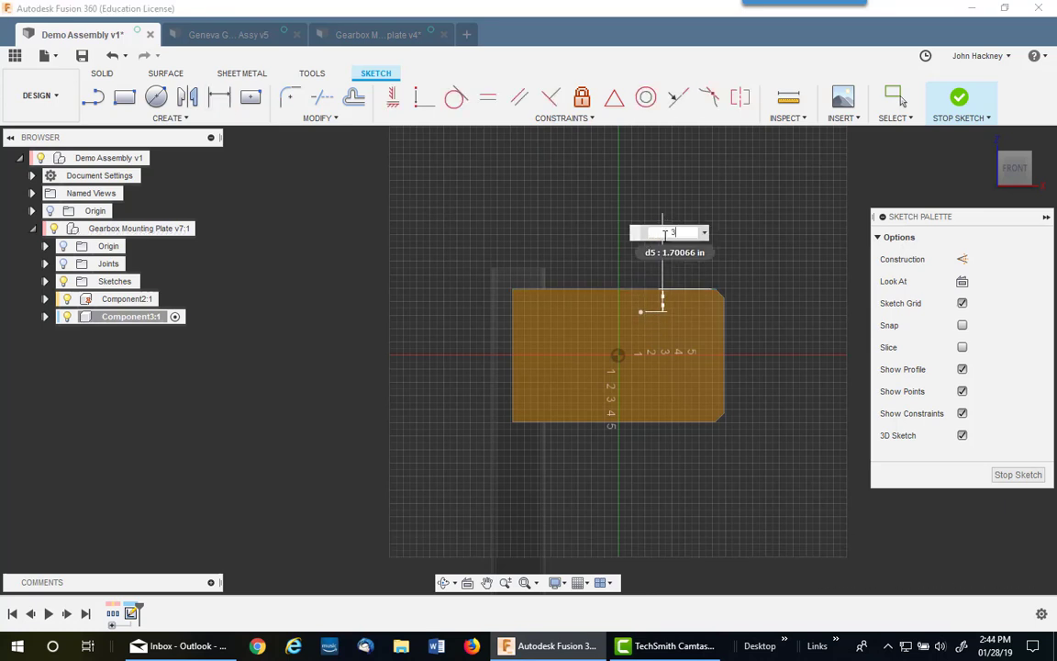
pyautogui.press('Return')
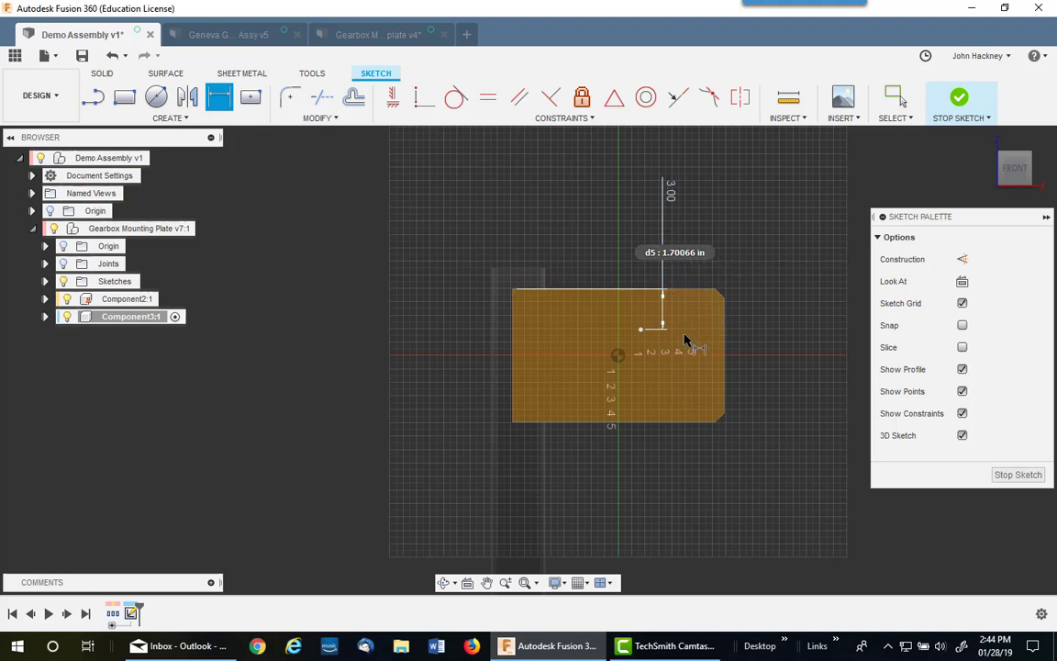
# Dimension the sketch point 7 in from the plate's chamfered end edge
pyautogui.click(720, 336)
pyautogui.click(640, 328)
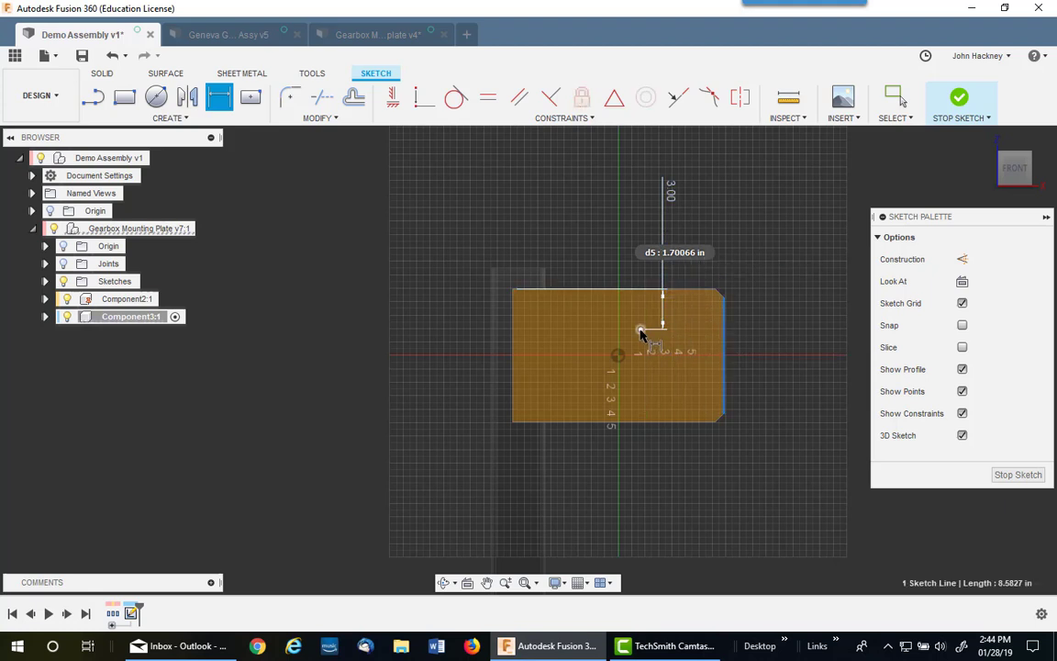
pyautogui.click(751, 236)
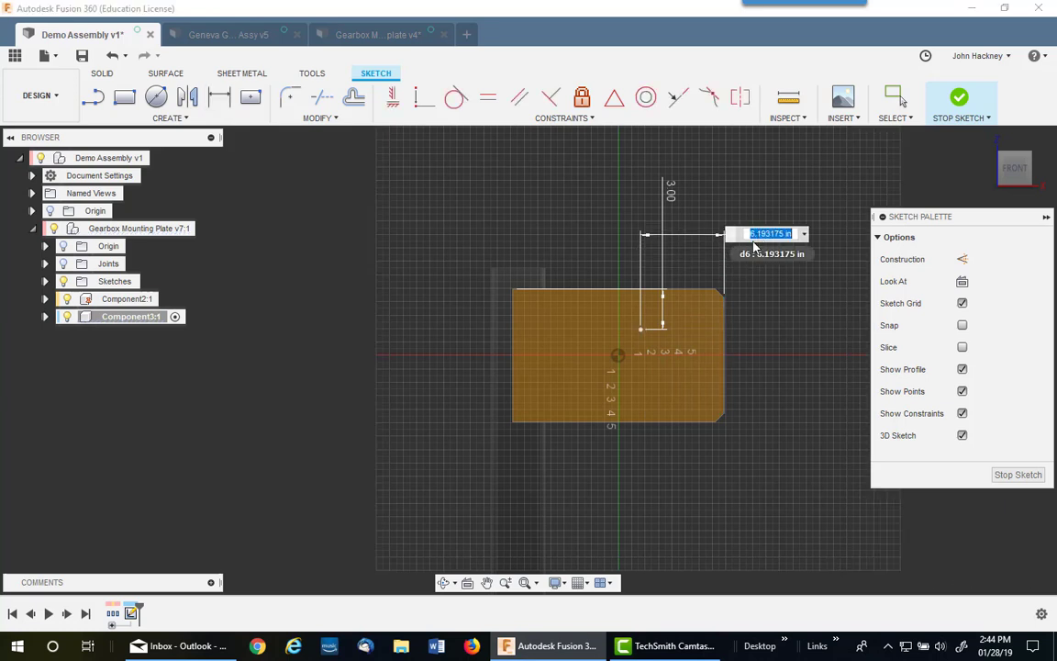
pyautogui.write('7')
pyautogui.press('Return')
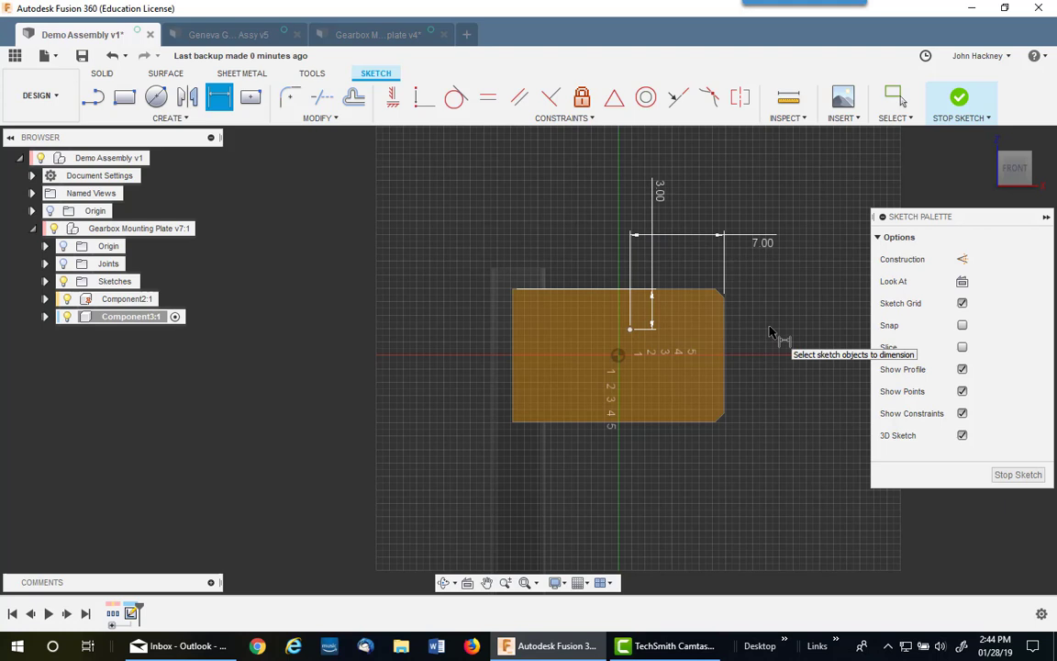
# Check the mounting template document, then finish the plate sketch and reactivate the top-level Demo Assembly
pyautogui.click(341, 34)
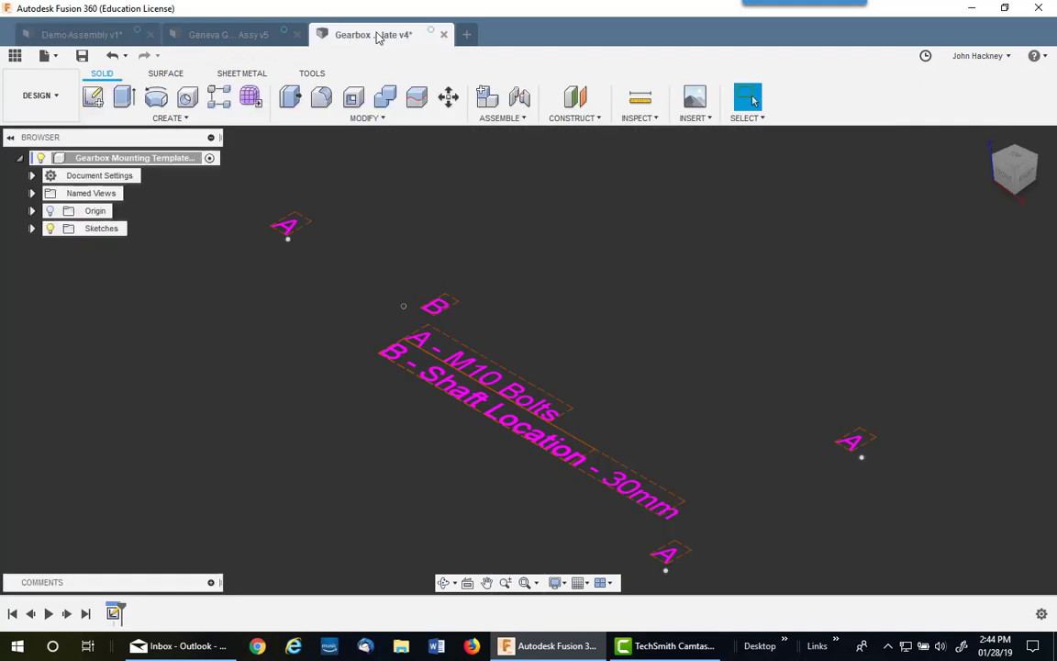
pyautogui.click(107, 38)
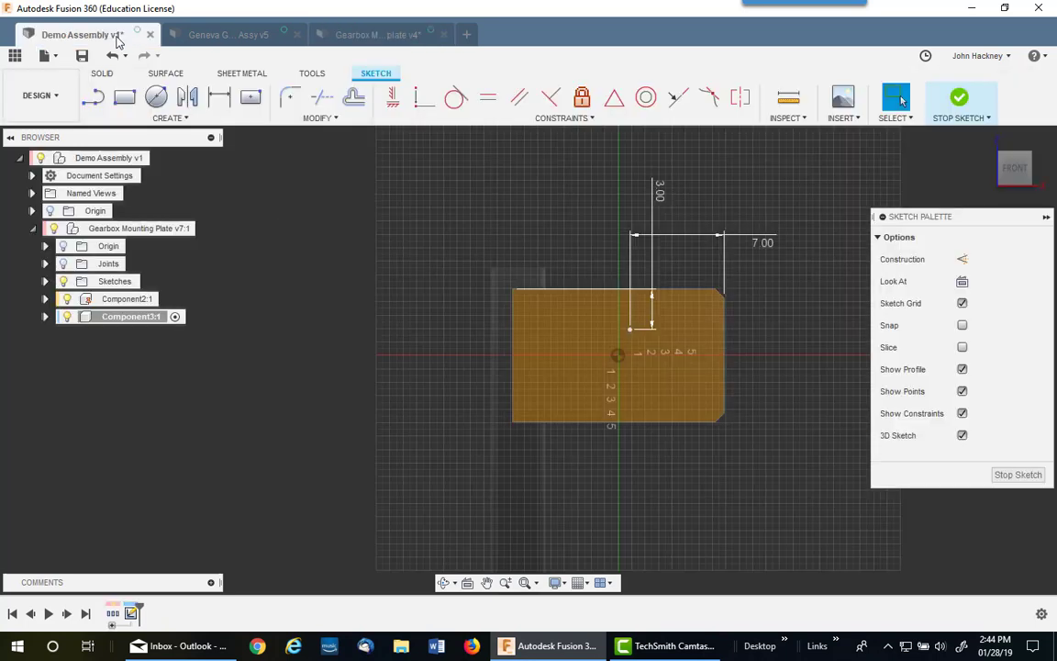
pyautogui.click(959, 97)
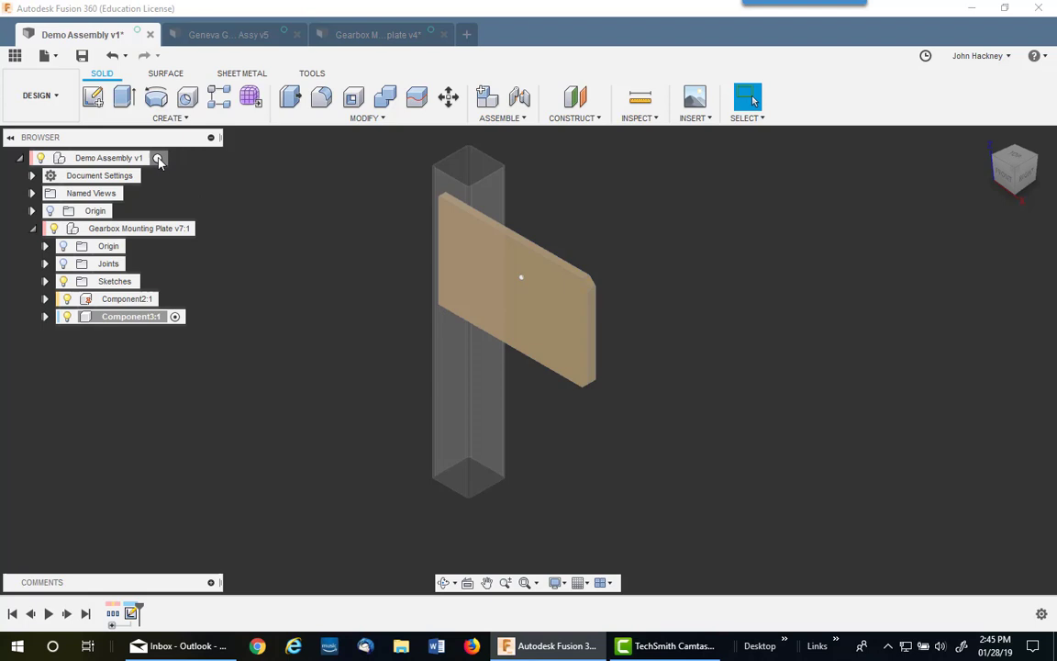
pyautogui.click(158, 159)
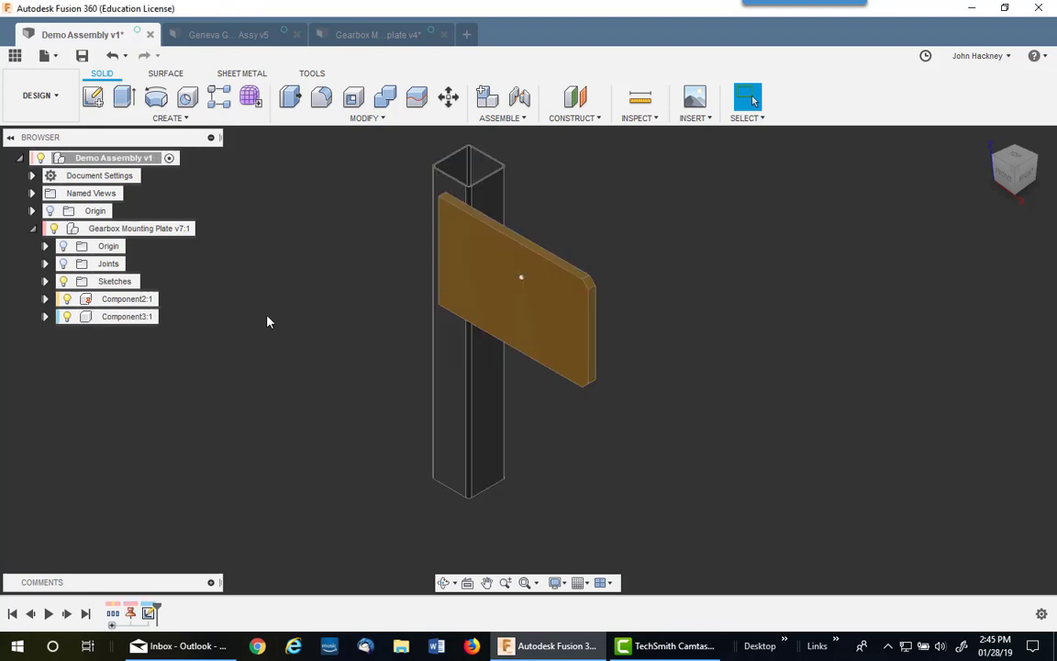
# Insert the Gearbox Mounting Template design from the Geneva Gearbox folder into the Demo Assembly
pyautogui.click(14, 55)
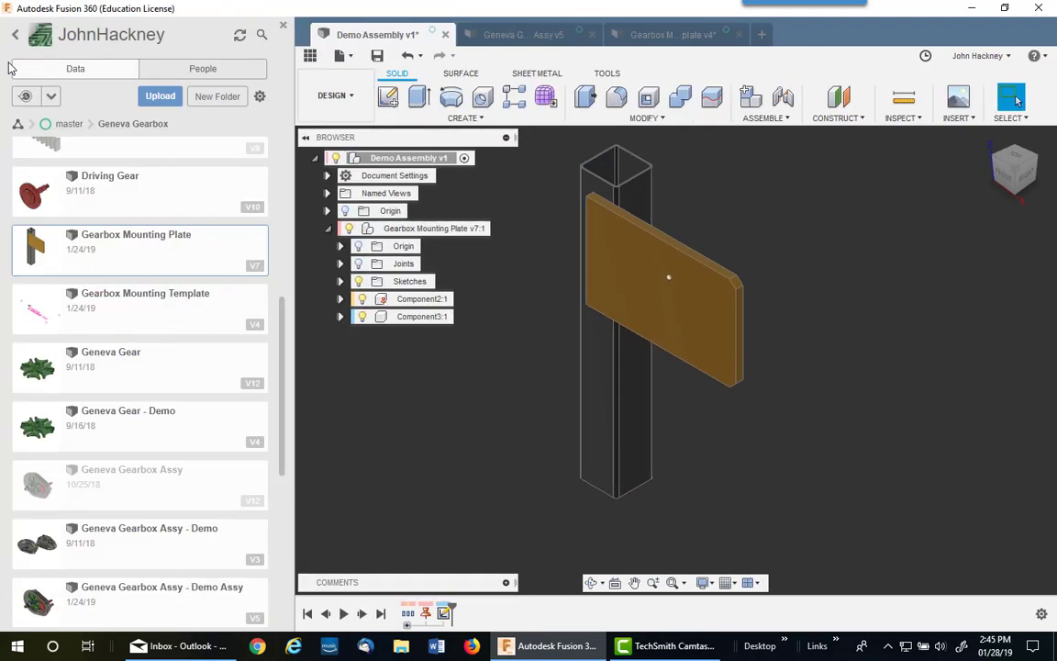
pyautogui.rightClick(122, 284)
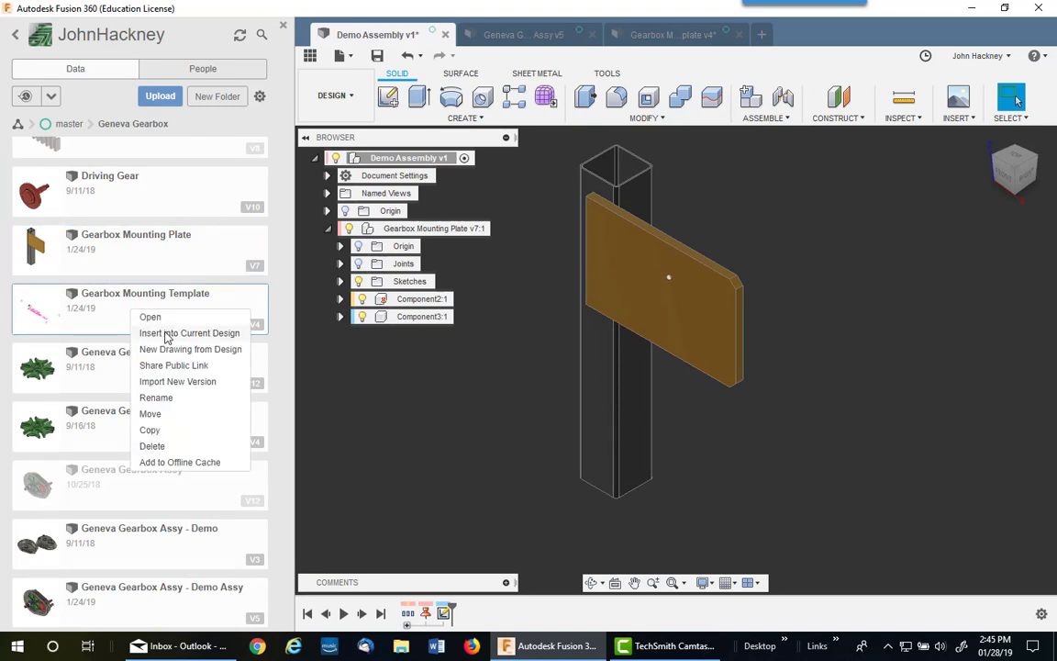
pyautogui.click(168, 333)
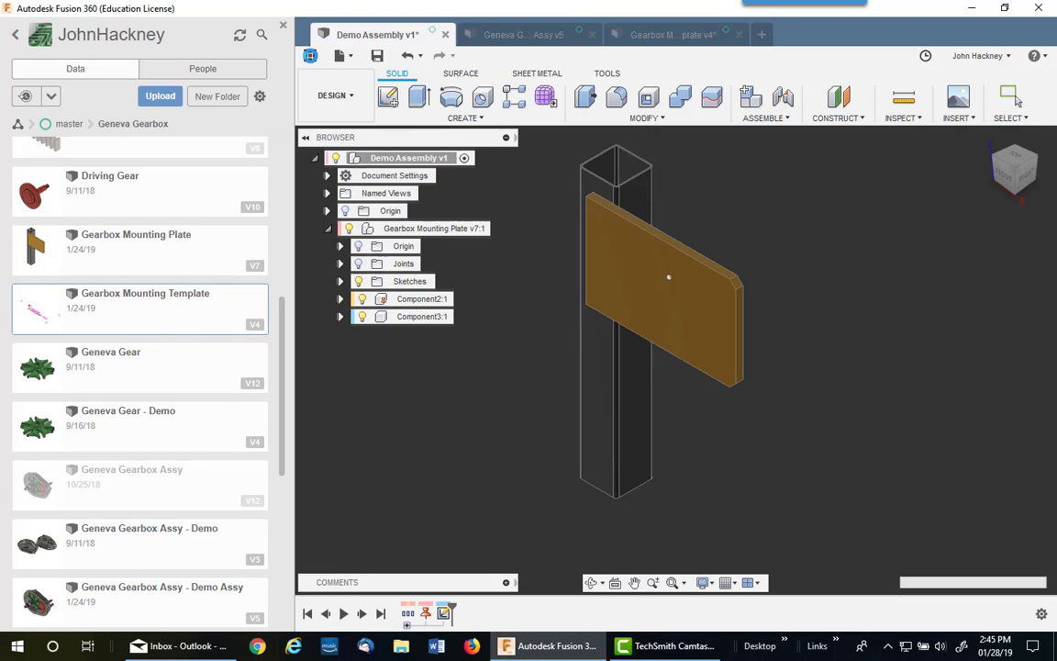
pyautogui.click(310, 55)
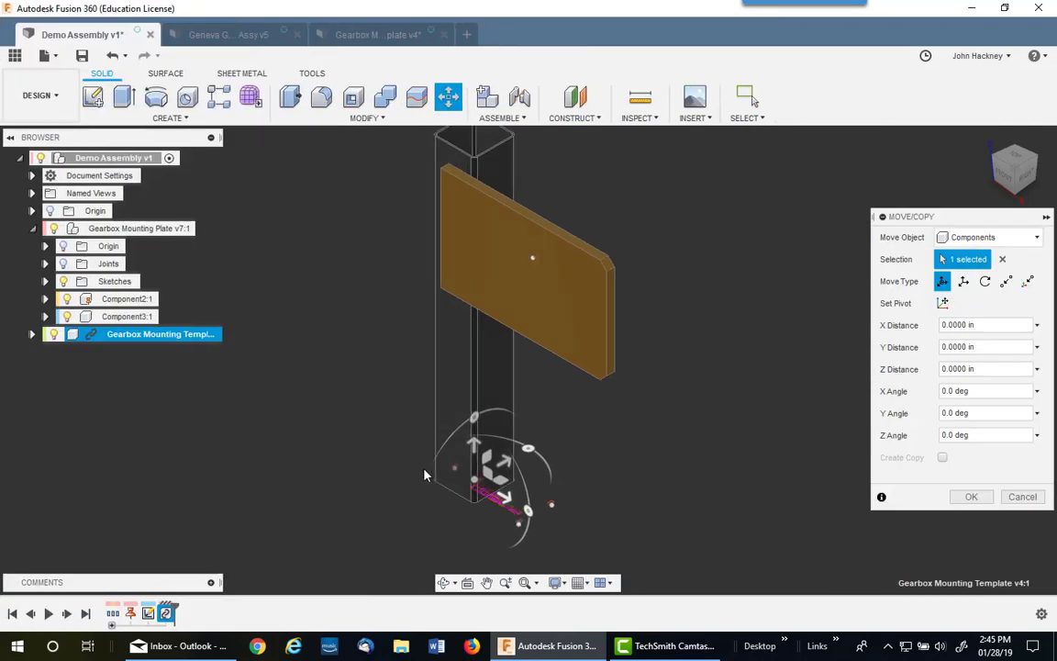
# Move the inserted template about -11.86 in X, -1.52 in Y and 10.34 in Z, and rotate it 90° about X
pyautogui.moveTo(473, 478); pyautogui.dragTo(300, 290)
pyautogui.scroll(5, 299, 281)
pyautogui.moveTo(293, 286); pyautogui.dragTo(356, 408, button='middle')
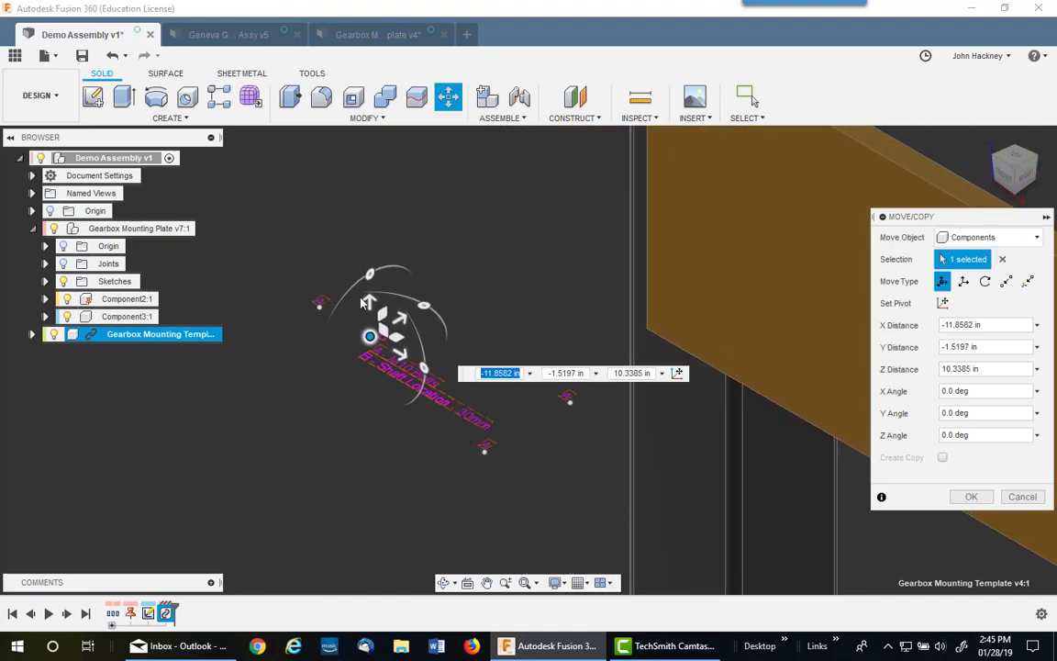
pyautogui.moveTo(370, 272); pyautogui.dragTo(308, 371)
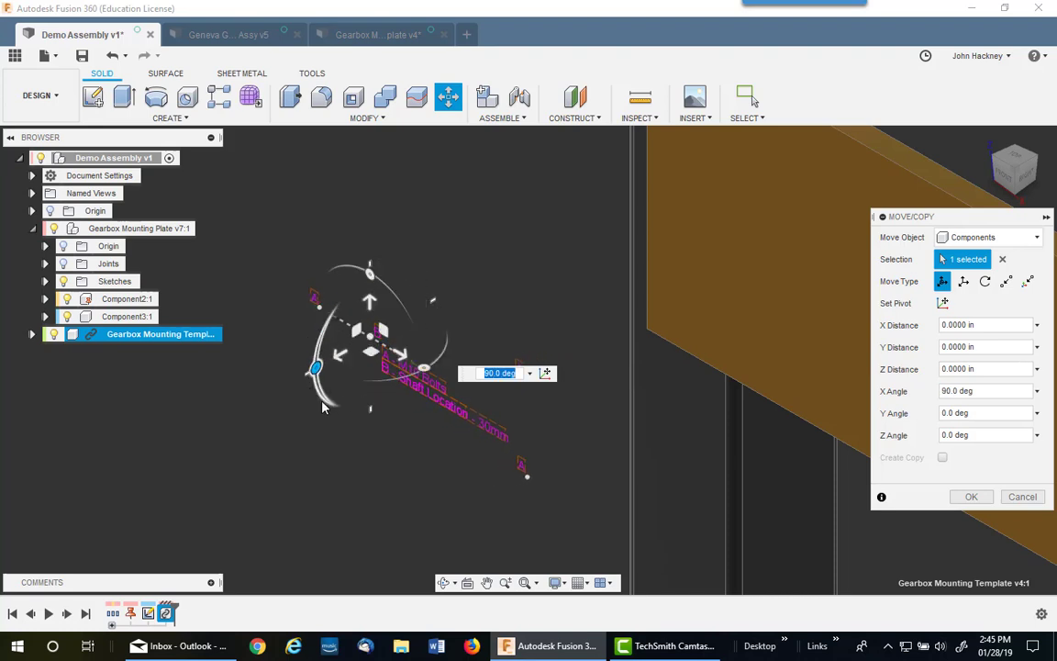
# Move the template point to point, from its shaft location point B to the dimensioned sketch point on the plate
pyautogui.moveTo(530, 309); pyautogui.dragTo(328, 343, button='middle')
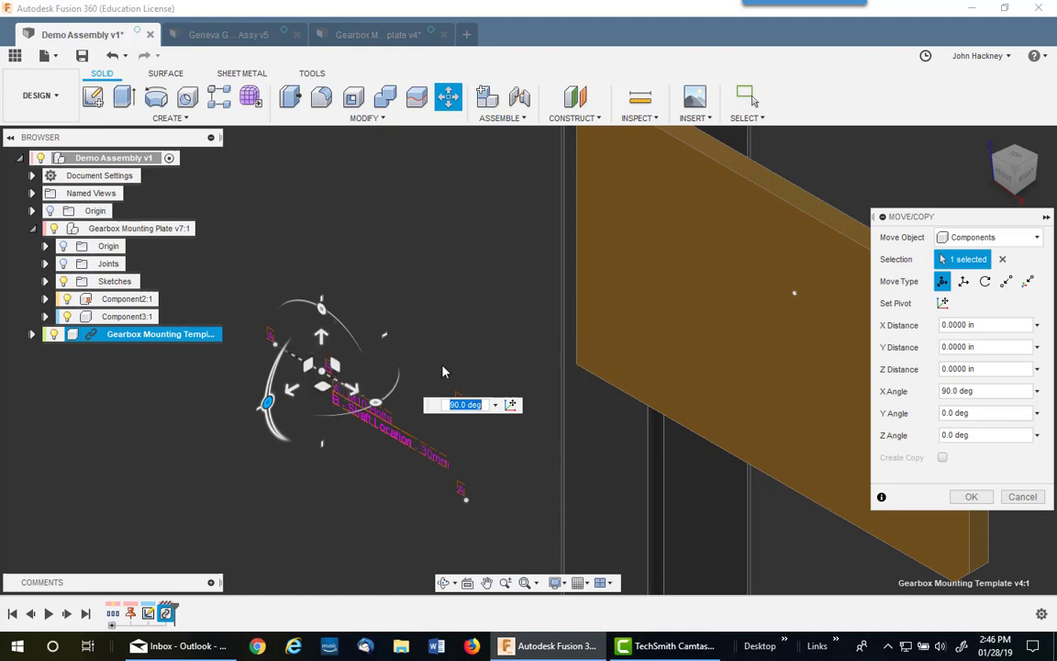
pyautogui.click(1007, 282)
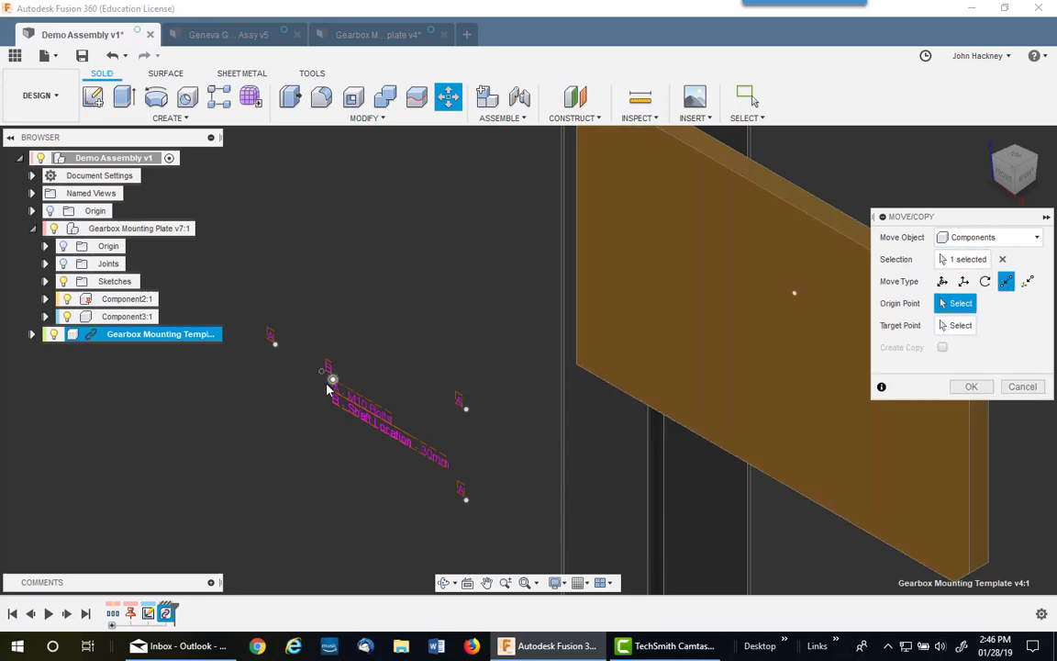
pyautogui.click(322, 371)
pyautogui.moveTo(460, 328); pyautogui.dragTo(248, 384, button='middle')
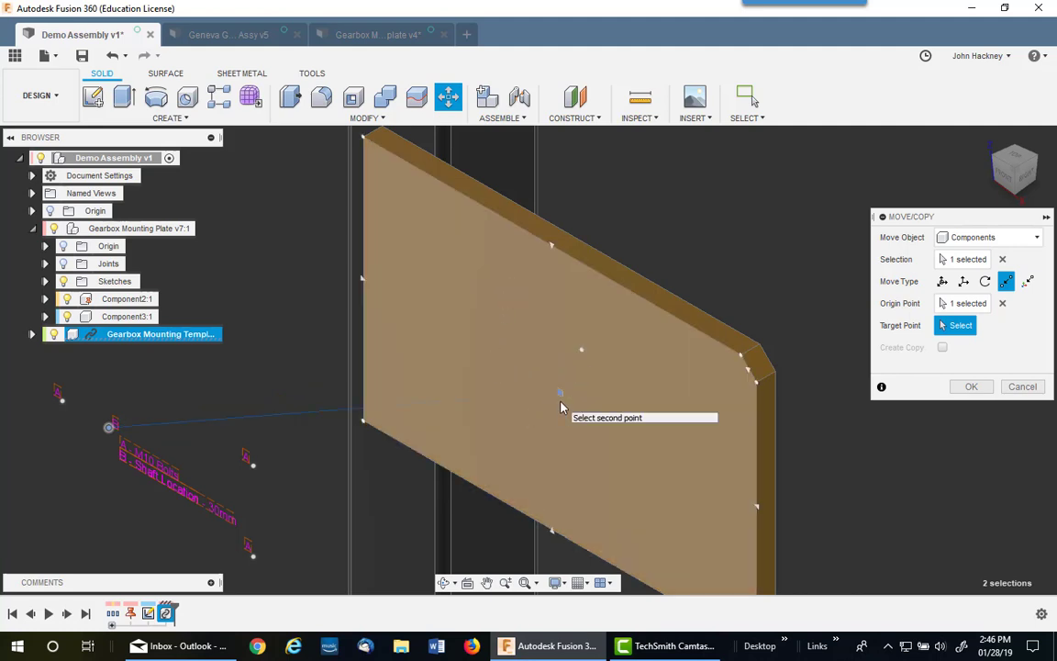
pyautogui.click(582, 351)
pyautogui.click(970, 387)
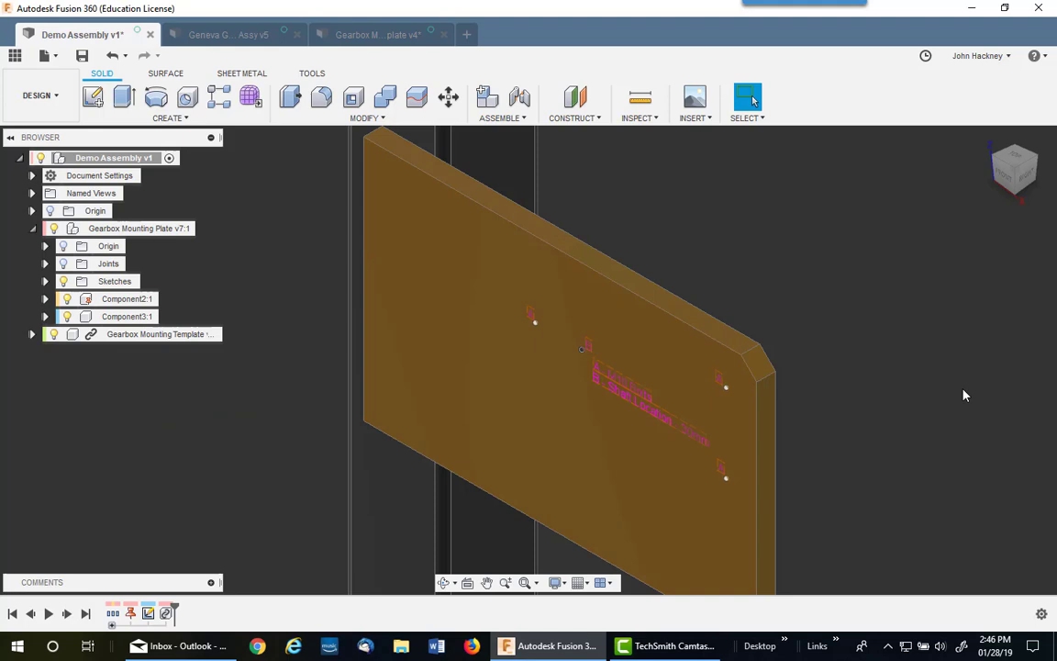
# Break the Gearbox Mounting Template's link to its source design and expand its sketches in the browser
pyautogui.scroll(-2, 901, 326)
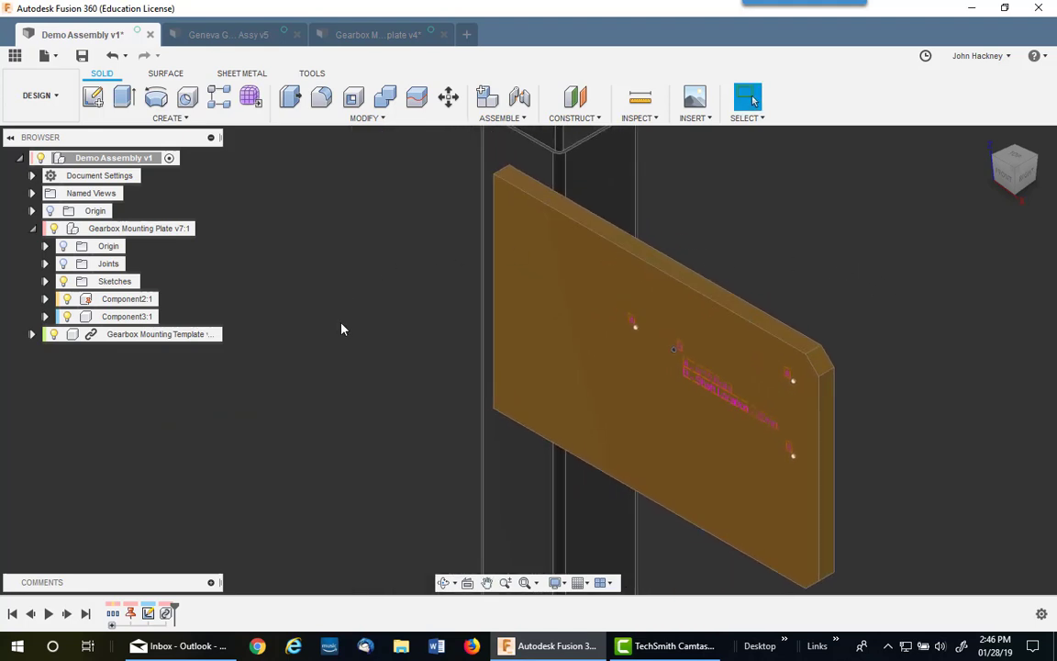
pyautogui.click(33, 334)
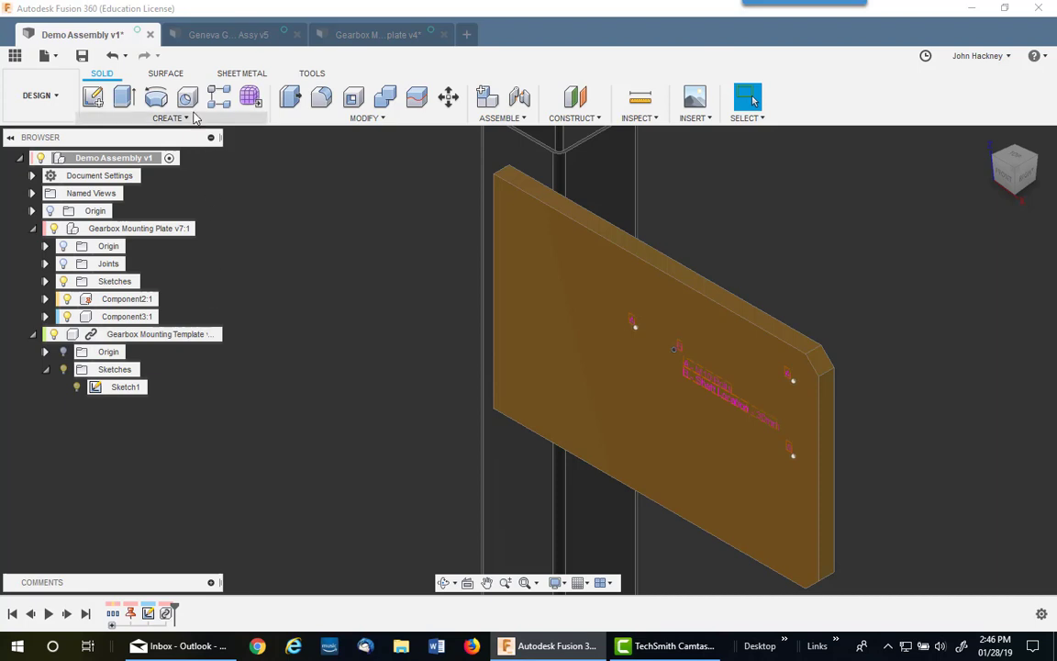
pyautogui.rightClick(154, 336)
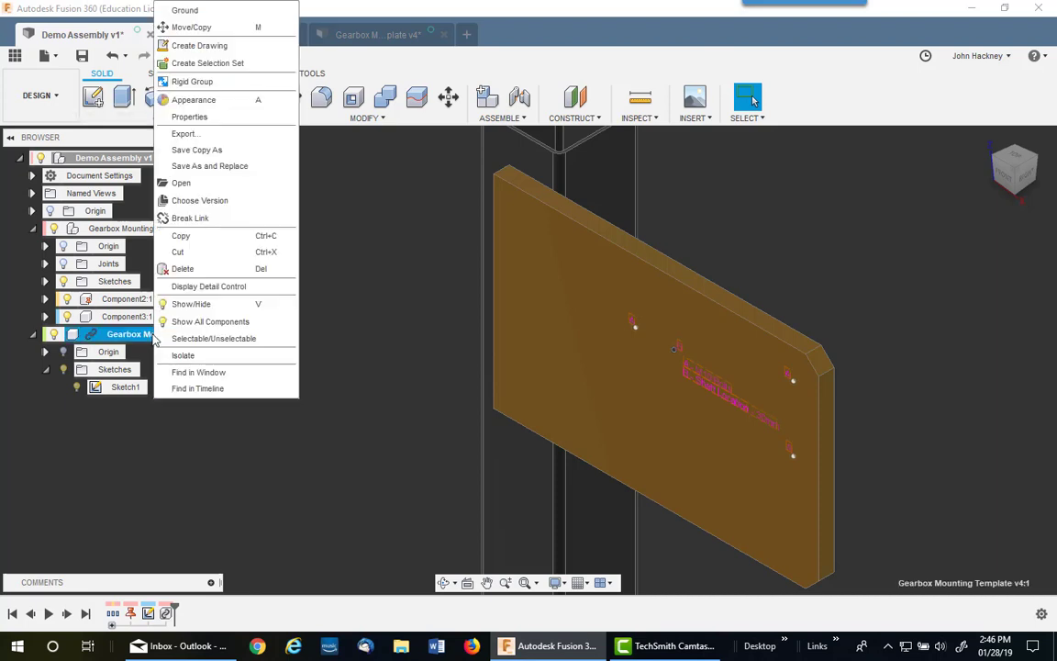
pyautogui.click(198, 218)
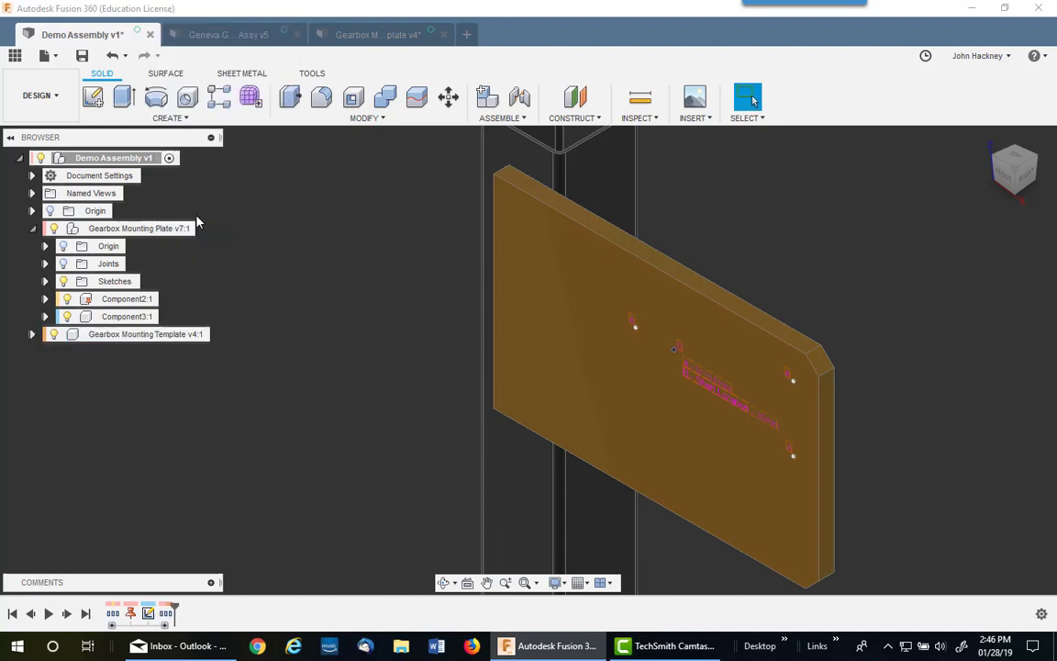
pyautogui.click(32, 334)
pyautogui.click(45, 369)
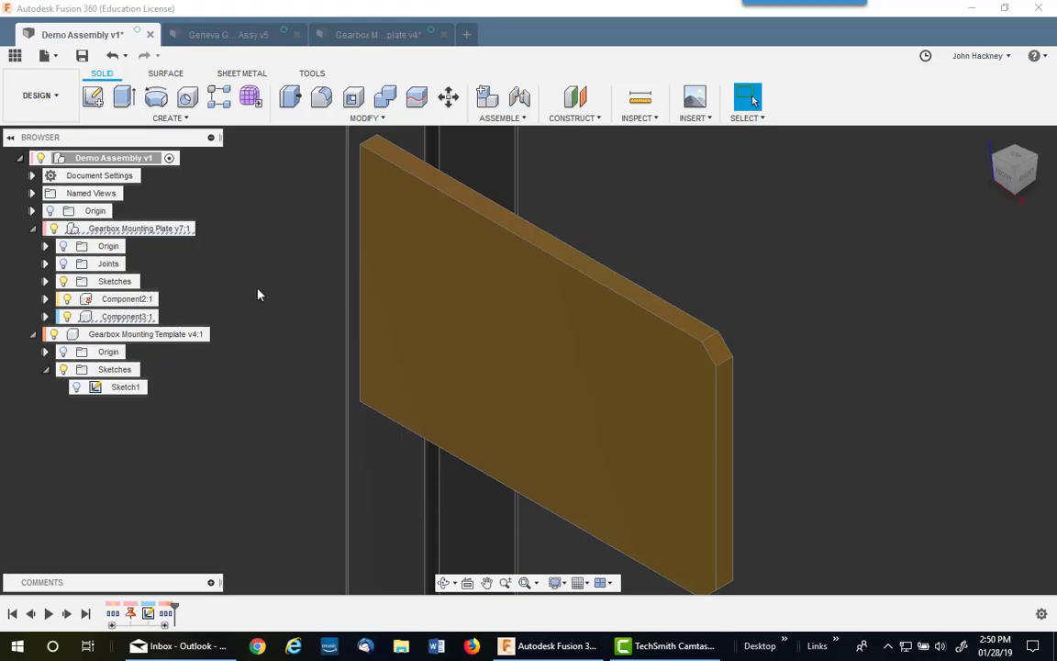
# Activate the plate component, Component3, and show the mounting template's Sketch1
pyautogui.click(164, 316)
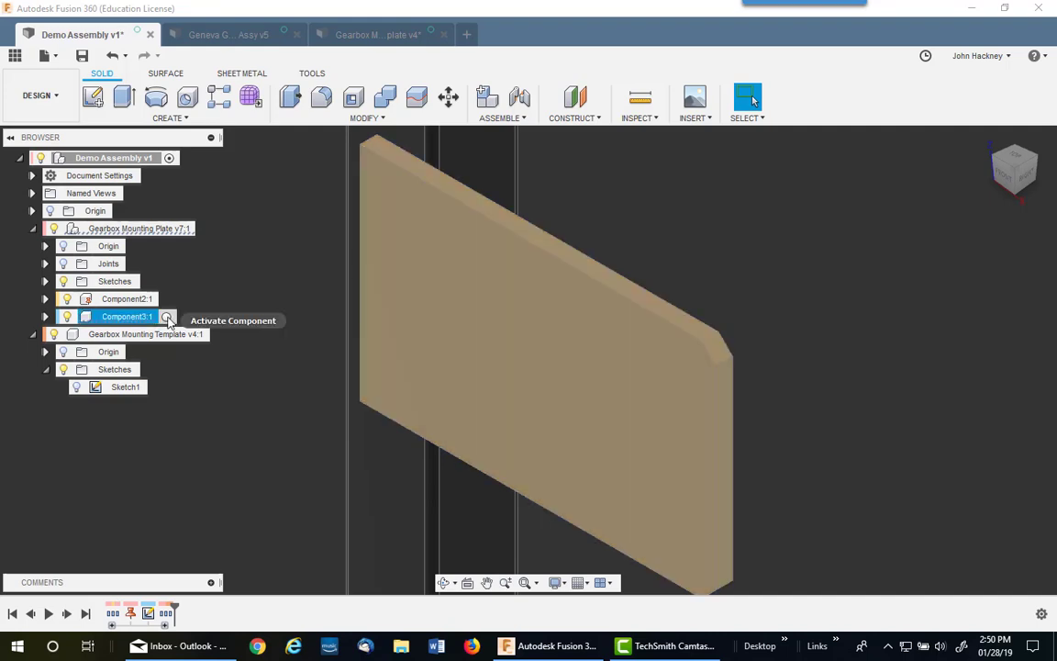
pyautogui.click(168, 317)
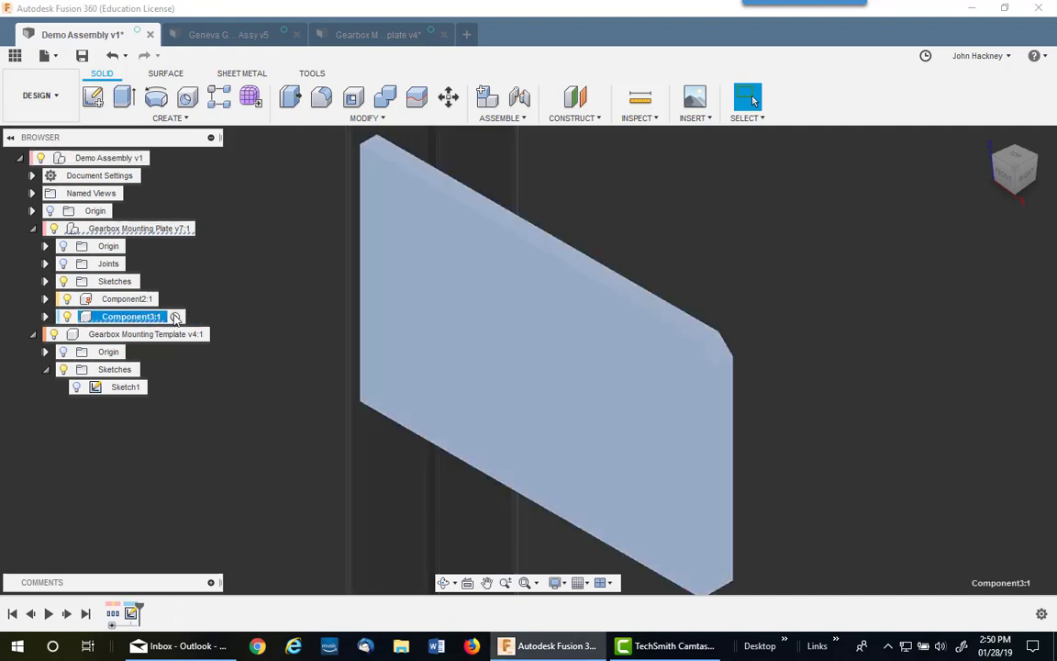
pyautogui.click(237, 291)
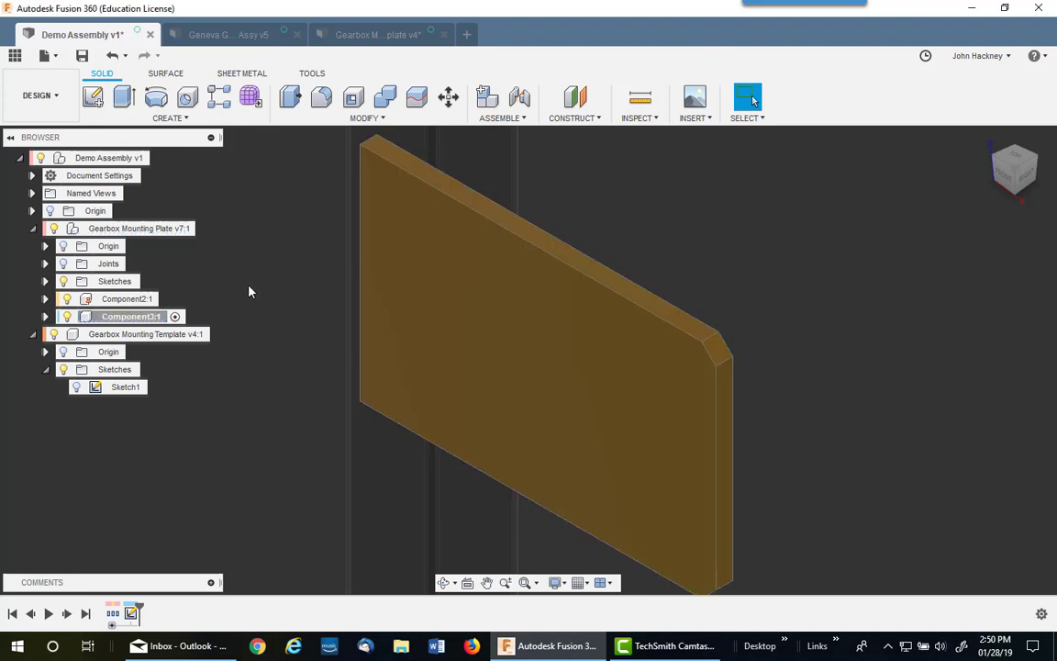
pyautogui.click(77, 388)
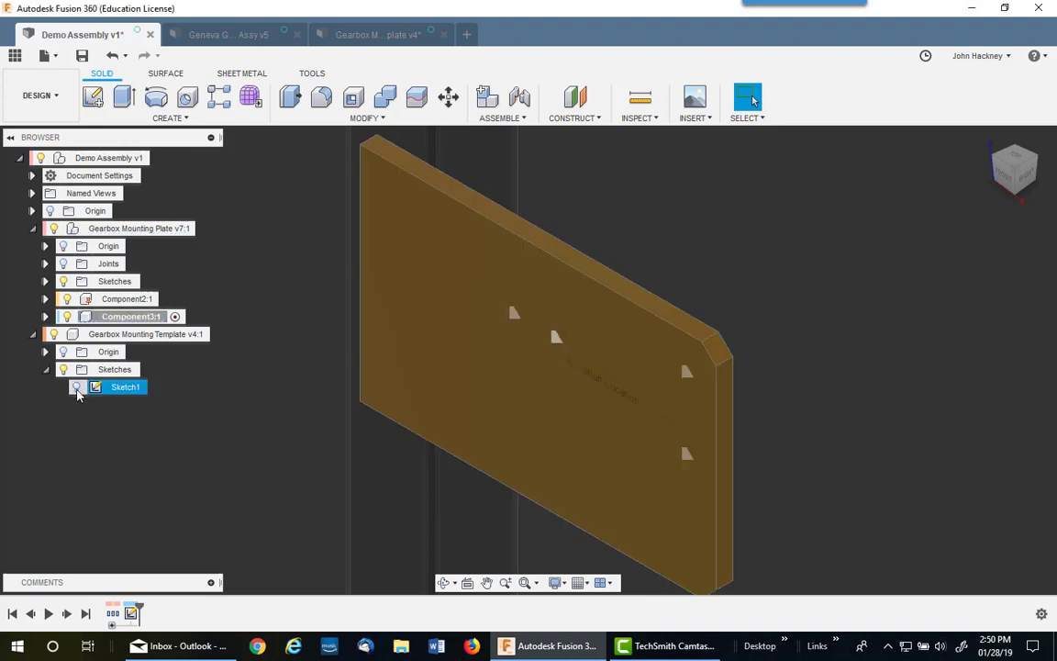
pyautogui.click(77, 388)
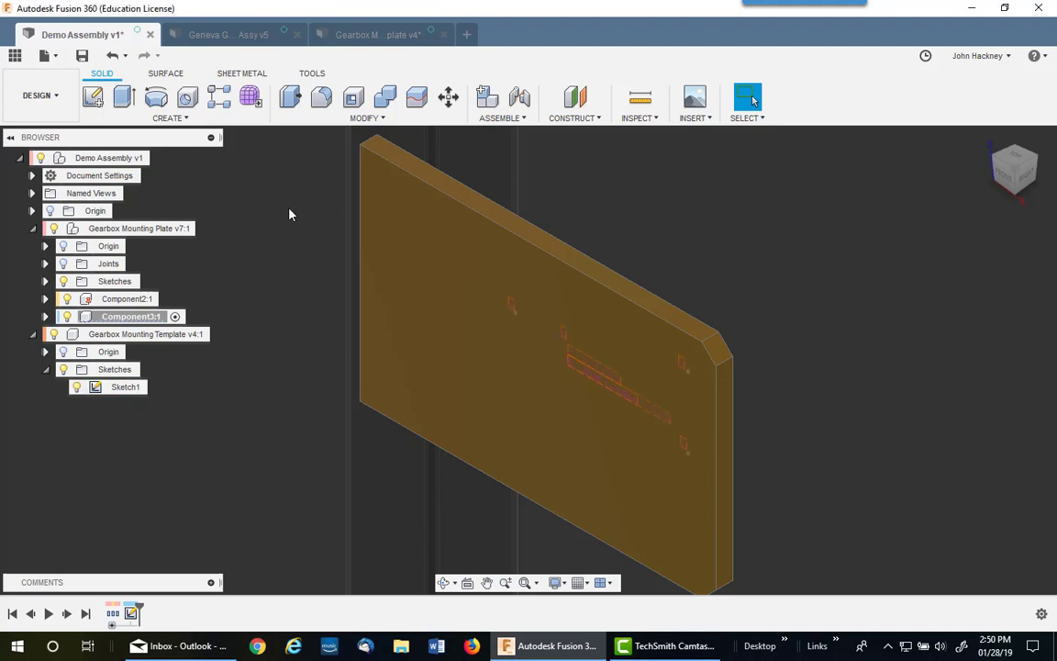
# Start a Hole feature with multiple-sketch-point placement on the template's three A bolt points
pyautogui.click(186, 97)
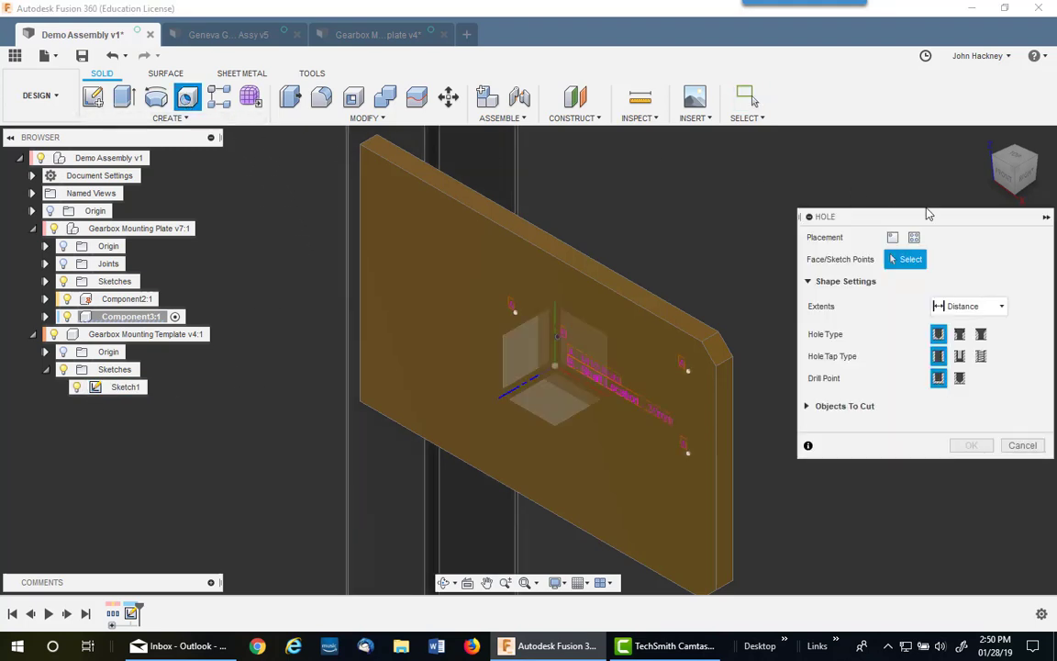
pyautogui.click(914, 237)
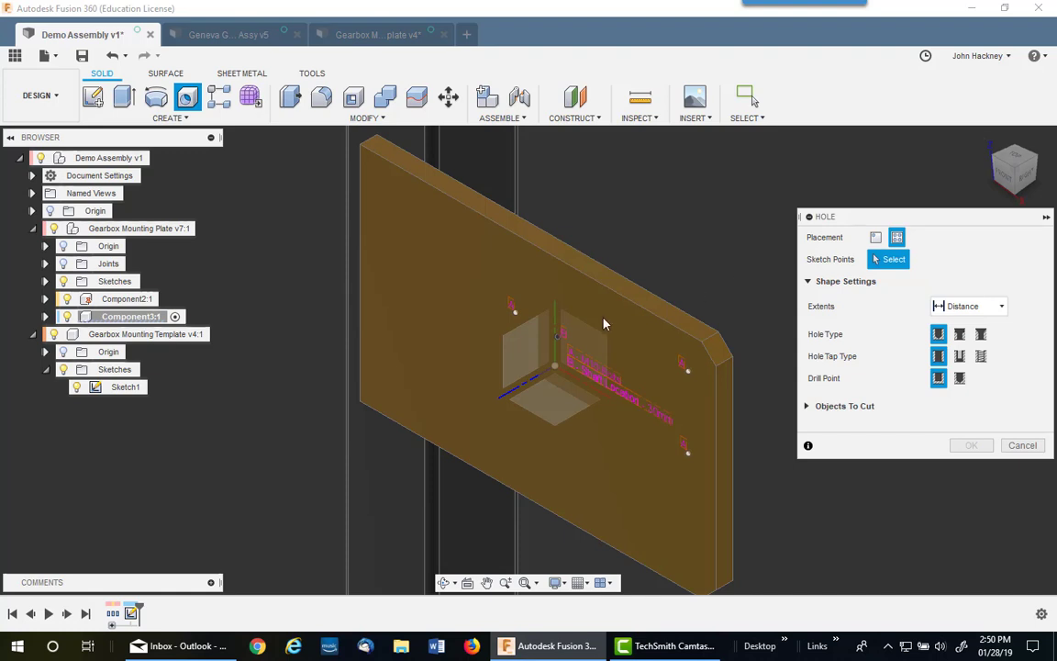
pyautogui.click(514, 312)
pyautogui.click(688, 370)
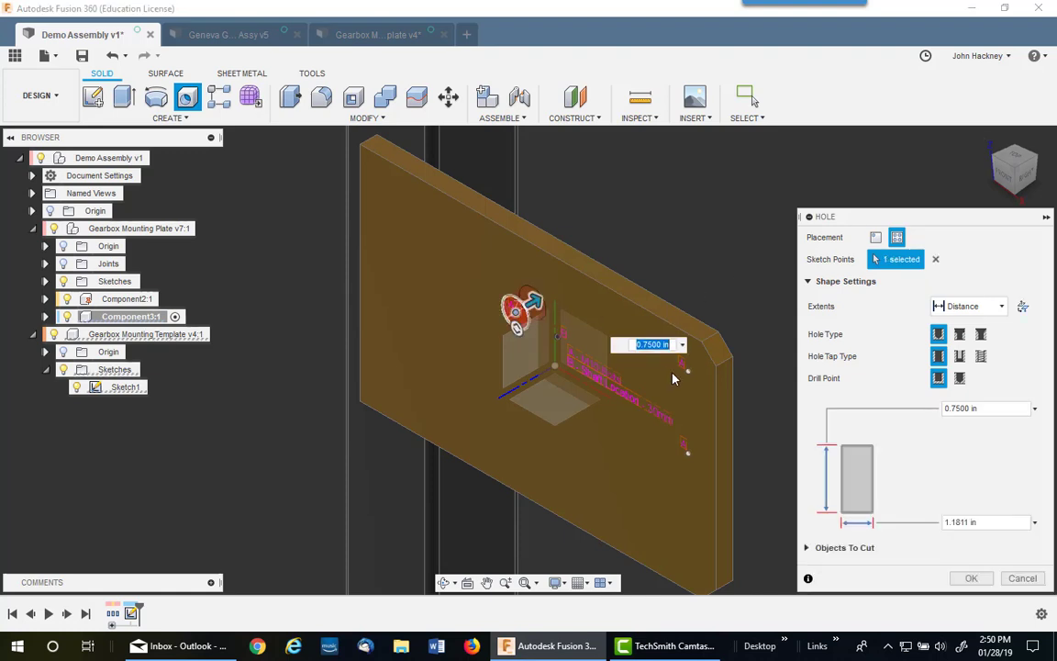
pyautogui.click(687, 453)
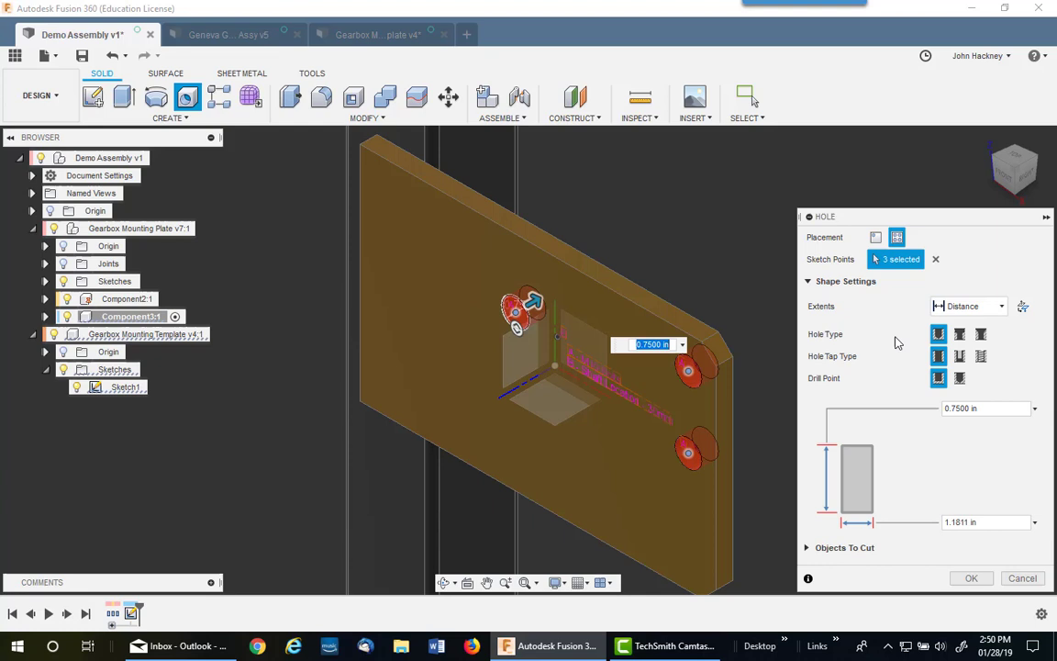
# Configure the holes as clearance holes with an angled drill point, using the DIN standard and size M10
pyautogui.click(960, 356)
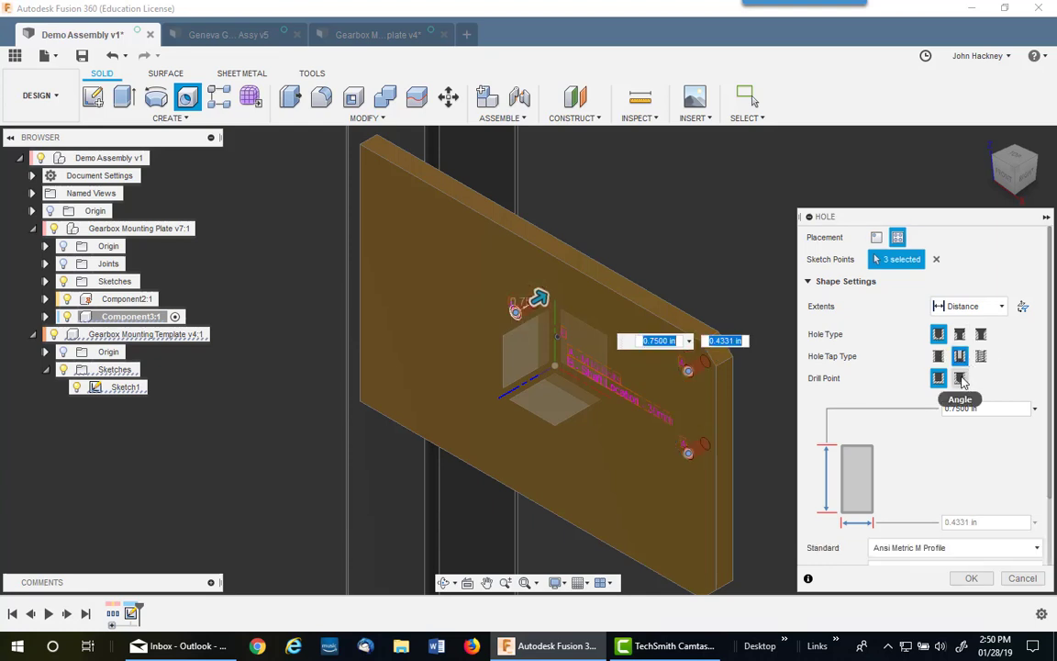
pyautogui.click(960, 379)
pyautogui.scroll(-2, 872, 427)
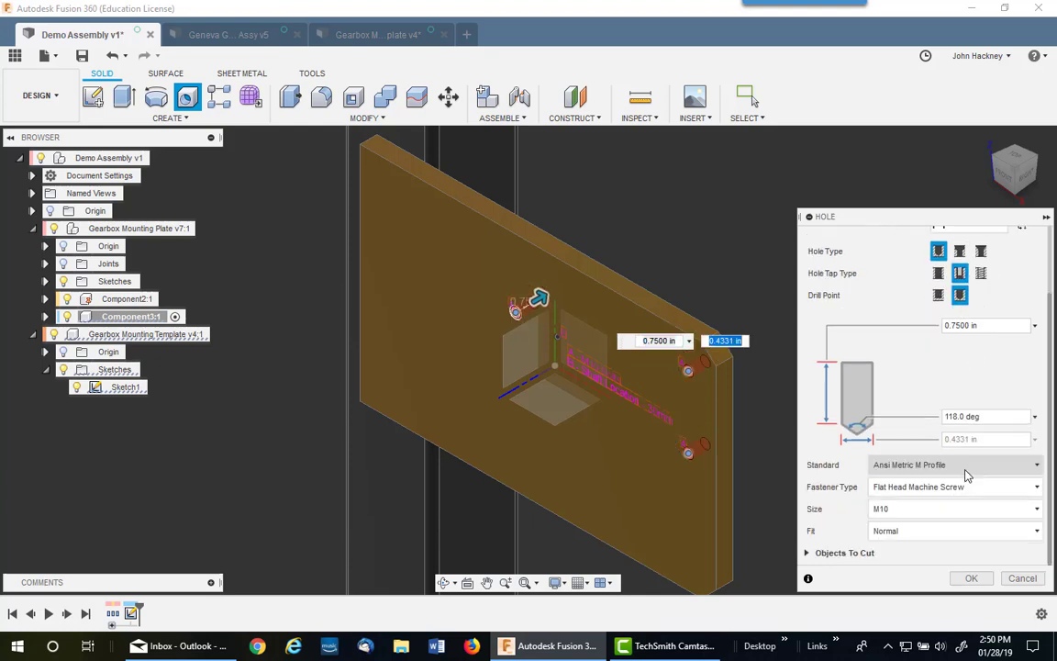
pyautogui.click(909, 464)
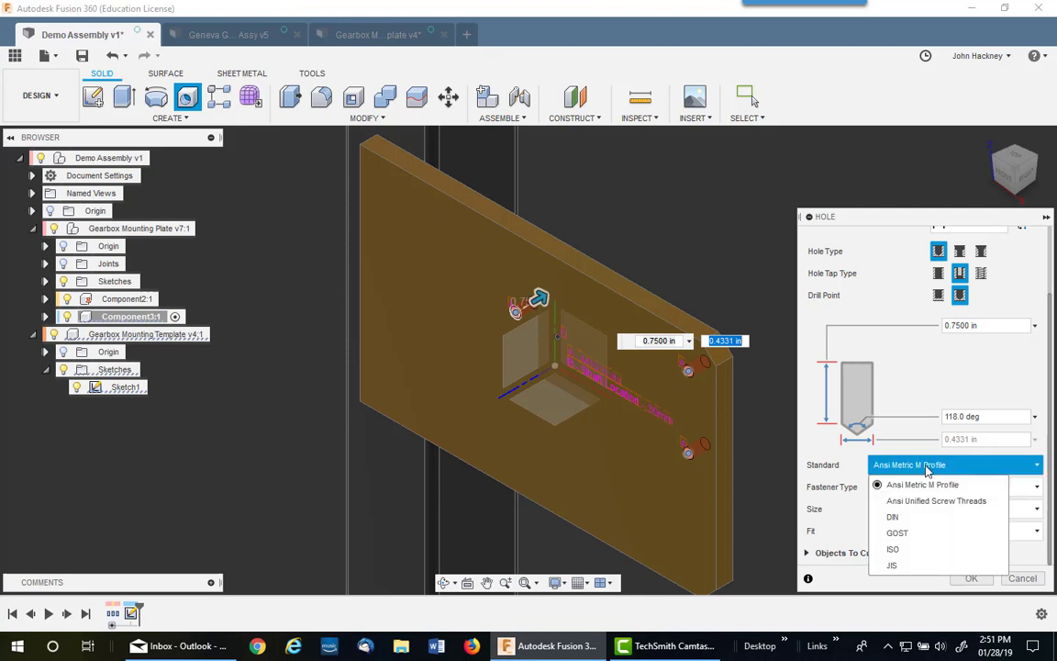
pyautogui.click(906, 520)
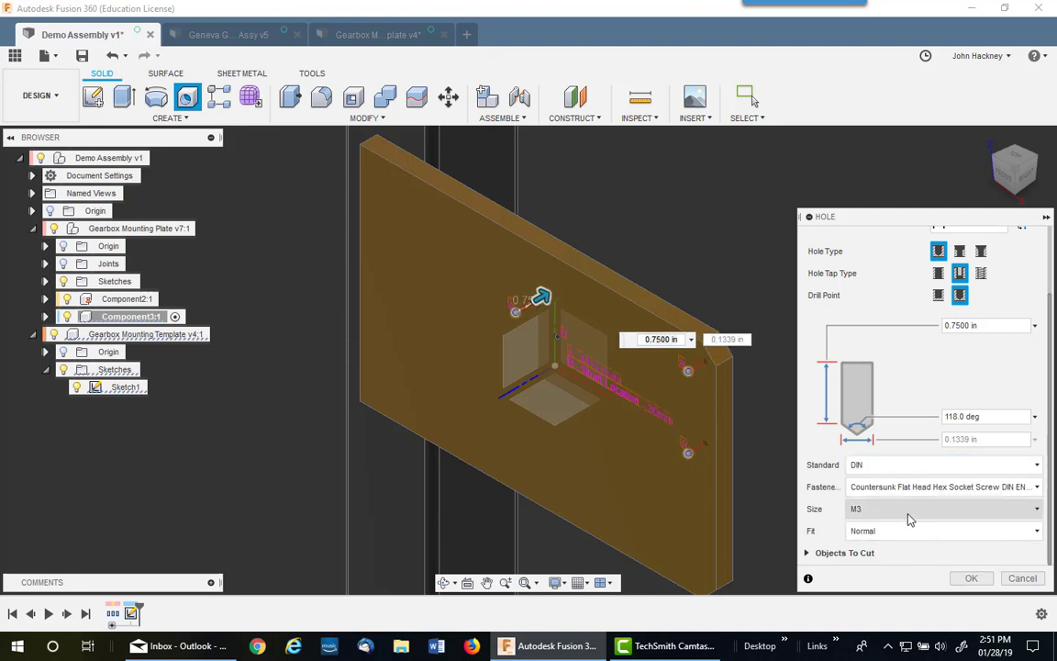
pyautogui.click(907, 510)
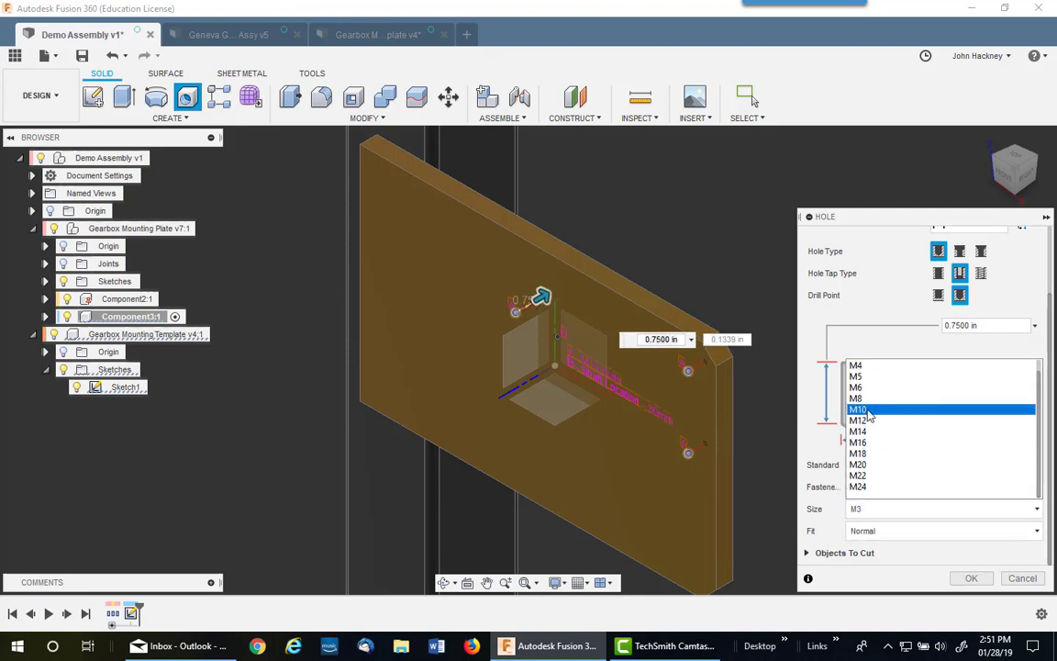
pyautogui.click(917, 409)
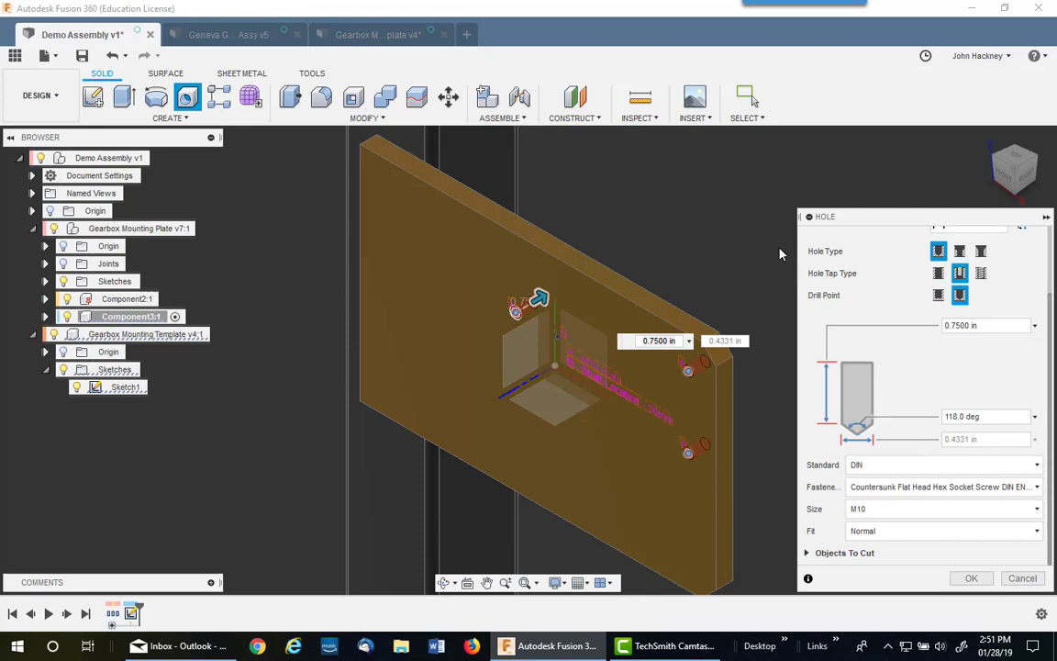
# Try the All and To extents for the three bolt holes, and return to the Distance extent
pyautogui.keyDown('shift'); pyautogui.moveTo(773, 286); pyautogui.dragTo(860, 269, button='middle'); pyautogui.keyUp('shift')
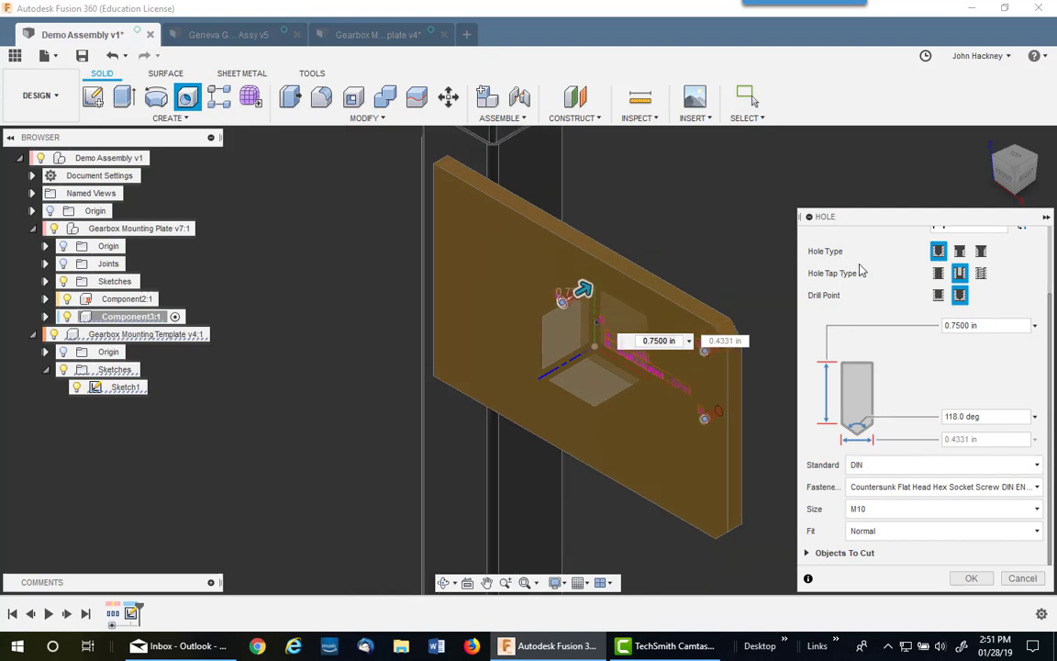
pyautogui.scroll(2, 861, 270)
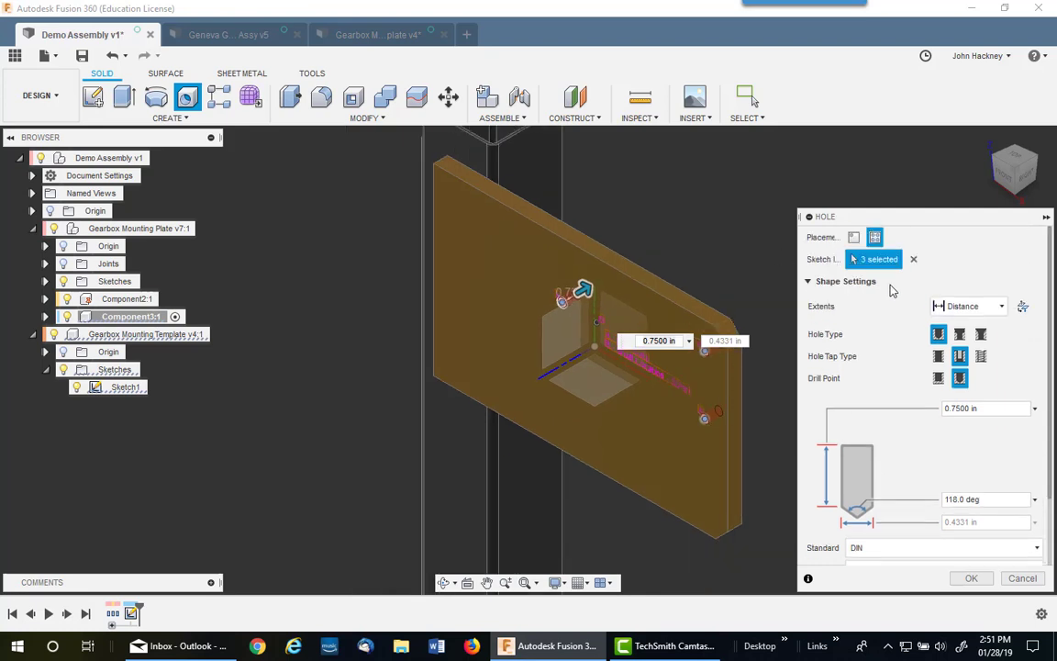
pyautogui.click(1004, 308)
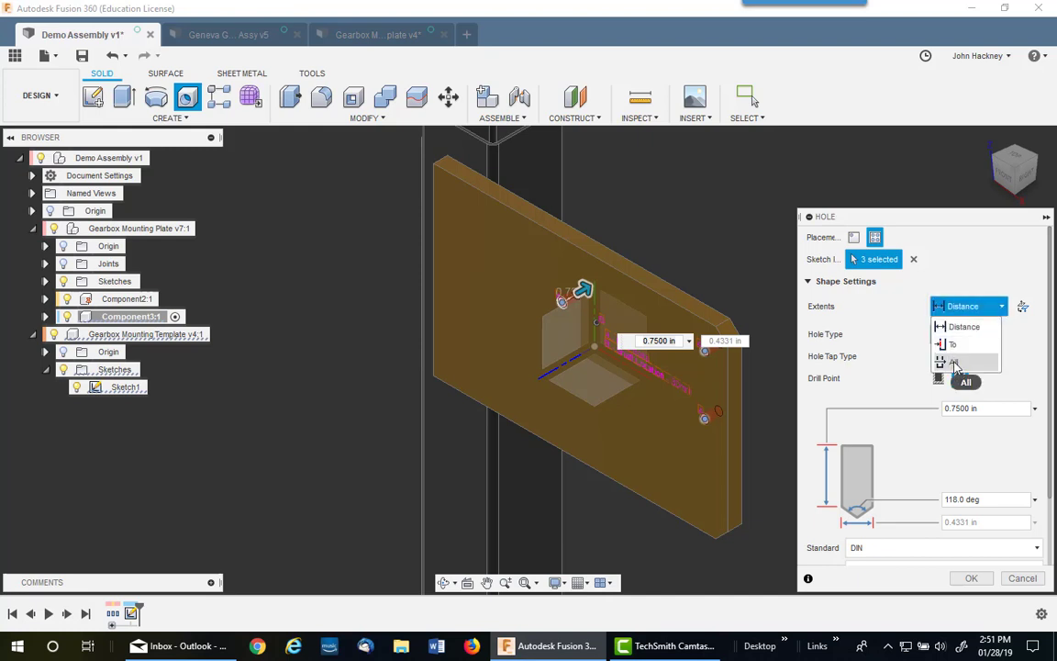
pyautogui.click(955, 364)
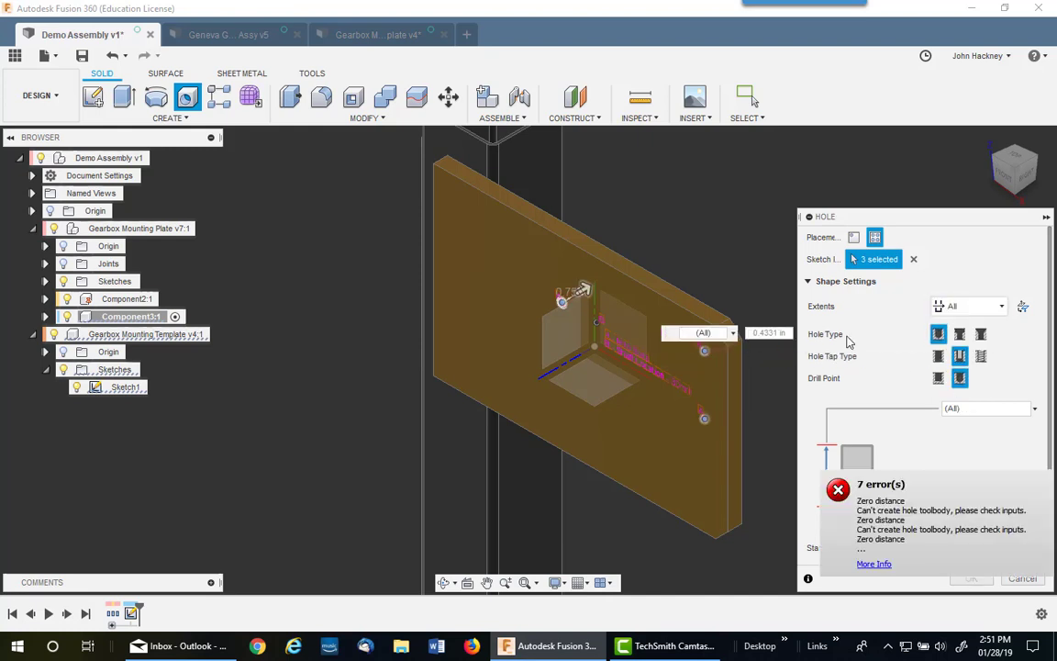
pyautogui.click(1002, 306)
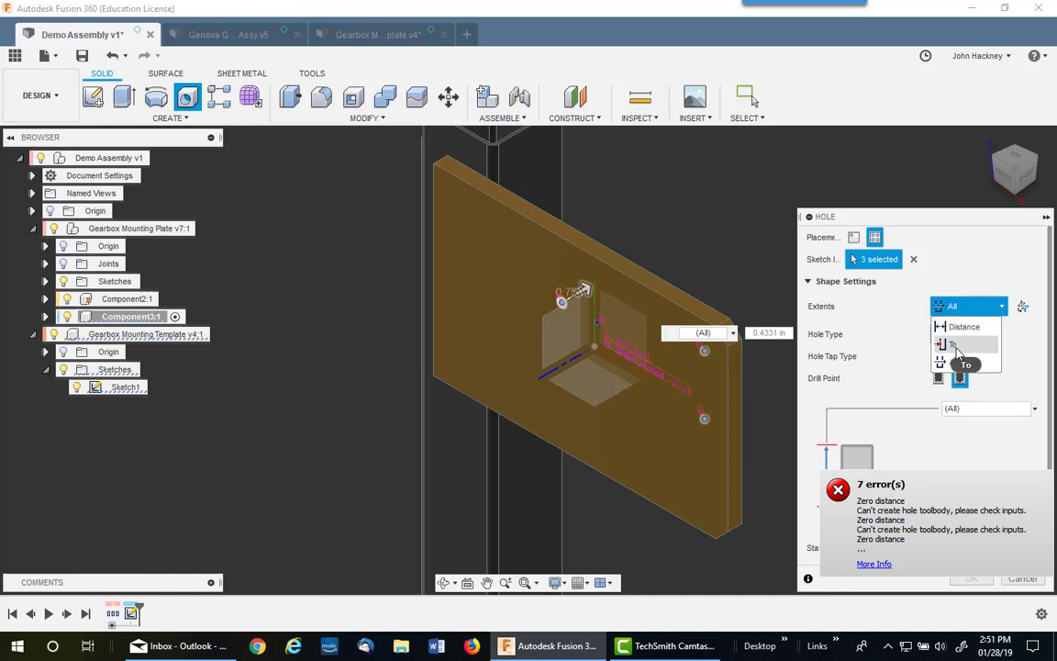
pyautogui.click(958, 344)
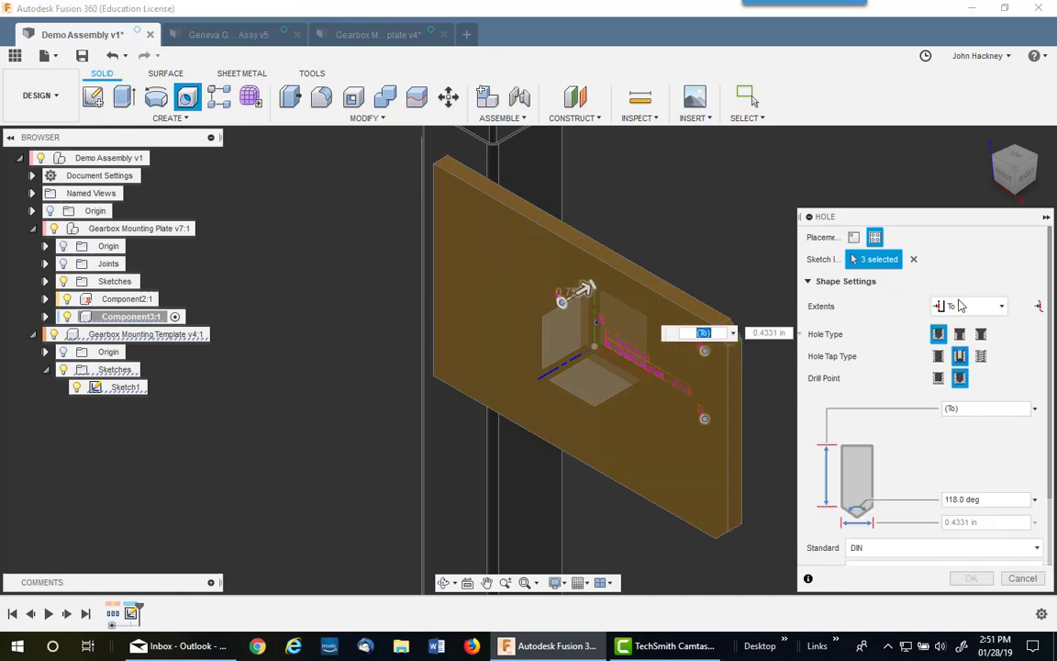
pyautogui.click(1003, 307)
pyautogui.click(961, 323)
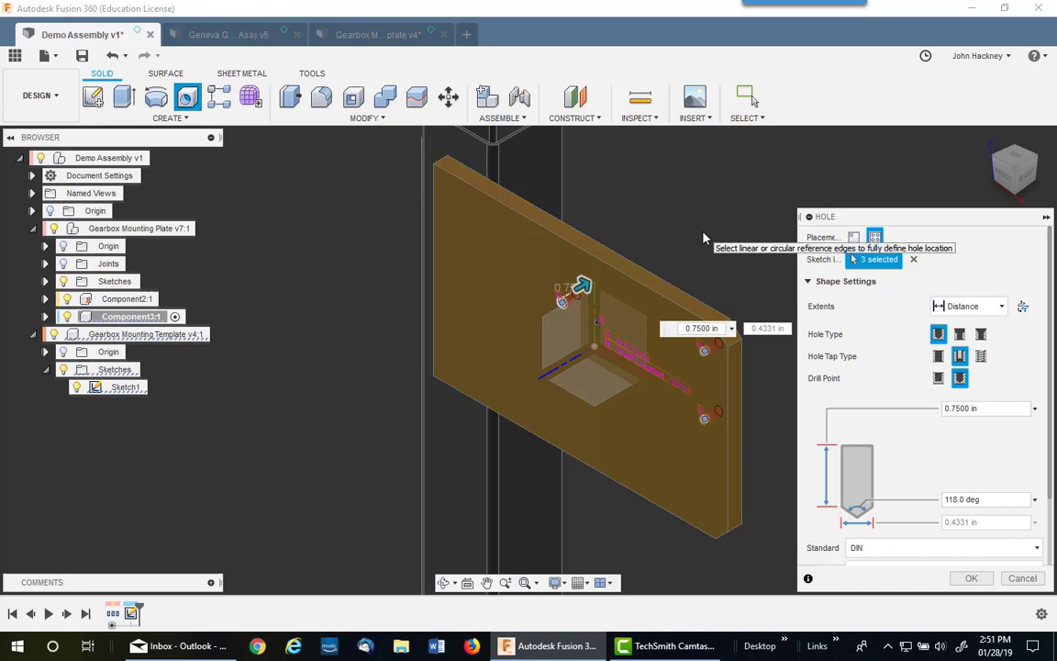
# Create the three M10 clearance holes in the plate with a 0.75 in depth
pyautogui.click(969, 579)
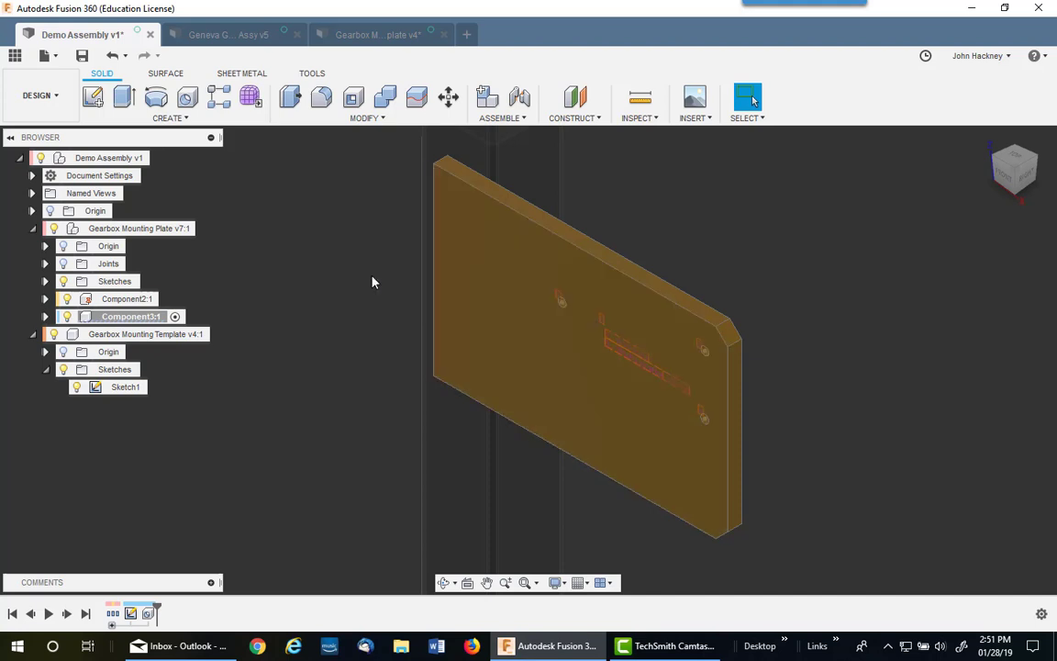
# Cut a simple 30 mm diameter hole with a flat drill point, 0.75 in deep, at the template's B shaft point
pyautogui.click(188, 96)
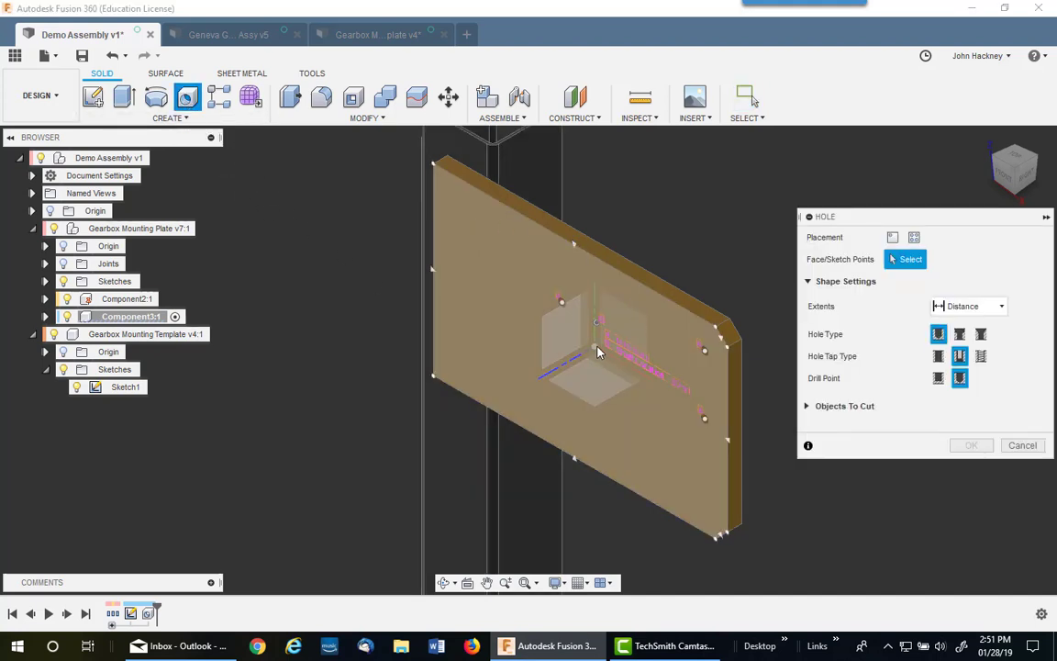
pyautogui.scroll(2, 603, 362)
pyautogui.scroll(1, 603, 361)
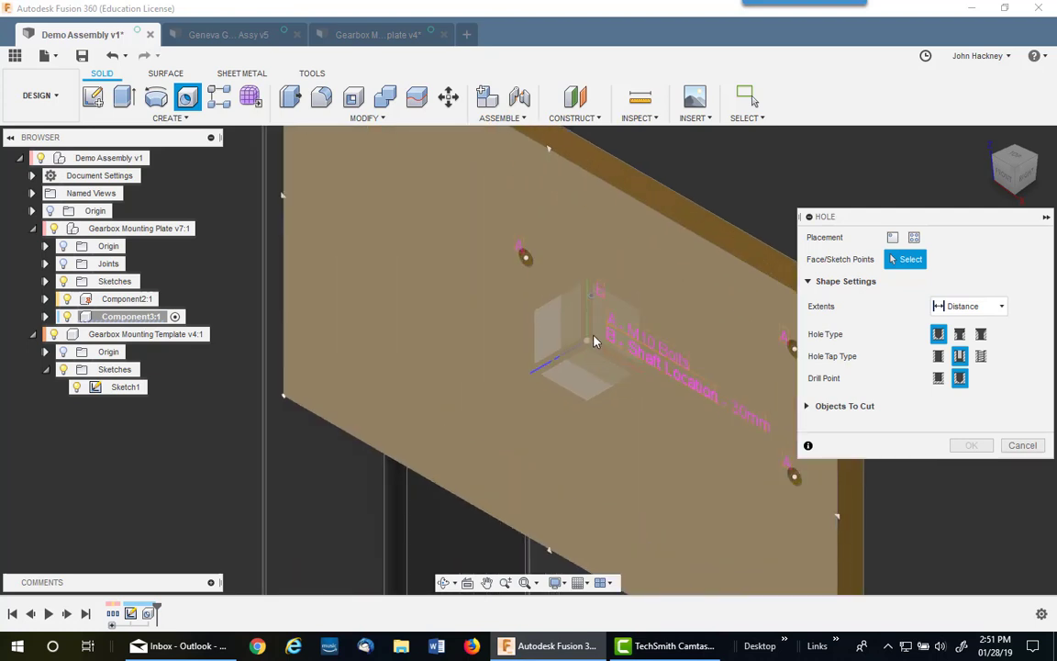
pyautogui.click(593, 297)
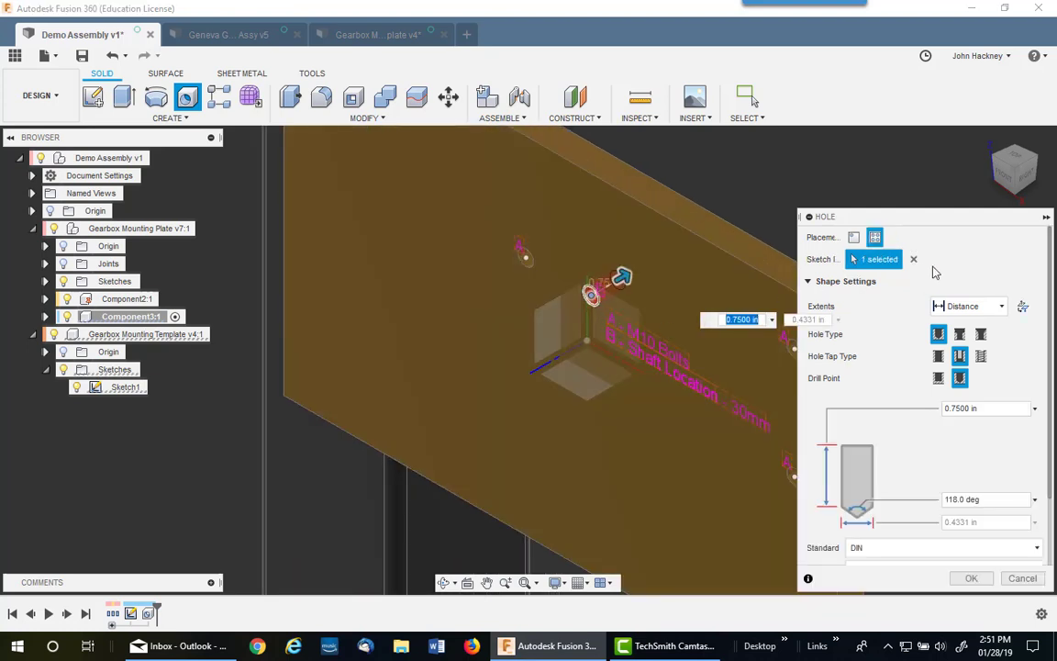
pyautogui.click(938, 376)
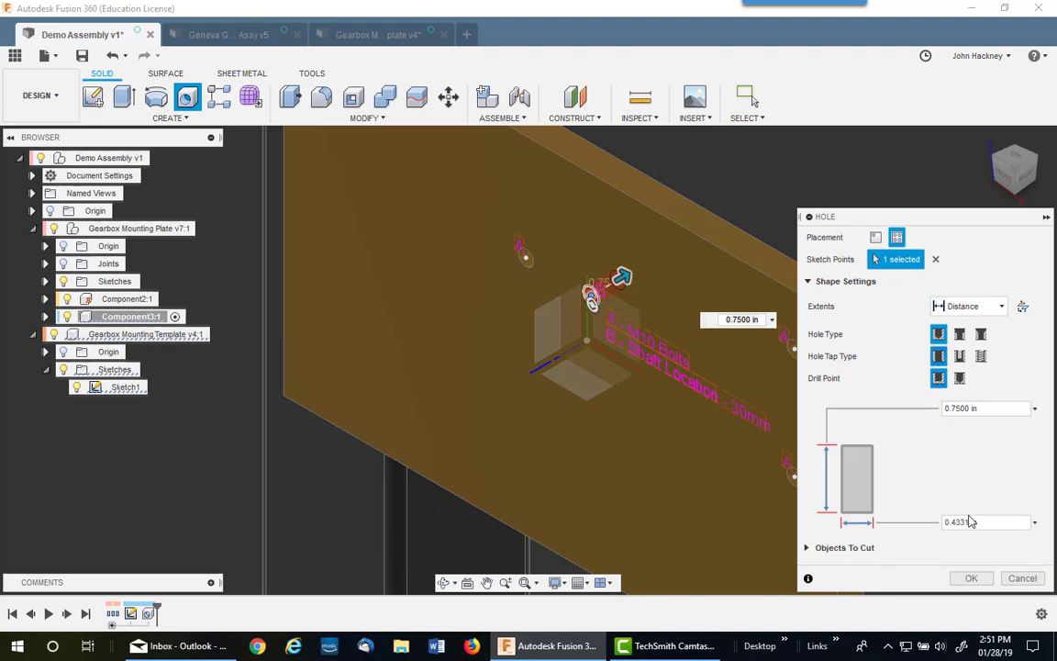
pyautogui.click(1000, 522)
pyautogui.write('30mm')
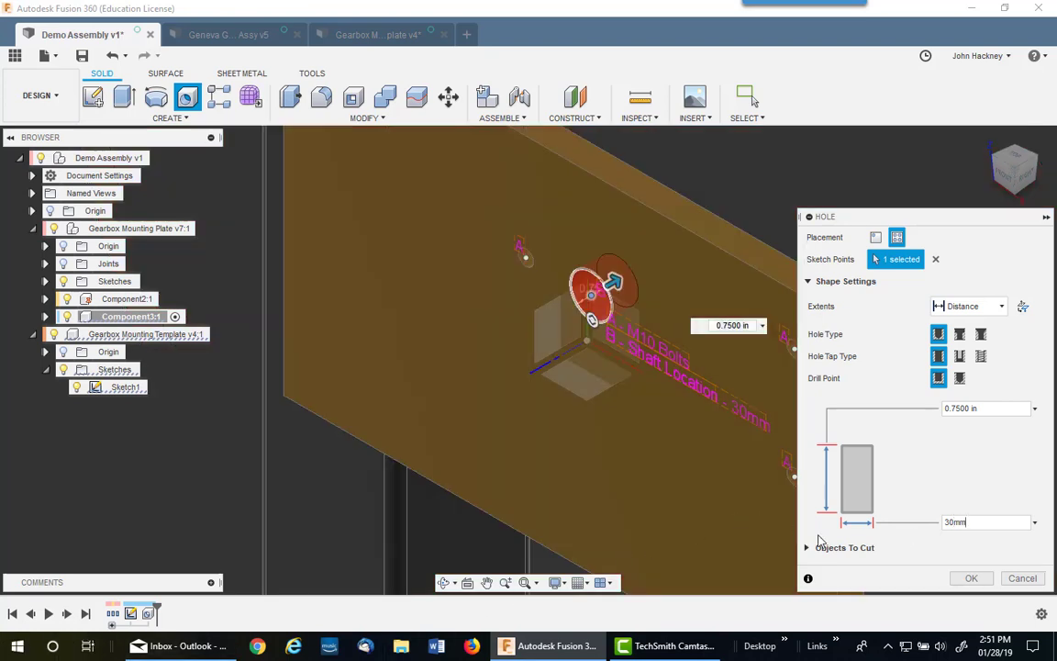
pyautogui.click(968, 578)
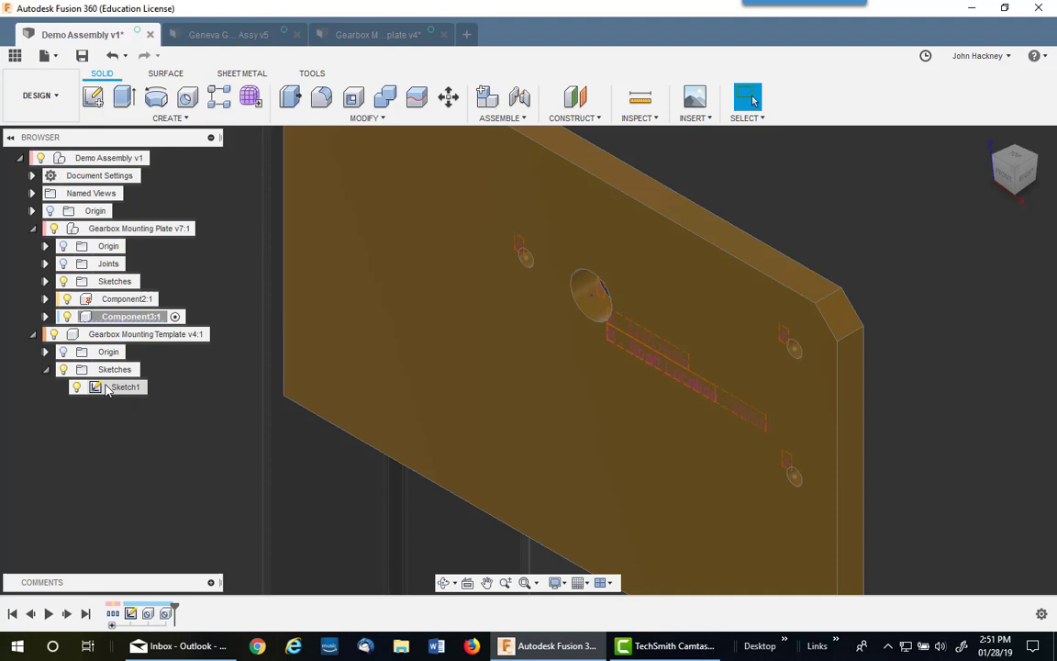
# Hide the mounting template's Sketch1 and activate the top-level Demo Assembly
pyautogui.click(76, 387)
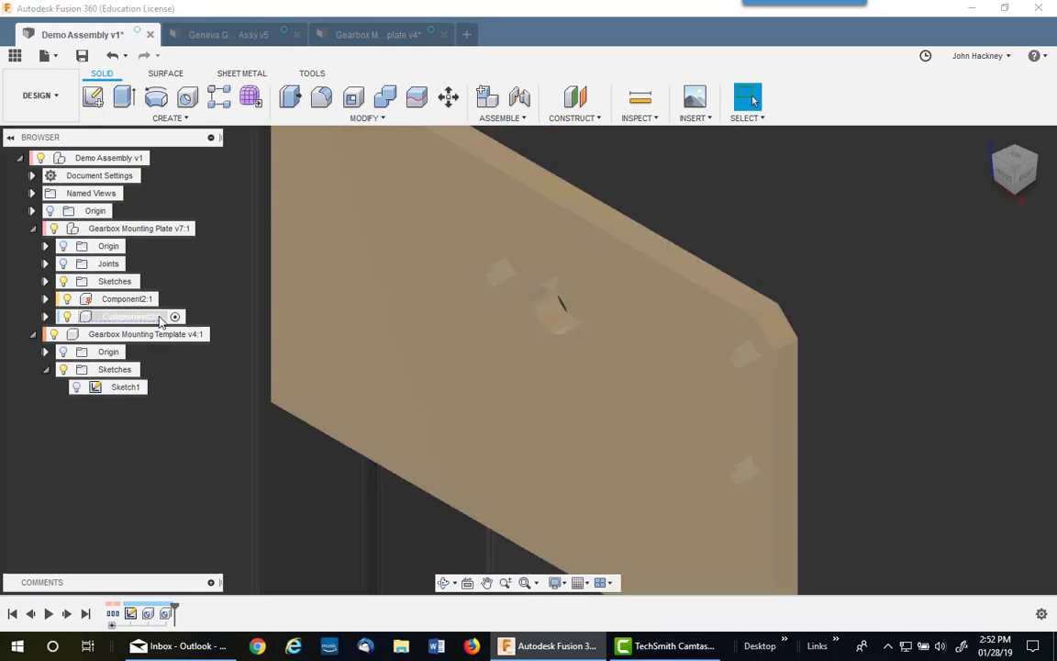
pyautogui.moveTo(161, 319); pyautogui.dragTo(161, 159)
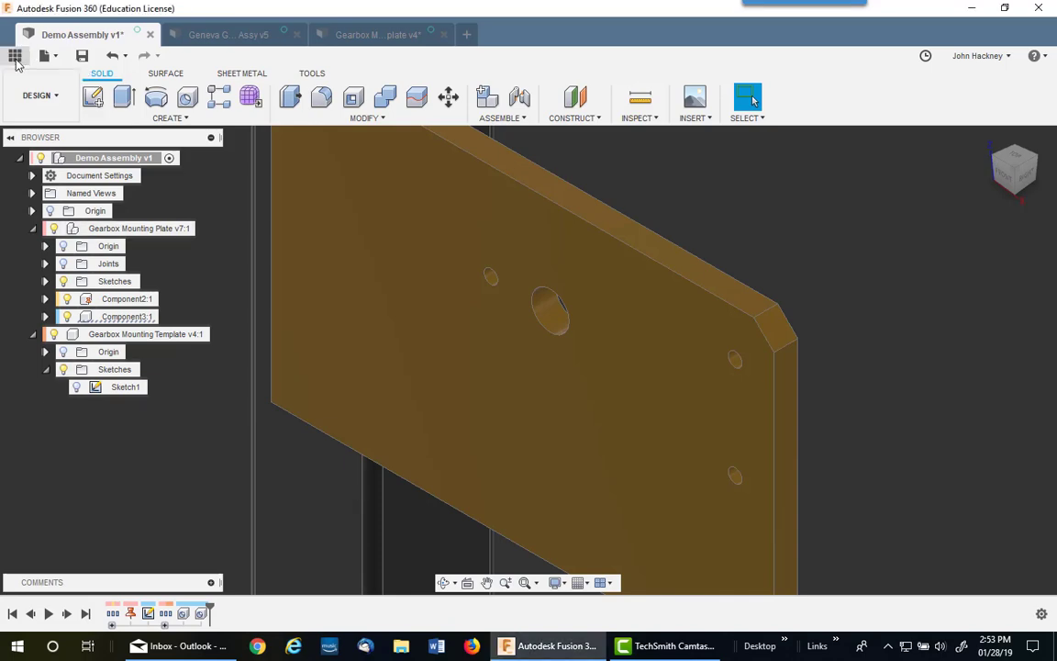
# Insert Geneva Gearbox Assy - Demo Assy from the Geneva Gearbox folder into the current design
pyautogui.click(15, 60)
pyautogui.scroll(-3, 175, 531)
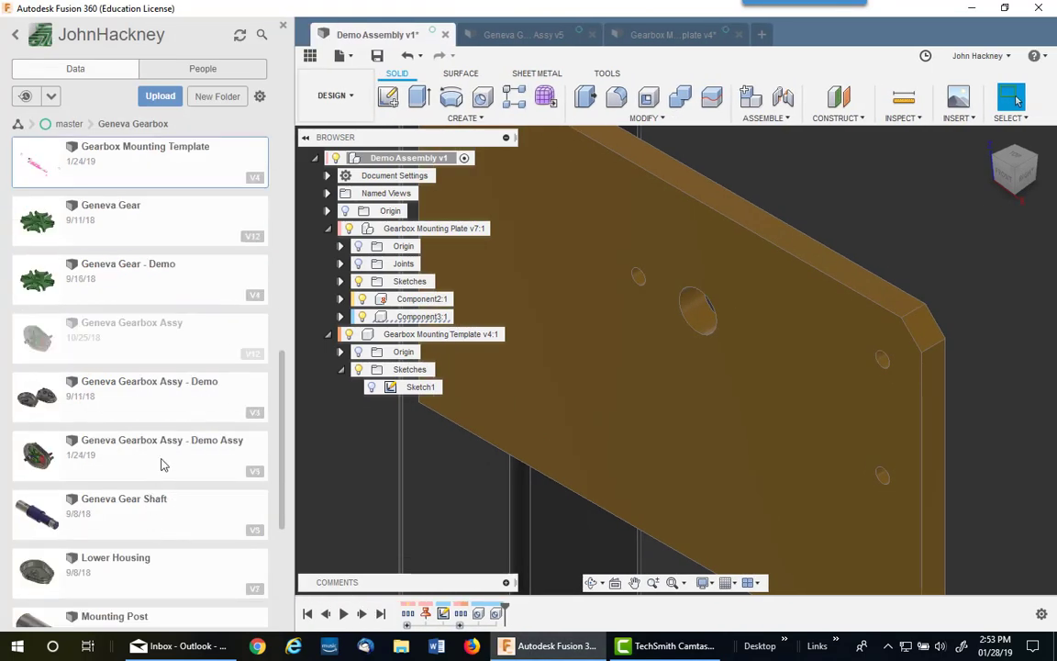
pyautogui.rightClick(161, 463)
pyautogui.click(201, 483)
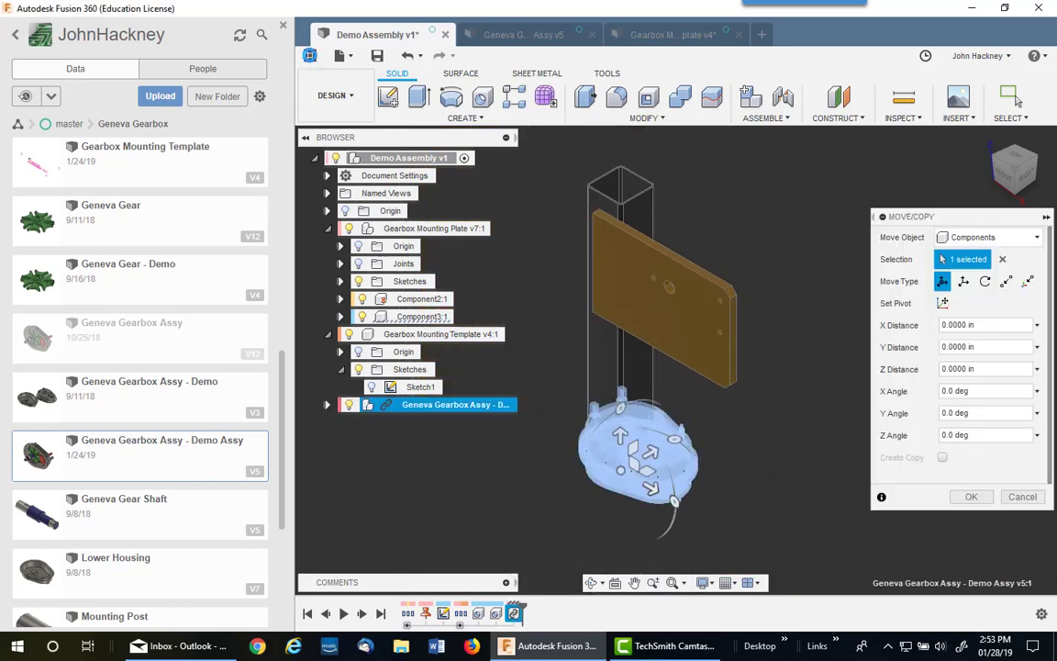
pyautogui.click(309, 55)
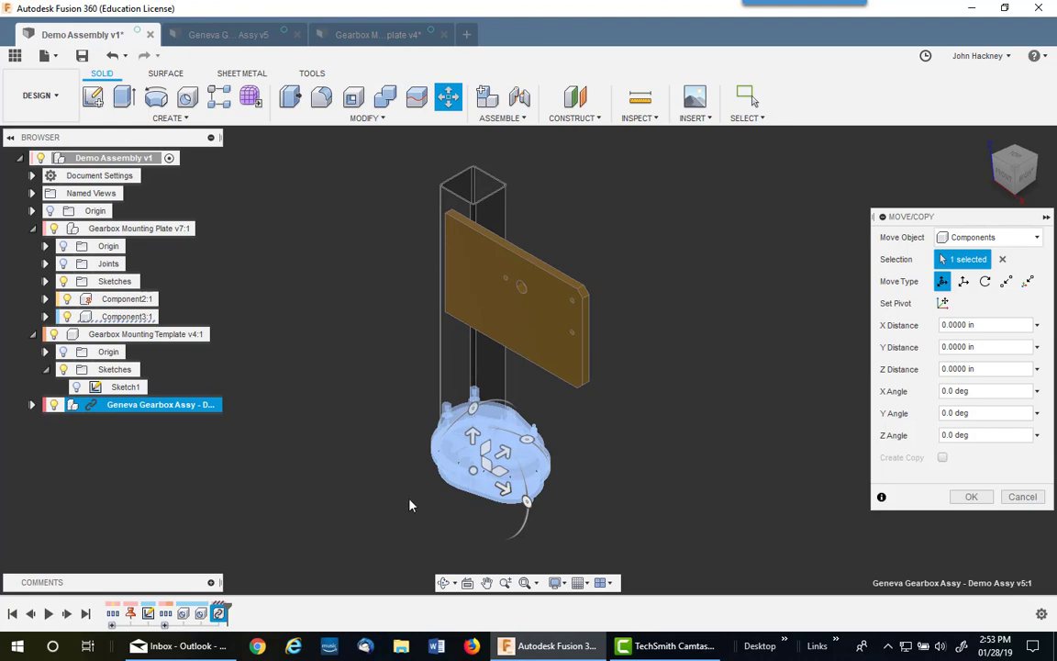
# Move the gearbox about -11.6 in in X, -5.1 in in Y and 6.5 in in Z, and rotate it -90 degrees about X
pyautogui.moveTo(473, 474); pyautogui.dragTo(335, 397)
pyautogui.scroll(5, 339, 425)
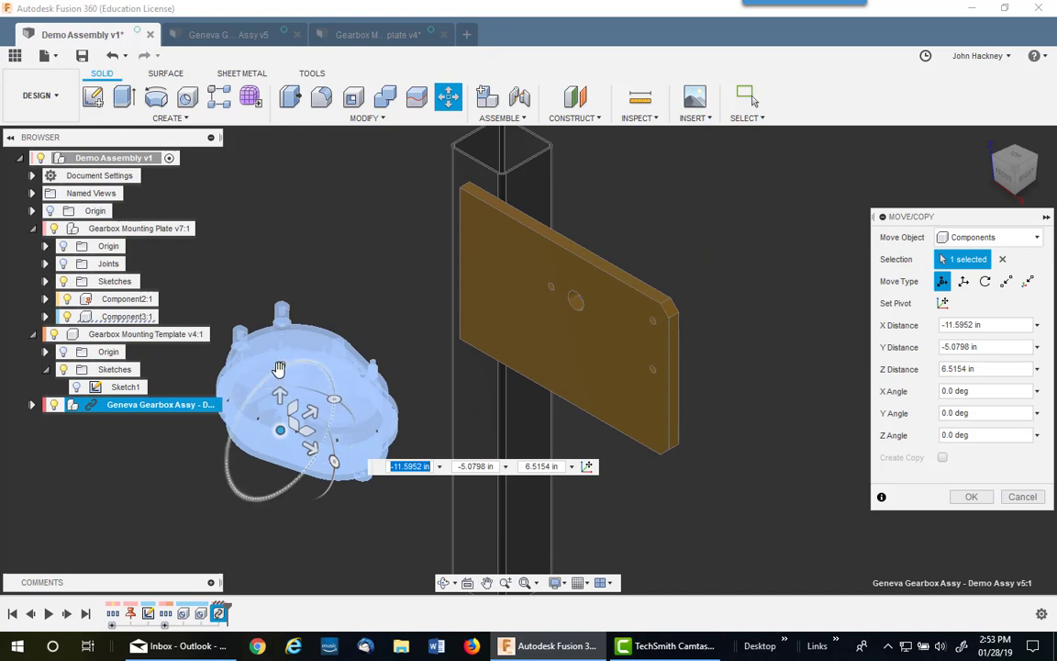
pyautogui.moveTo(280, 367); pyautogui.dragTo(376, 377)
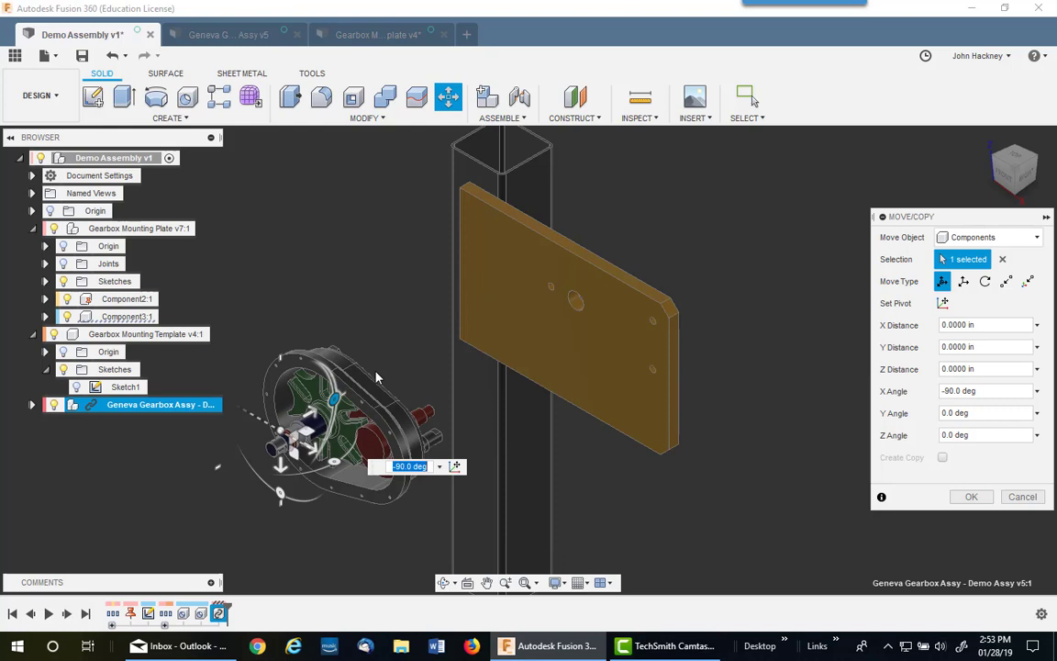
pyautogui.click(968, 496)
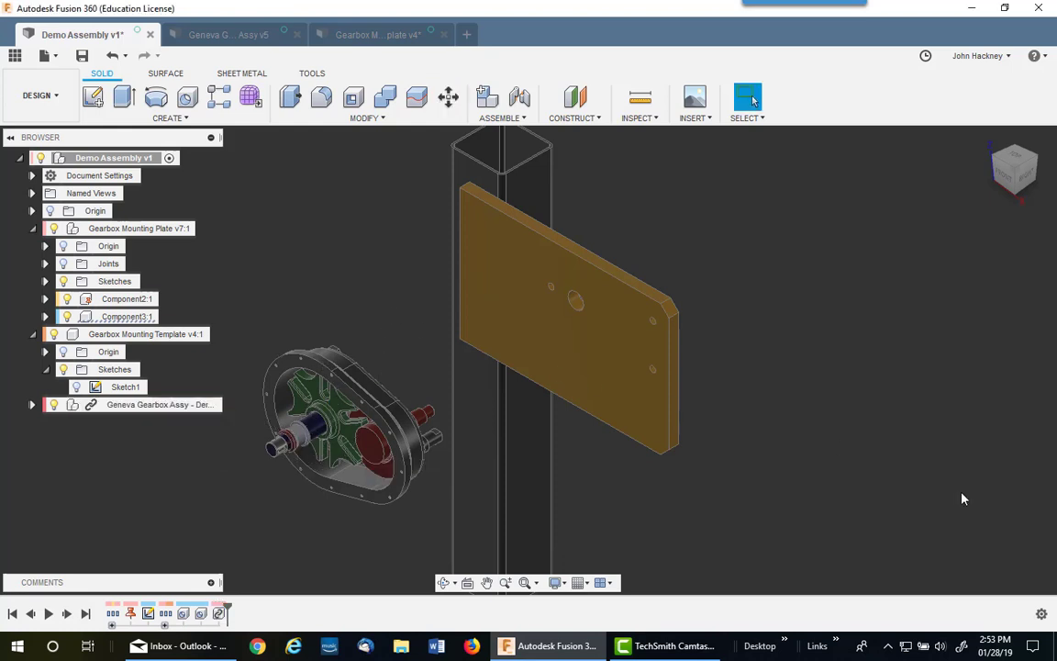
# Start a joint for mounting the gearbox and set its motion type to Revolute
pyautogui.scroll(5, 438, 487)
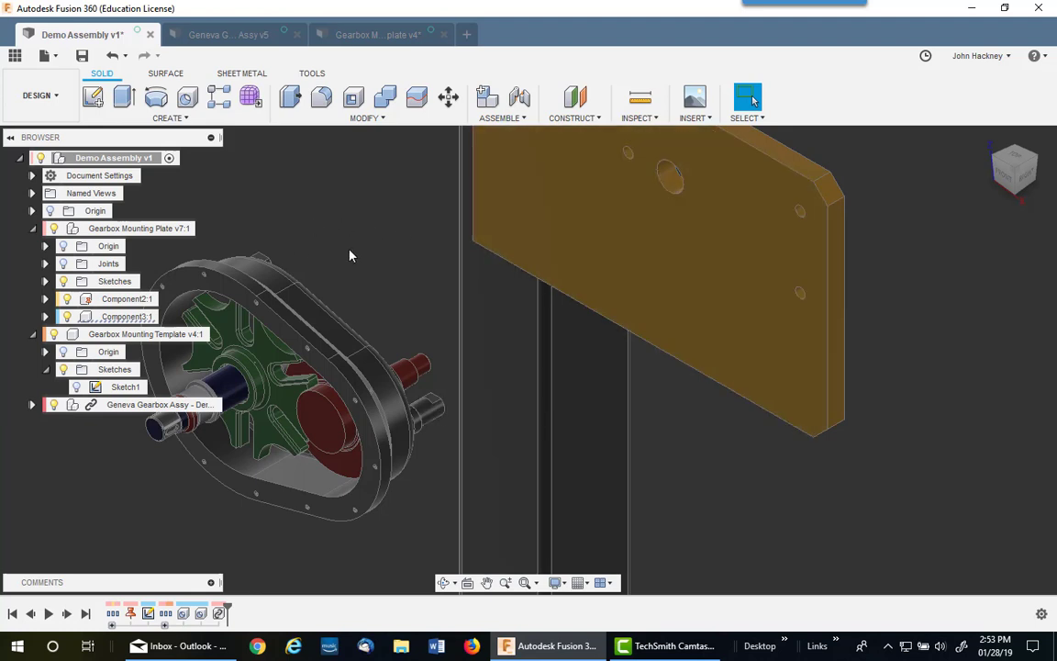
pyautogui.click(626, 346)
pyautogui.click(501, 118)
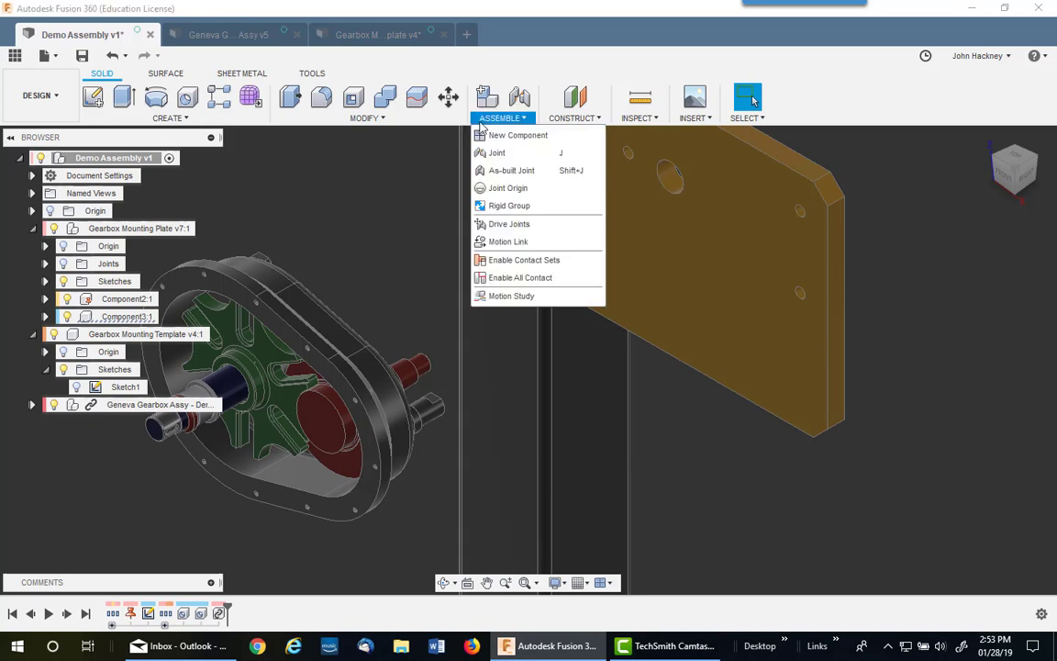
pyautogui.click(498, 154)
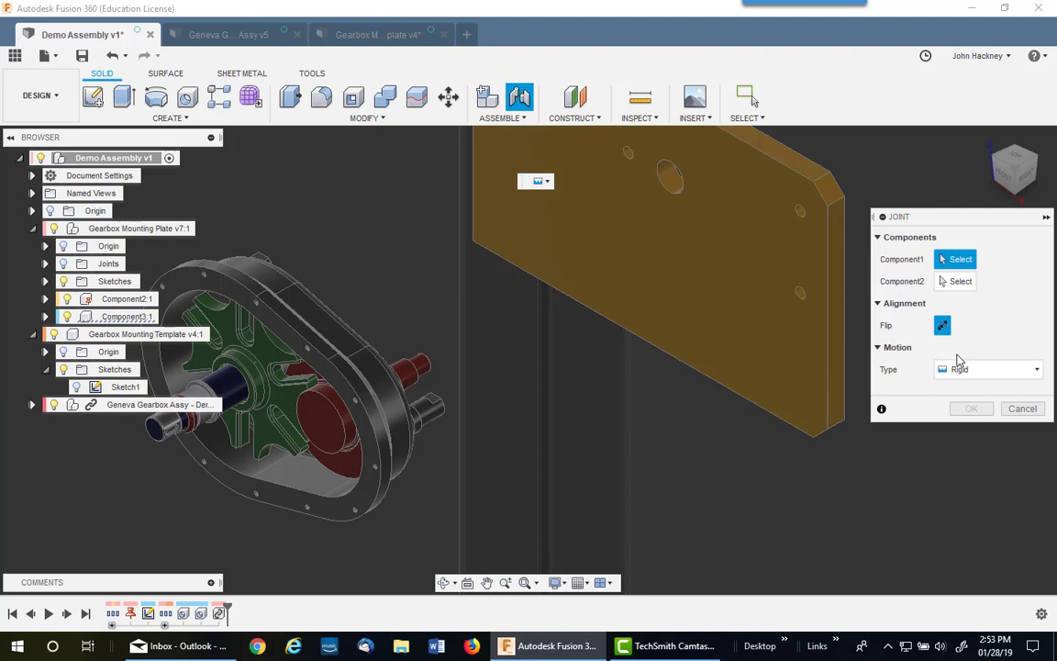
pyautogui.click(1004, 371)
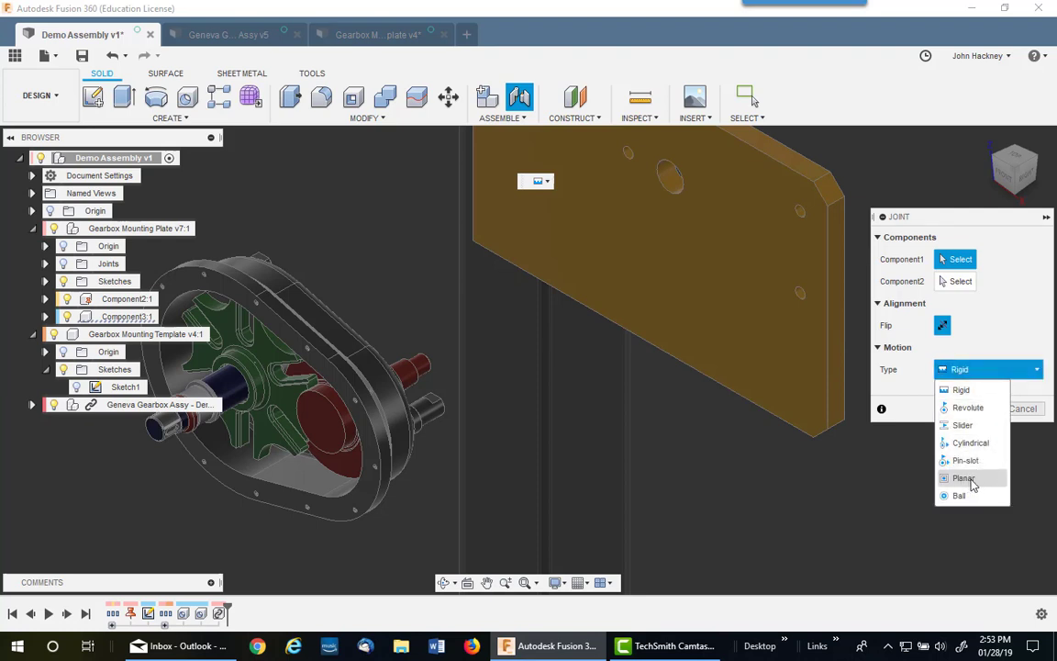
pyautogui.click(969, 408)
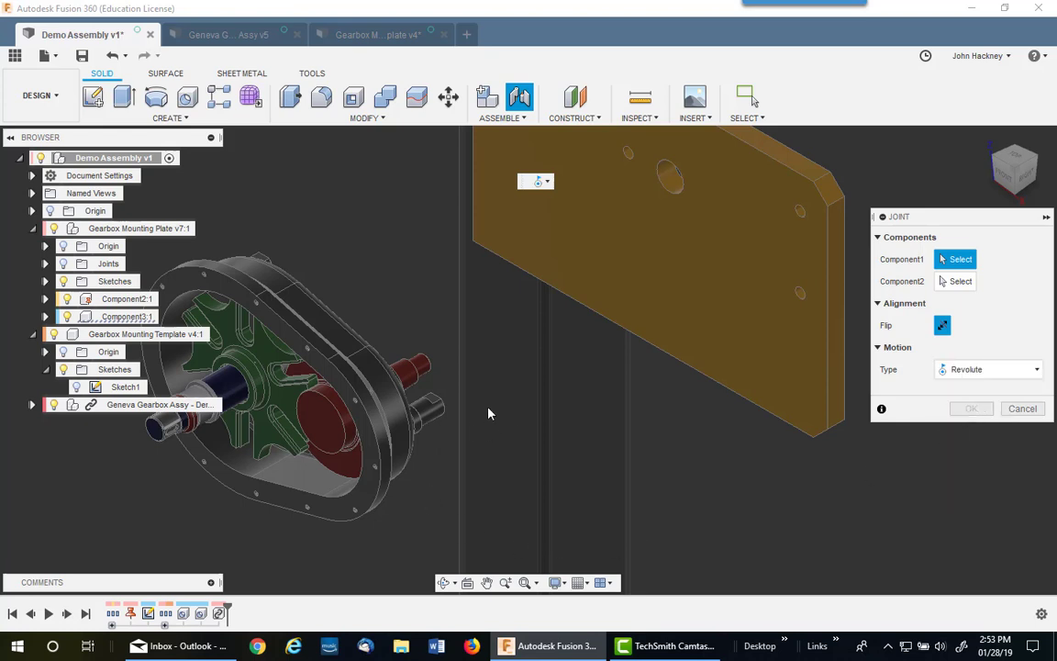
# Join the threaded end of one gearbox mounting post to the plate's bolt hole beside the 30 mm shaft hole
pyautogui.keyDown('shift'); pyautogui.moveTo(488, 414); pyautogui.dragTo(812, 486, button='middle'); pyautogui.keyUp('shift')
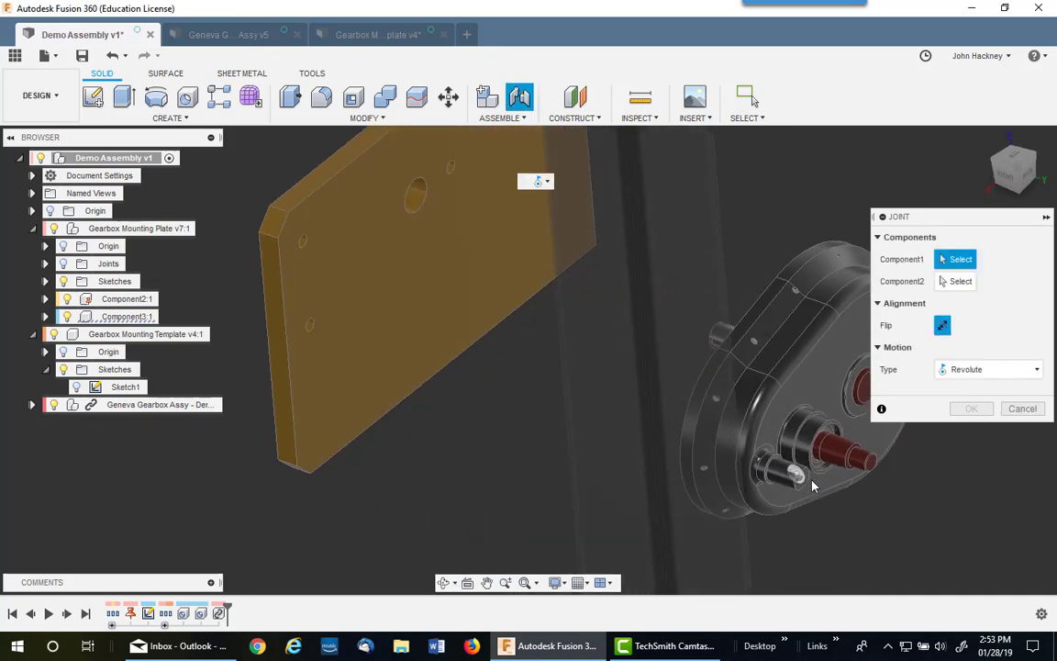
pyautogui.scroll(10, 812, 486)
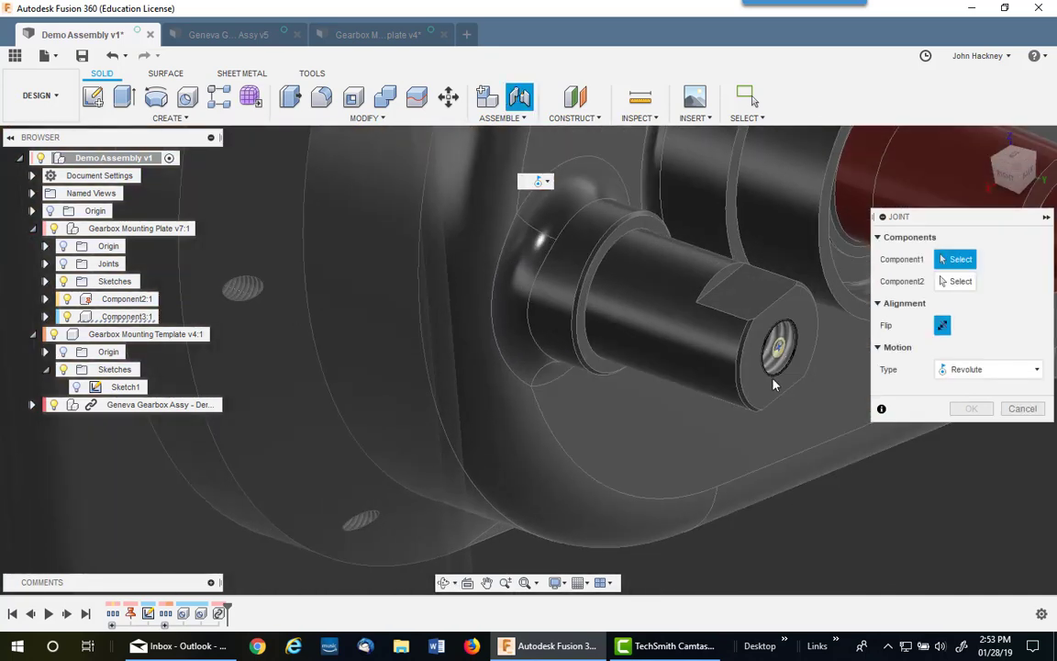
pyautogui.click(776, 347)
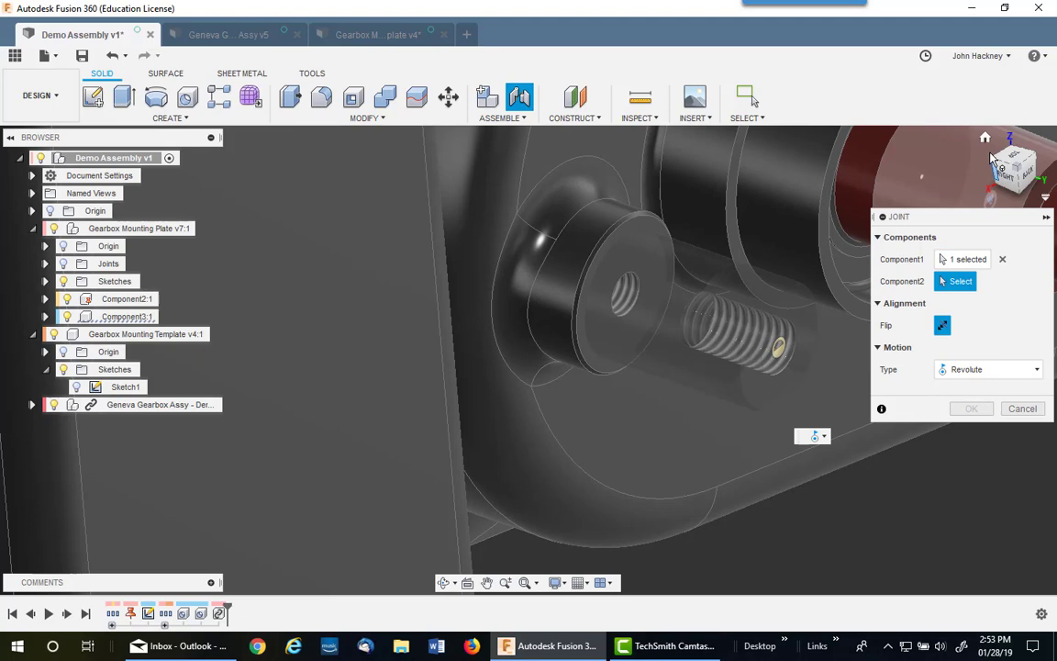
pyautogui.click(984, 137)
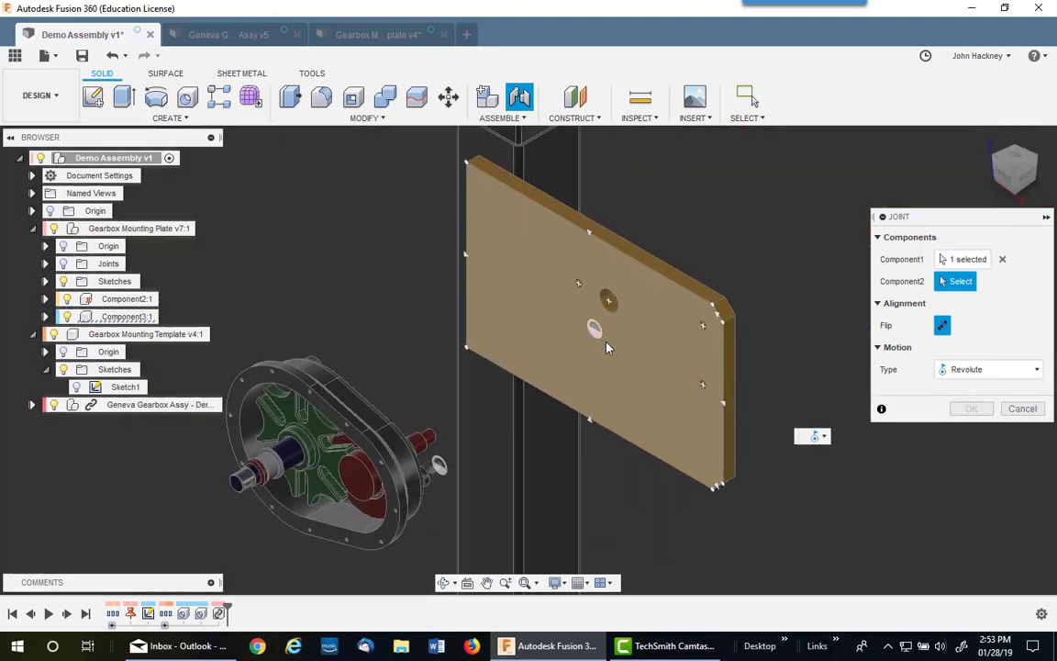
pyautogui.scroll(6, 578, 302)
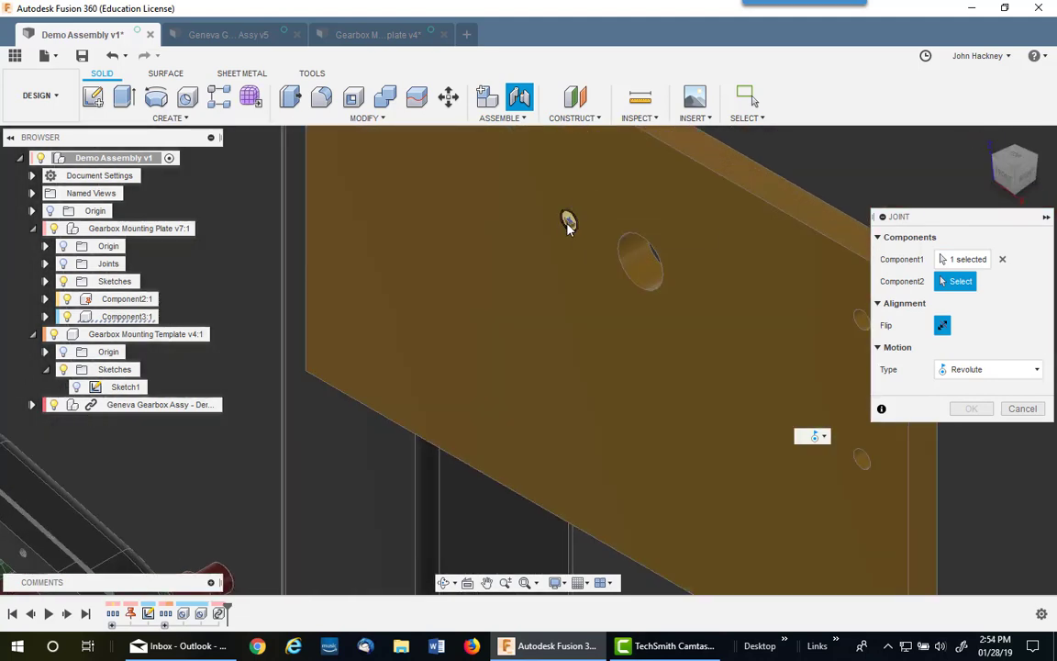
pyautogui.click(568, 225)
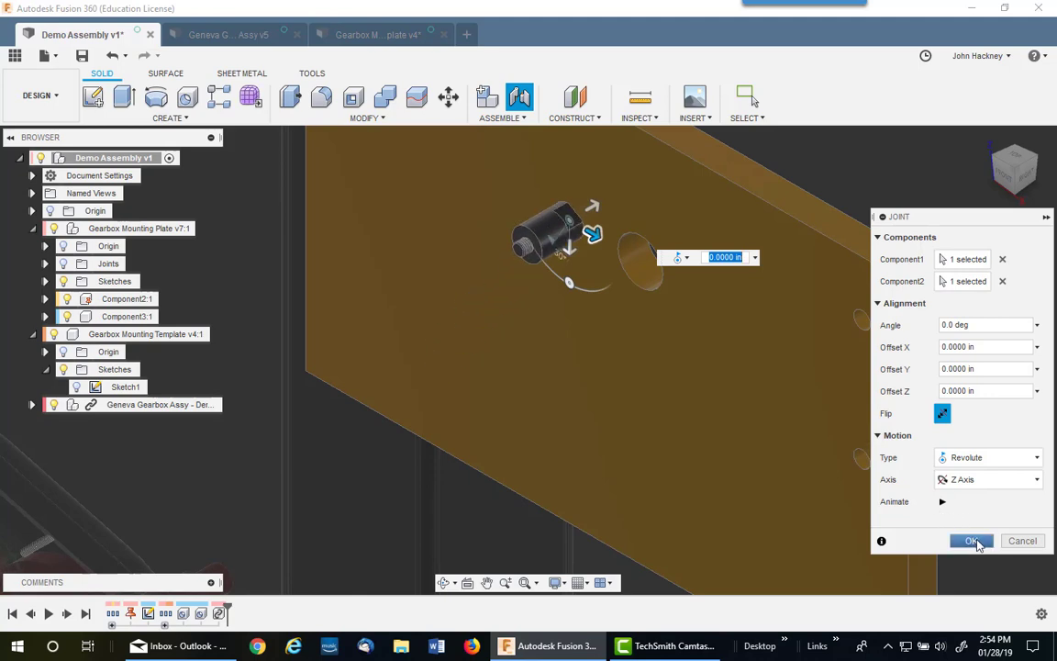
pyautogui.click(972, 542)
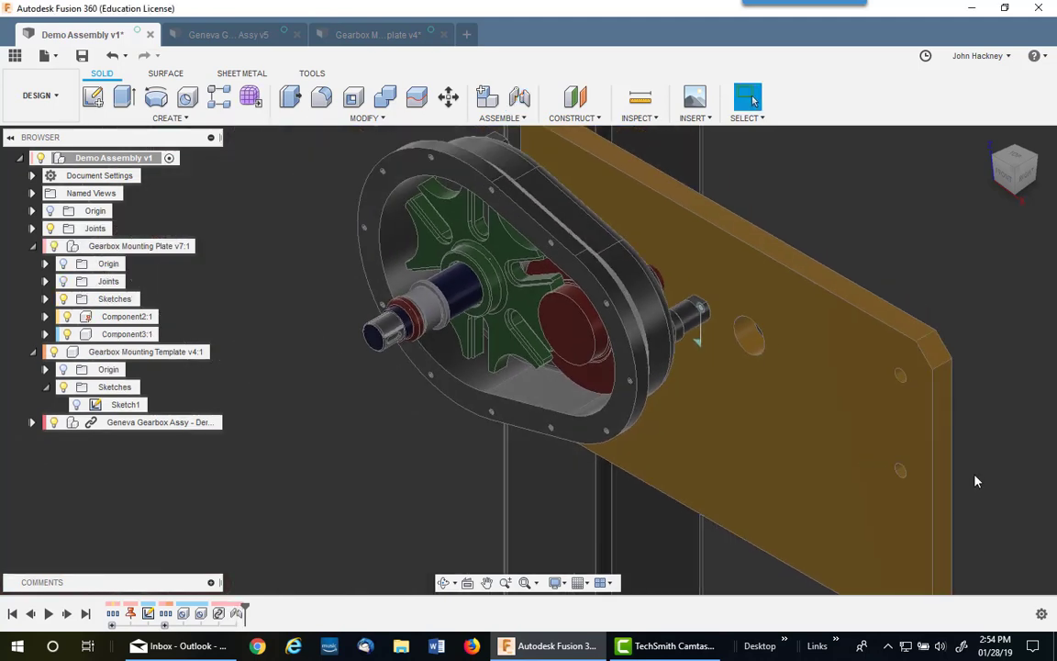
# Add a second revolute joint between another gearbox mounting post's end and the plate's lower bolt hole near the chamfered side
pyautogui.keyDown('shift'); pyautogui.moveTo(918, 422); pyautogui.dragTo(699, 455, button='middle'); pyautogui.keyUp('shift')
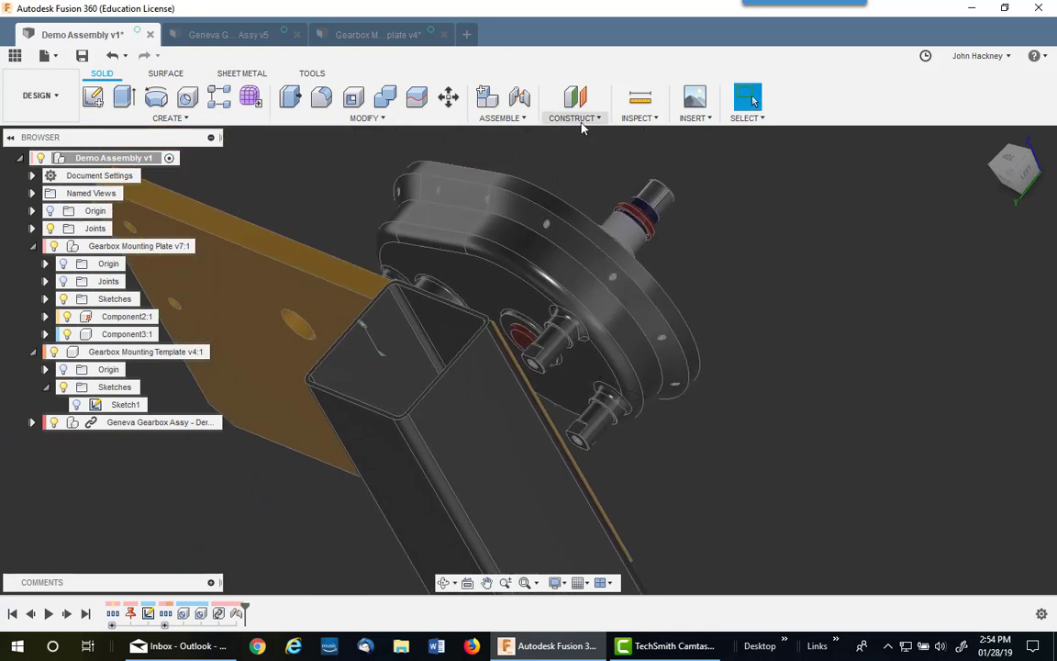
pyautogui.click(503, 117)
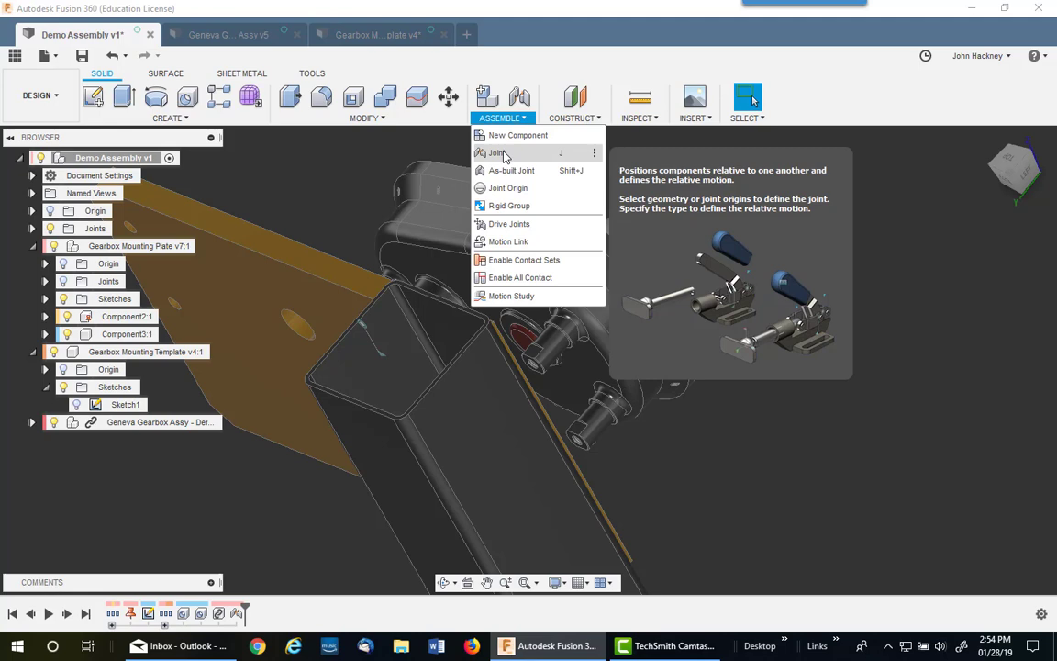
pyautogui.click(503, 155)
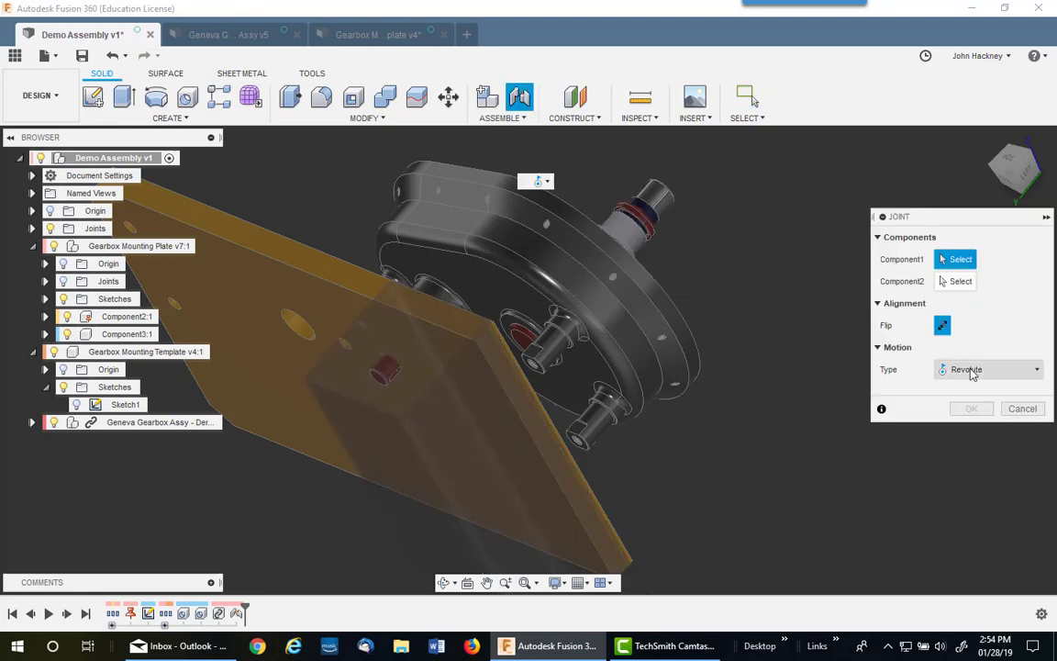
pyautogui.scroll(5, 559, 395)
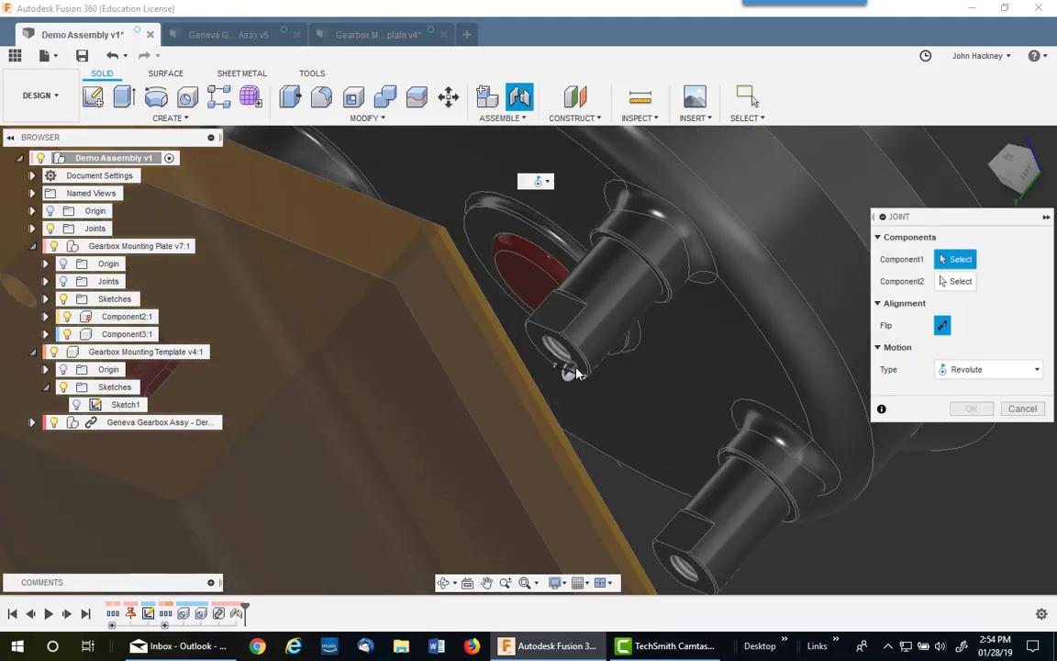
pyautogui.click(571, 366)
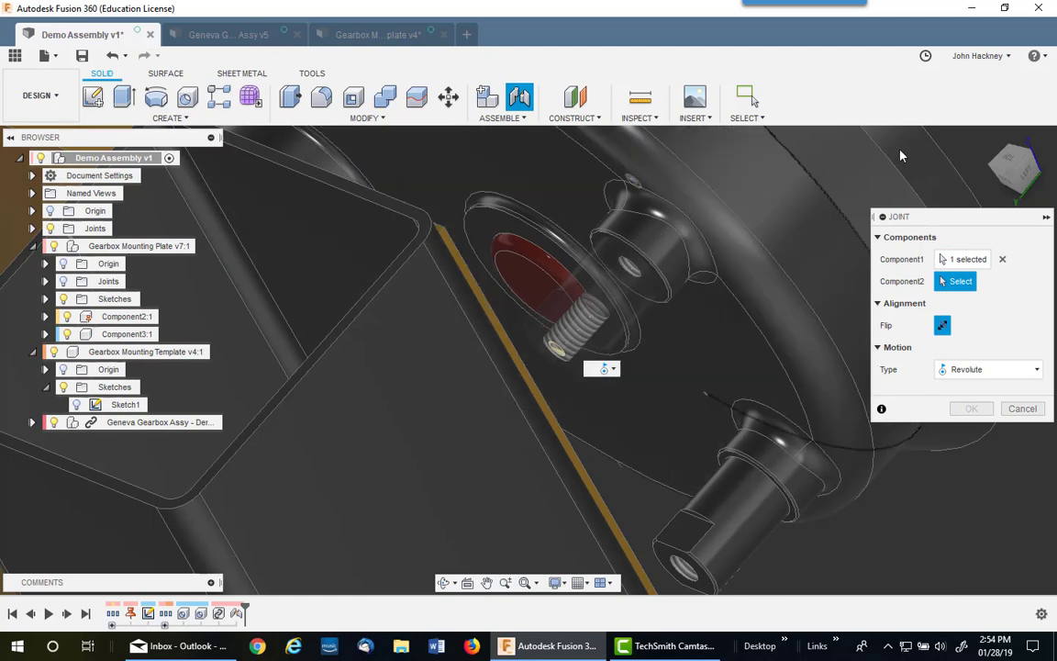
pyautogui.click(982, 138)
pyautogui.scroll(5, 594, 353)
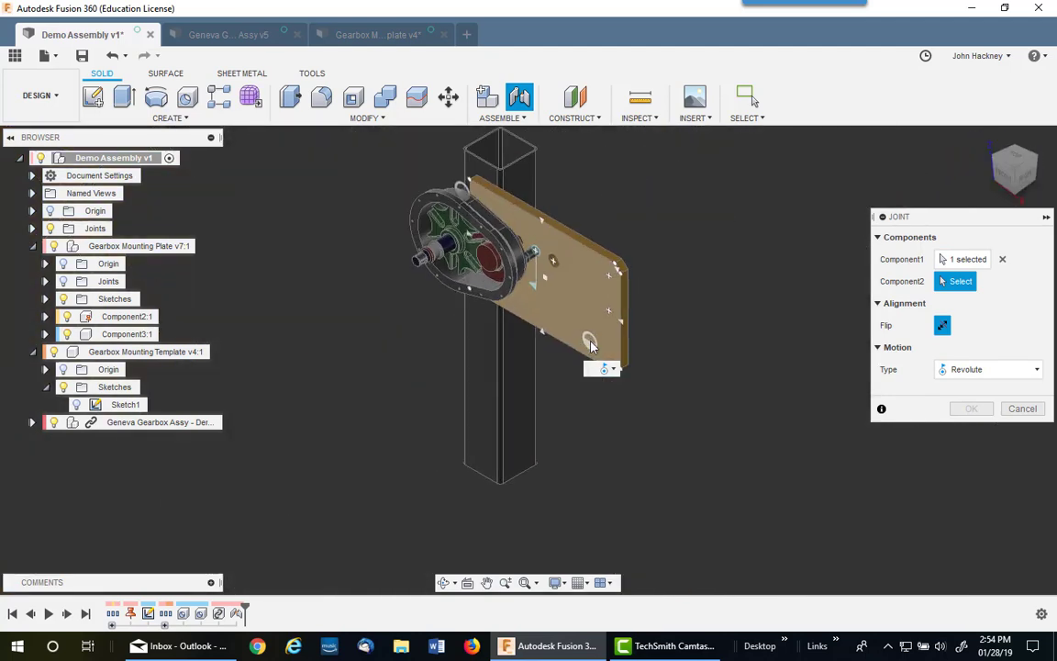
pyautogui.scroll(5, 594, 353)
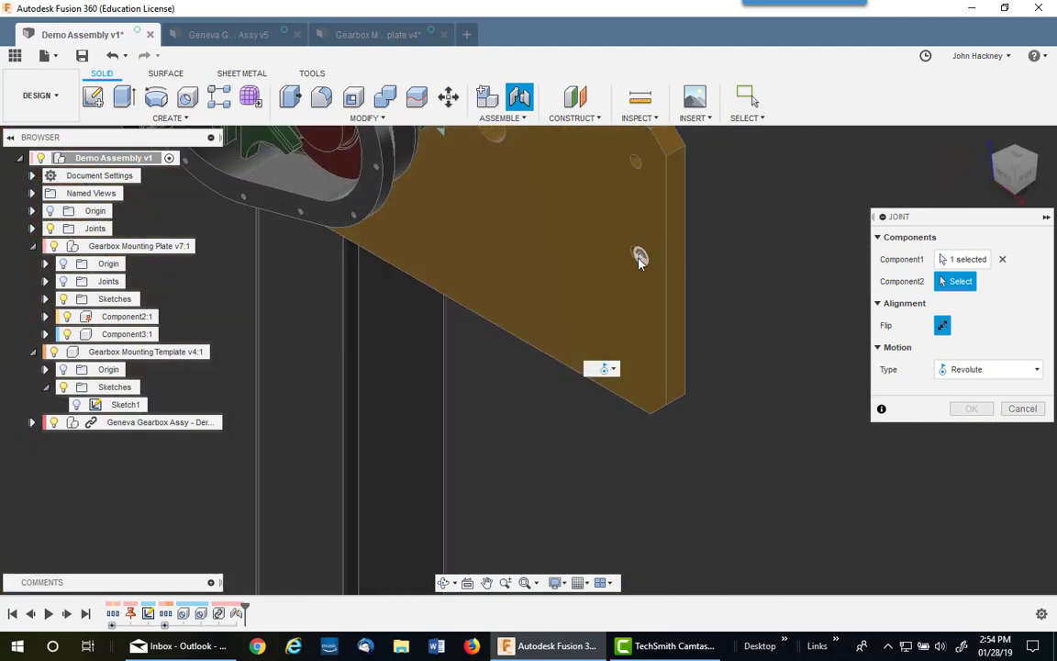
pyautogui.click(633, 255)
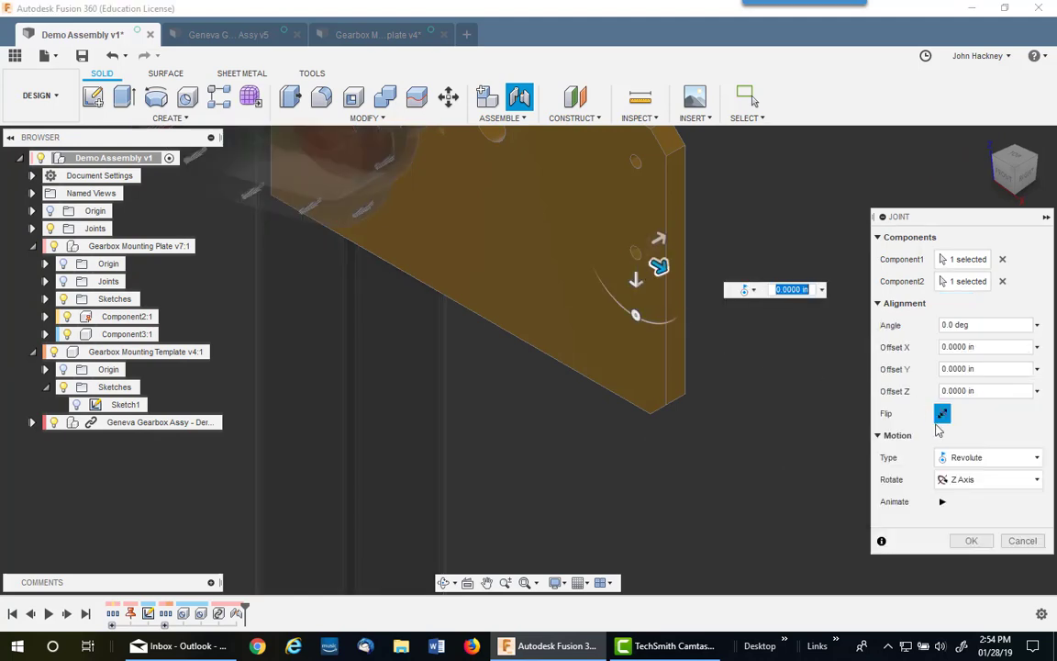
pyautogui.click(973, 540)
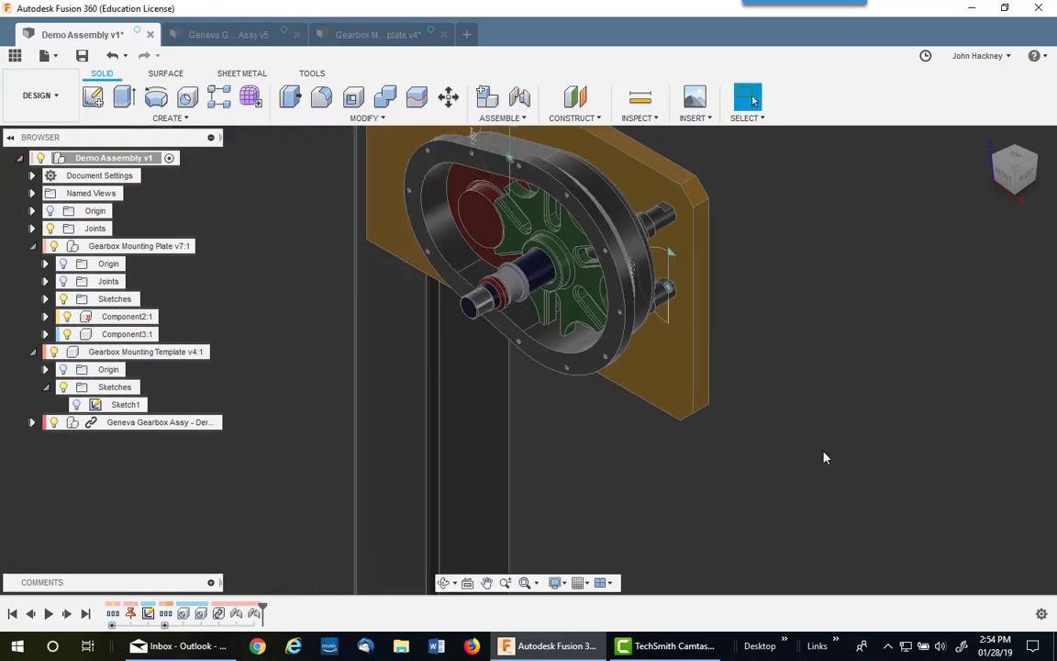
# Examine the mounted gearbox from behind and in front of the plate, checking its posts and shaft against the plate's holes
pyautogui.keyDown('shift'); pyautogui.moveTo(773, 319); pyautogui.dragTo(750, 292, button='middle'); pyautogui.keyUp('shift')
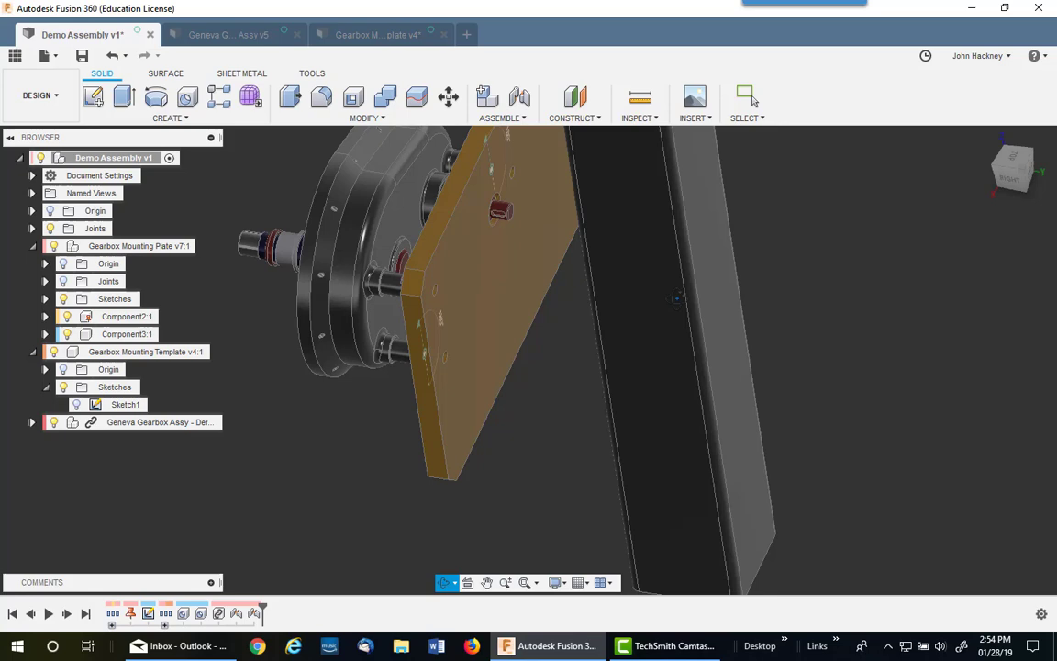
pyautogui.keyDown('shift'); pyautogui.moveTo(676, 296); pyautogui.dragTo(613, 307, button='middle'); pyautogui.keyUp('shift')
pyautogui.scroll(3, 612, 306)
pyautogui.moveTo(533, 401); pyautogui.dragTo(569, 367, button='middle')
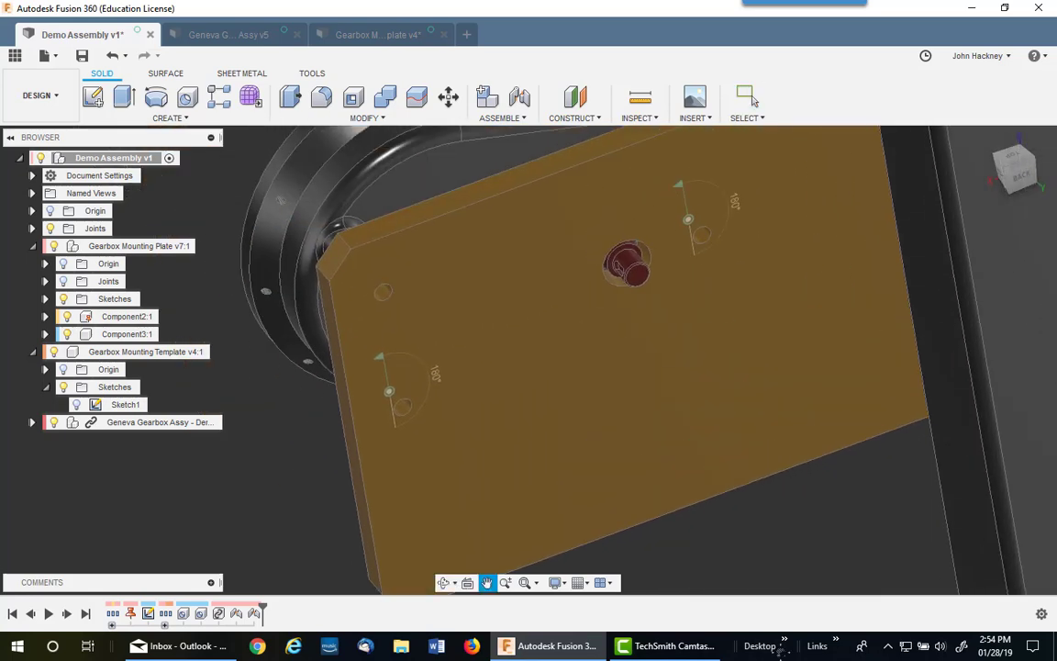
pyautogui.click(753, 101)
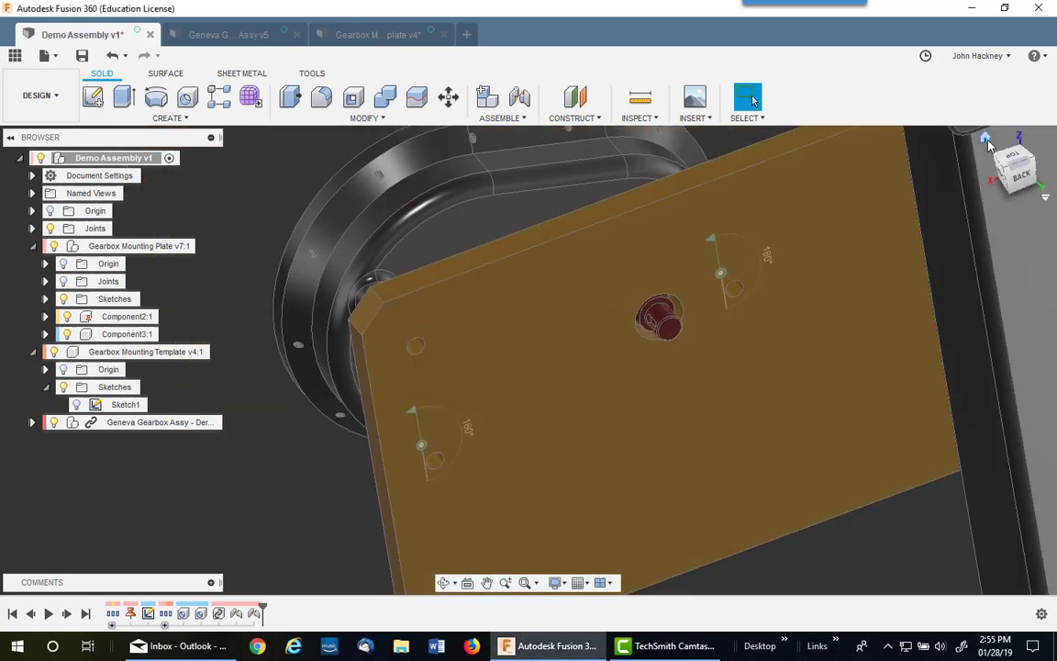
pyautogui.click(986, 141)
pyautogui.scroll(3, 563, 345)
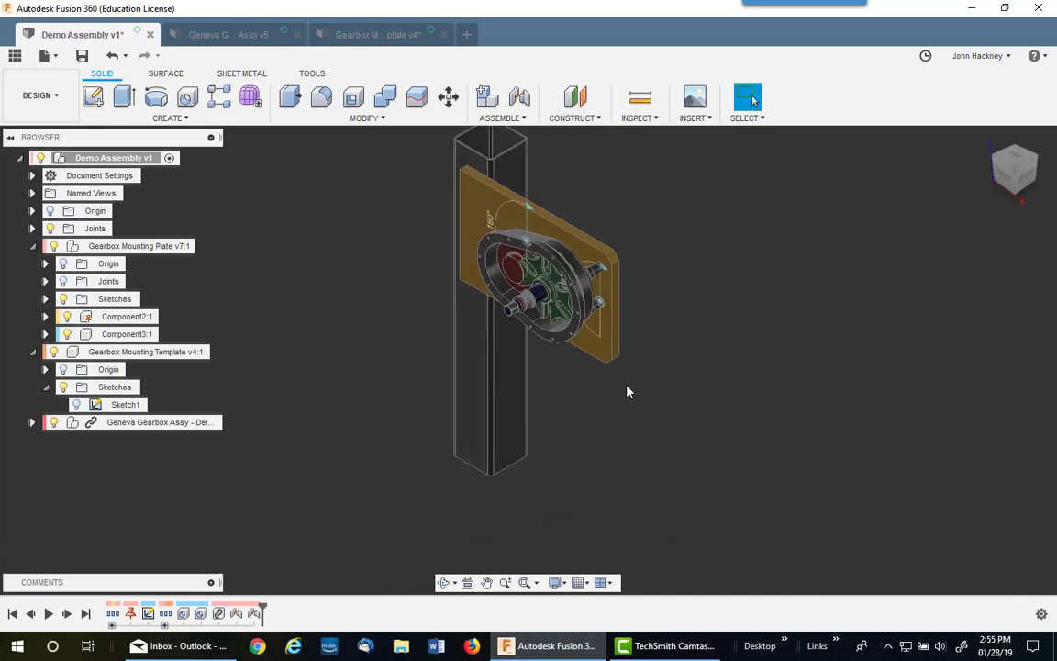
pyautogui.moveTo(591, 286); pyautogui.dragTo(749, 404, button='middle')
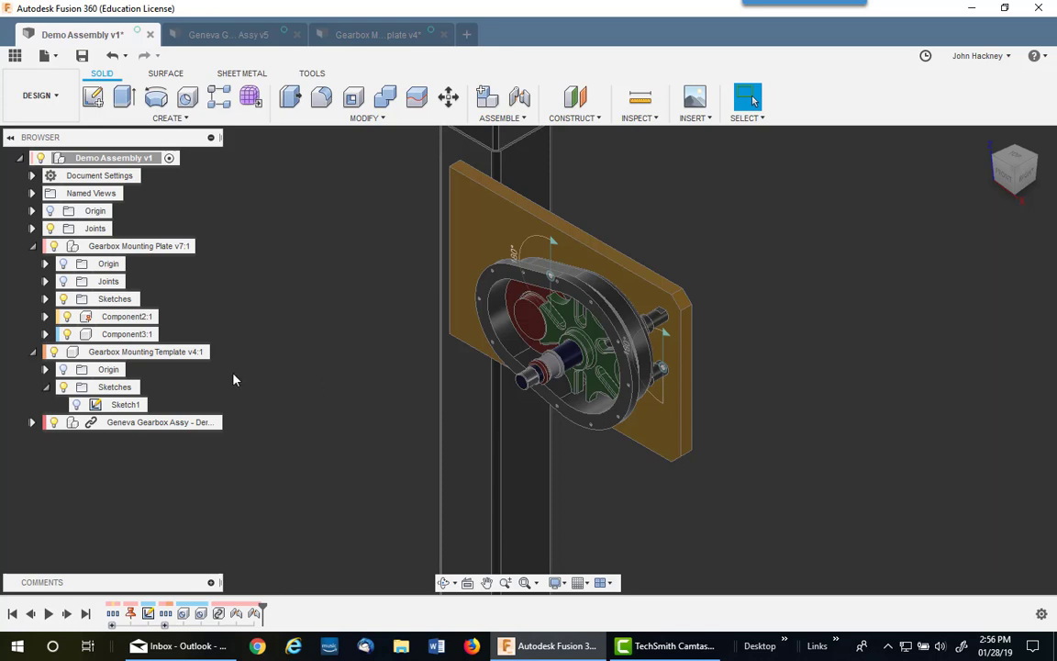
# Move the Gearbox Mounting Template component -4 in along Y and show its Sketch1
pyautogui.rightClick(183, 355)
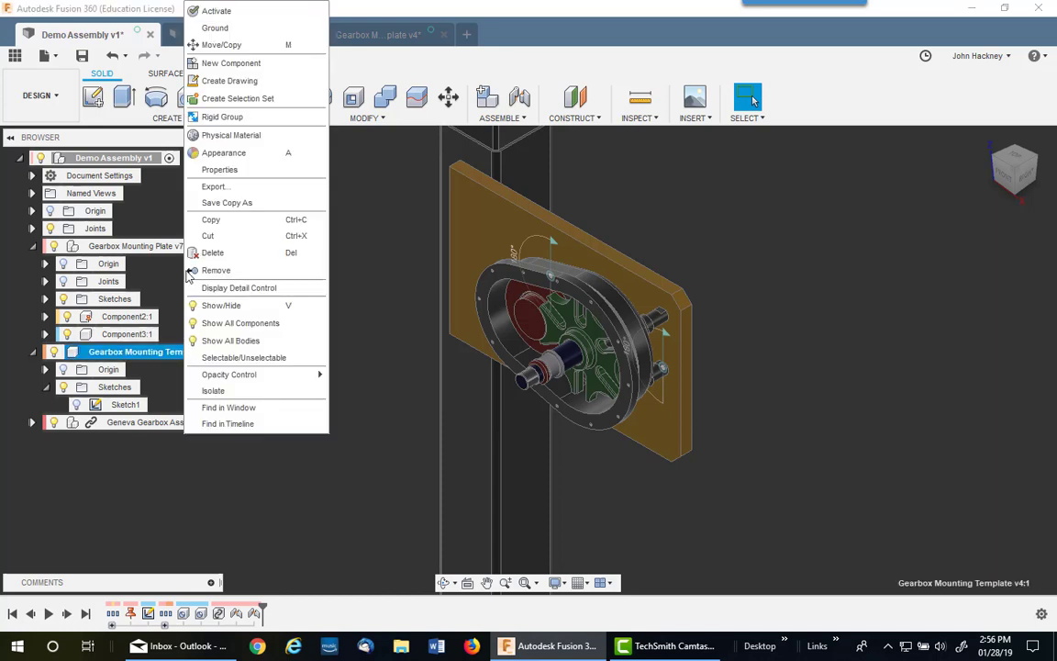
pyautogui.click(221, 45)
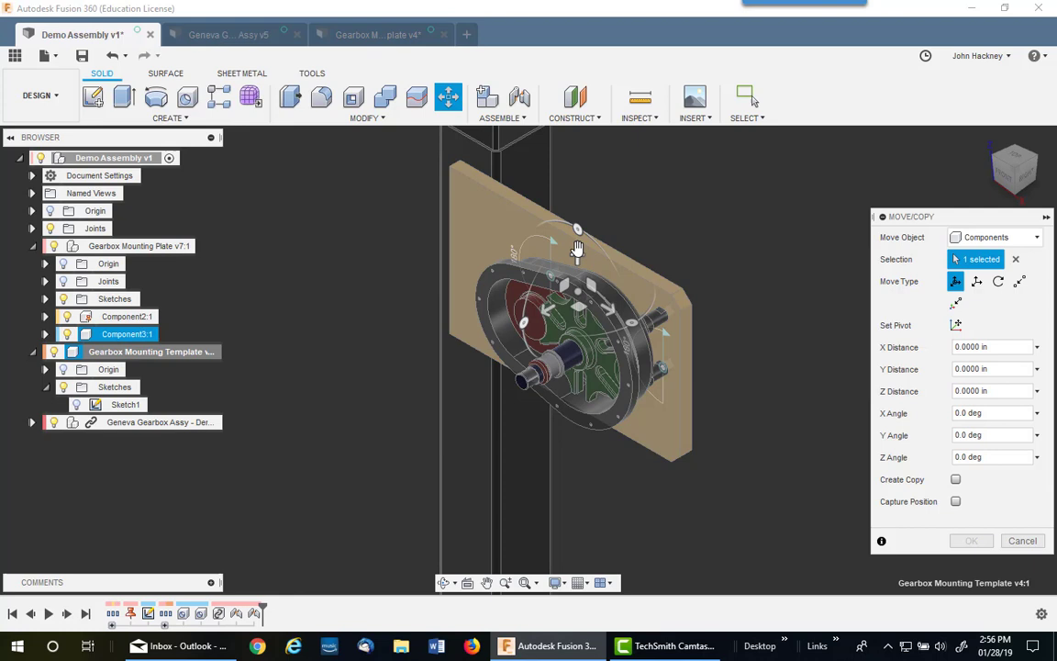
pyautogui.moveTo(576, 248); pyautogui.dragTo(577, 319)
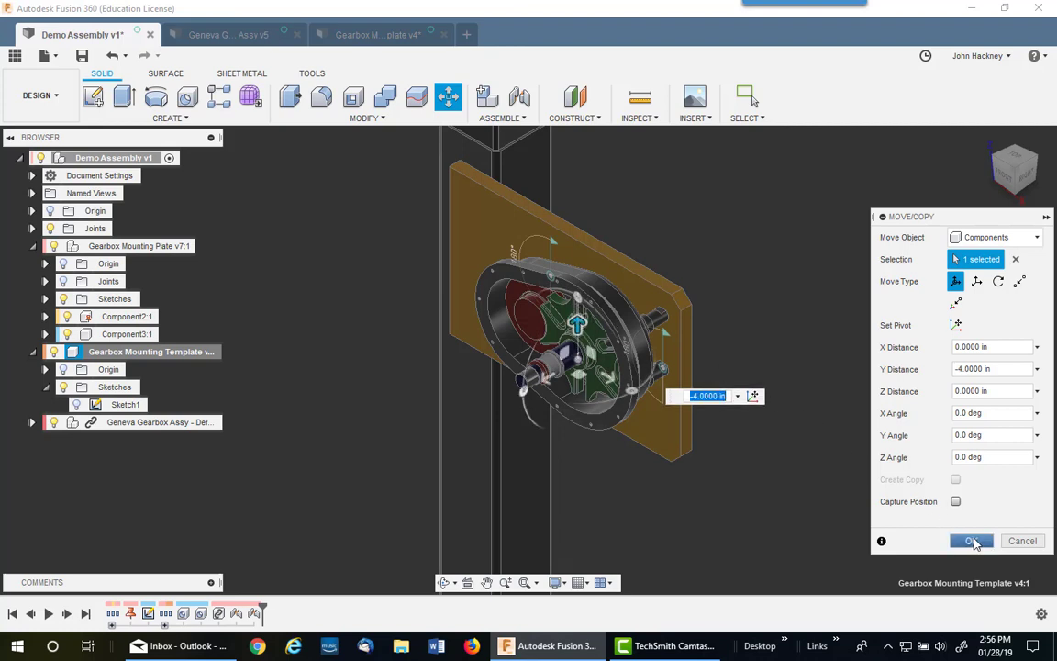
pyautogui.click(972, 542)
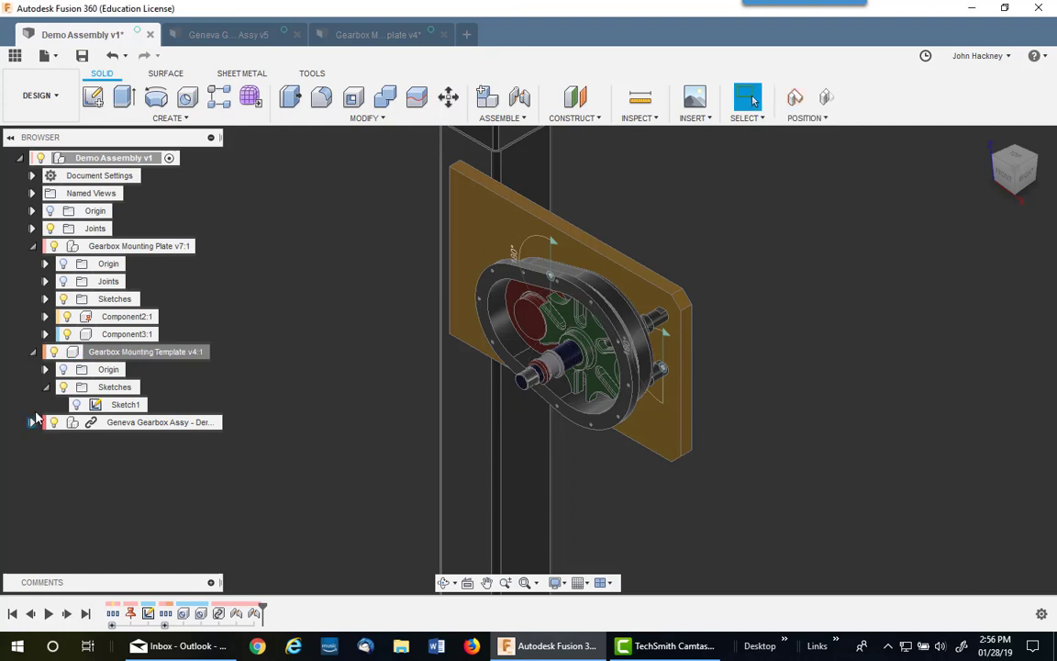
pyautogui.scroll(2, 578, 393)
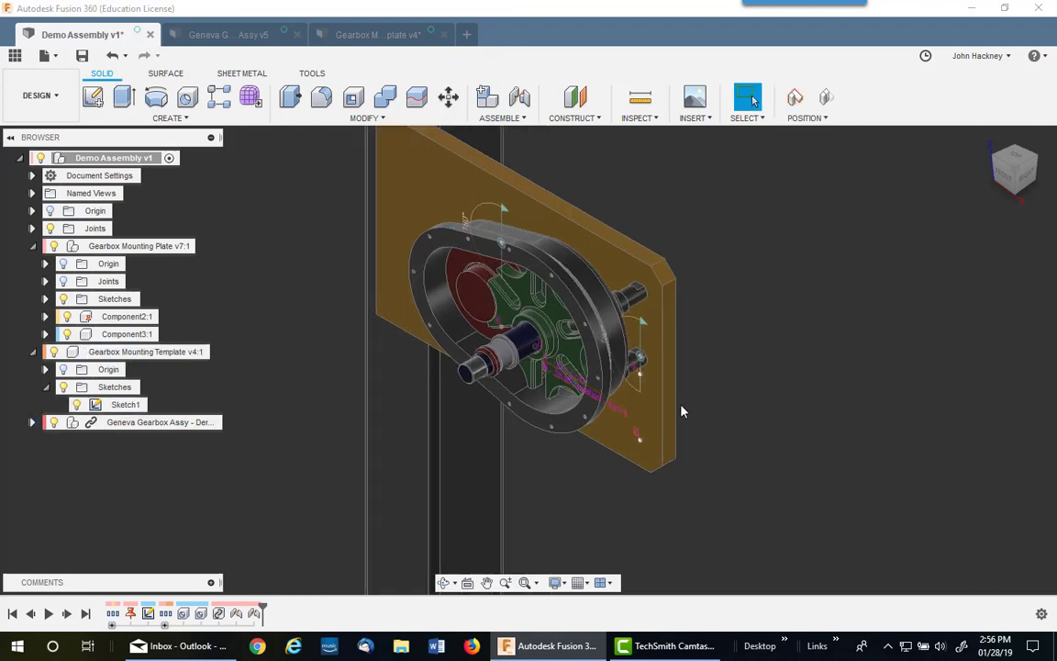
pyautogui.scroll(2, 681, 411)
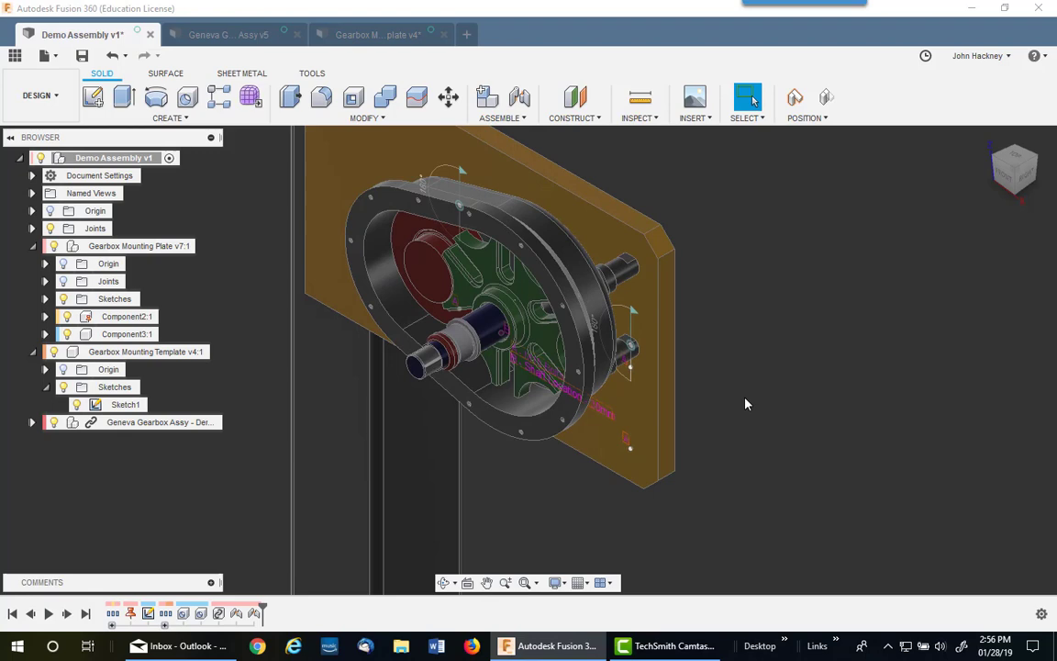
pyautogui.keyDown('shift'); pyautogui.moveTo(745, 404); pyautogui.dragTo(826, 410, button='middle'); pyautogui.keyUp('shift')
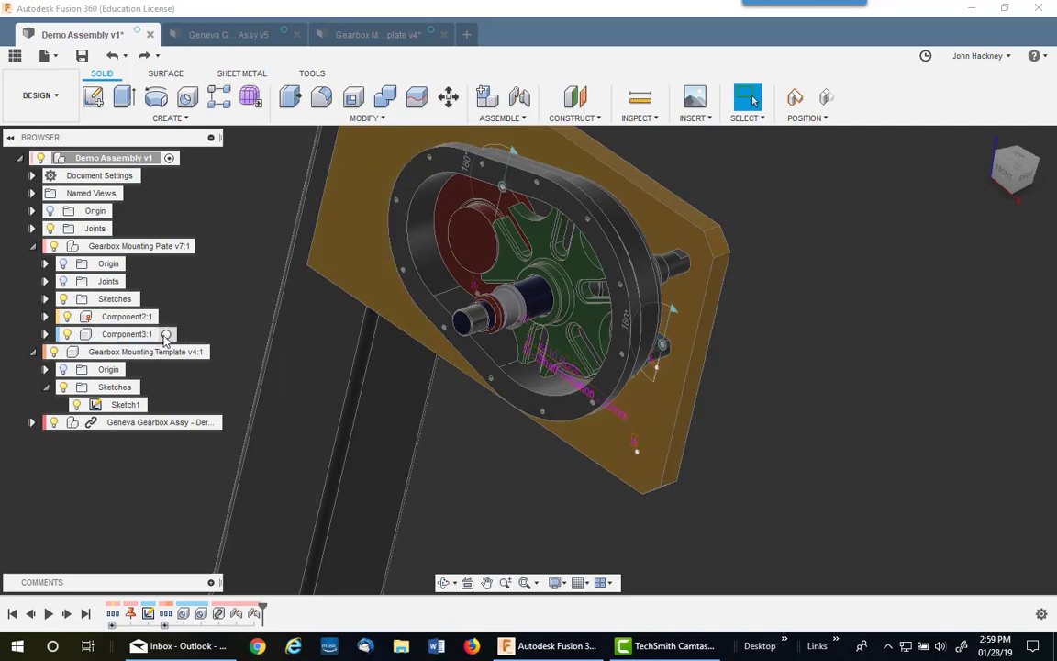
# Activate the plate component, Component3, and delete both of its hole features despite their being referenced by the joints
pyautogui.click(166, 336)
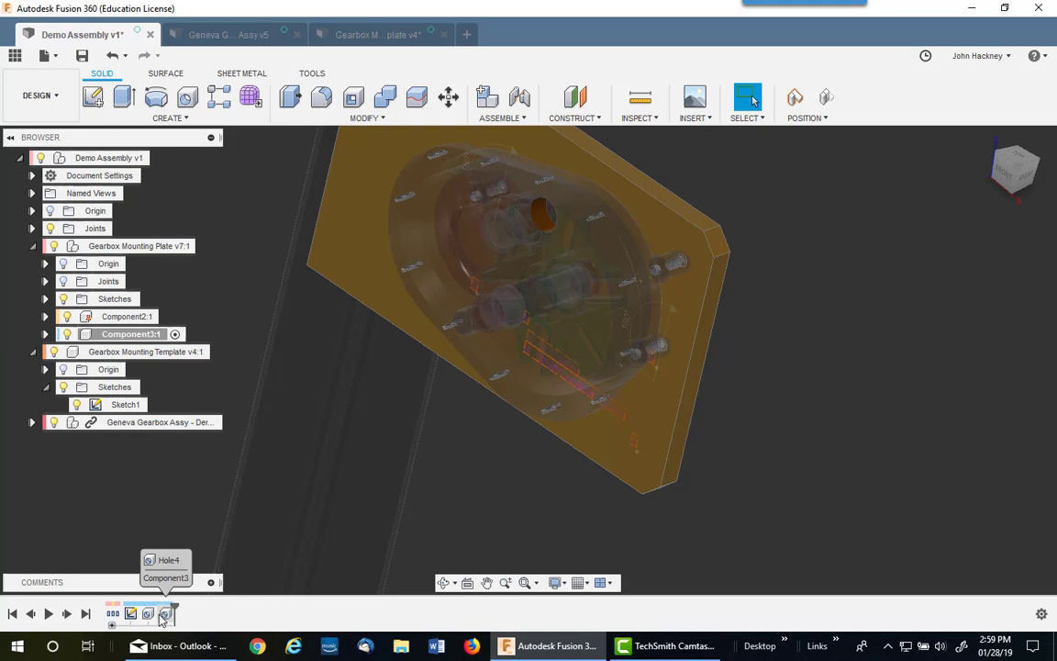
pyautogui.click(148, 614)
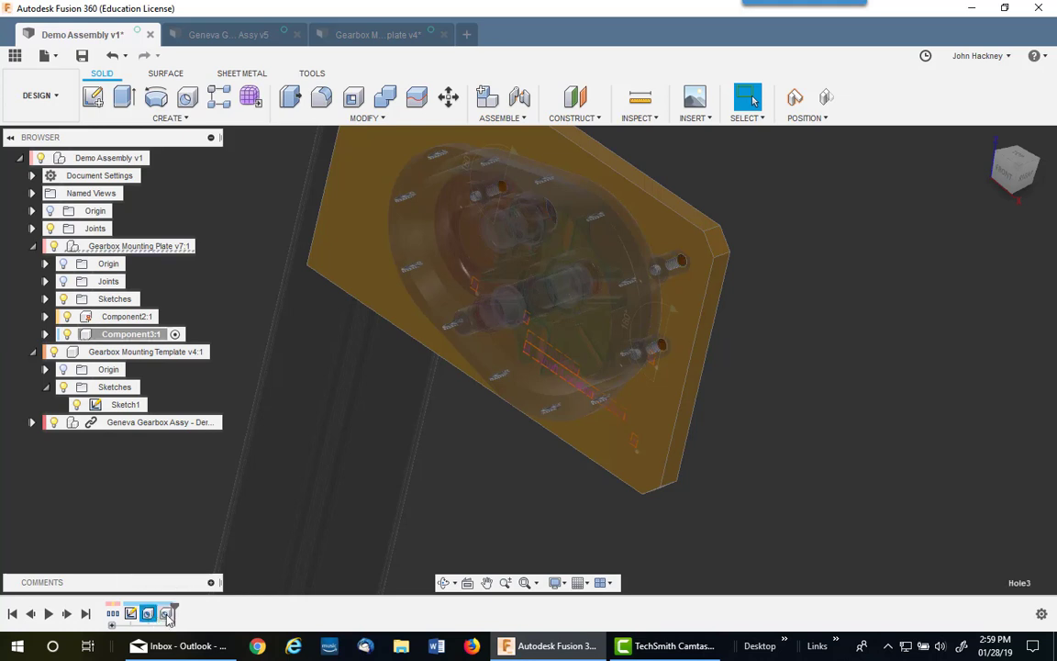
pyautogui.keyDown('shift'); pyautogui.click(166, 614); pyautogui.keyUp('shift')
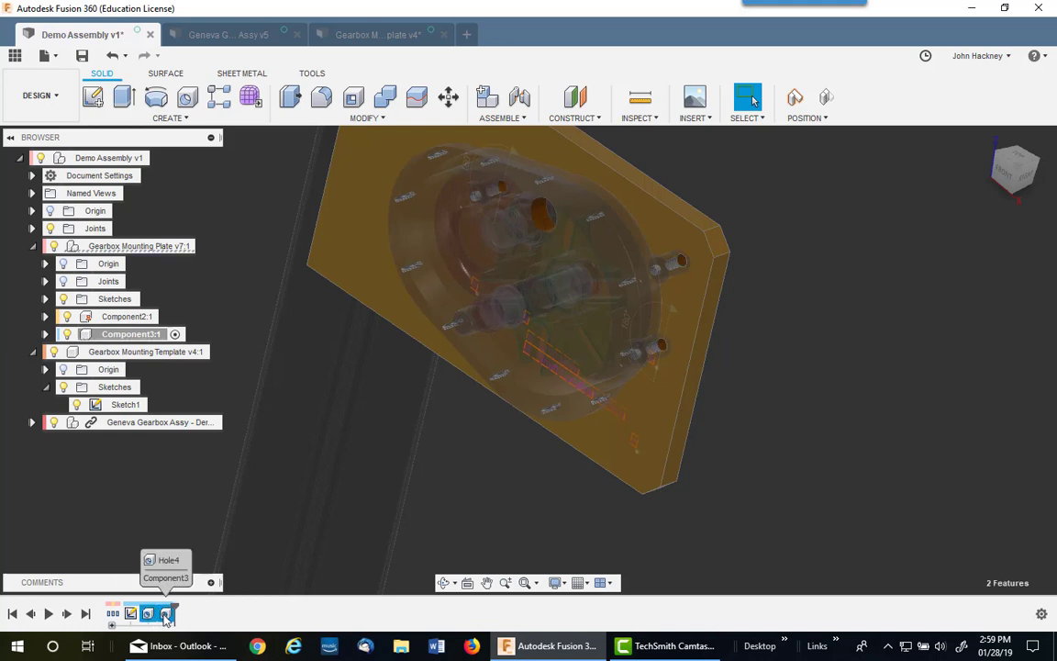
pyautogui.rightClick(167, 615)
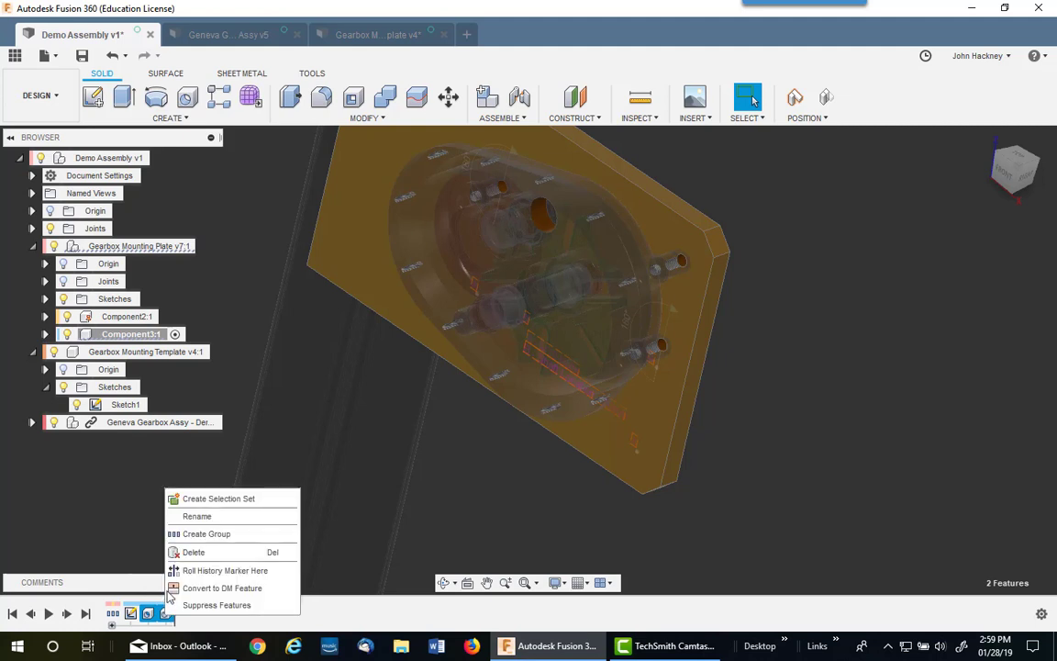
pyautogui.click(194, 552)
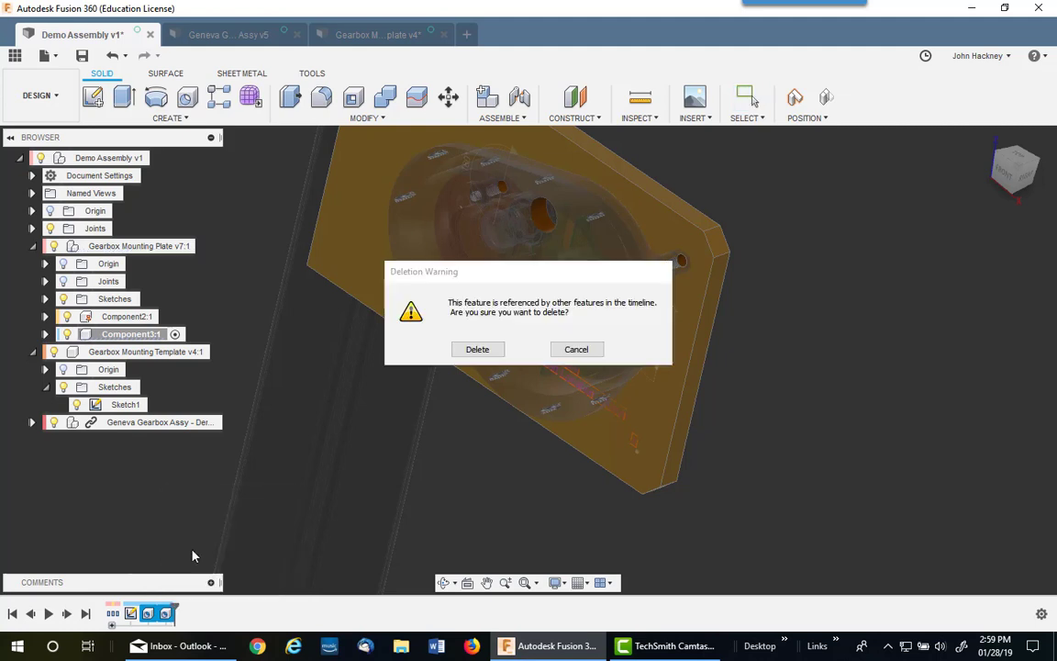
pyautogui.click(477, 349)
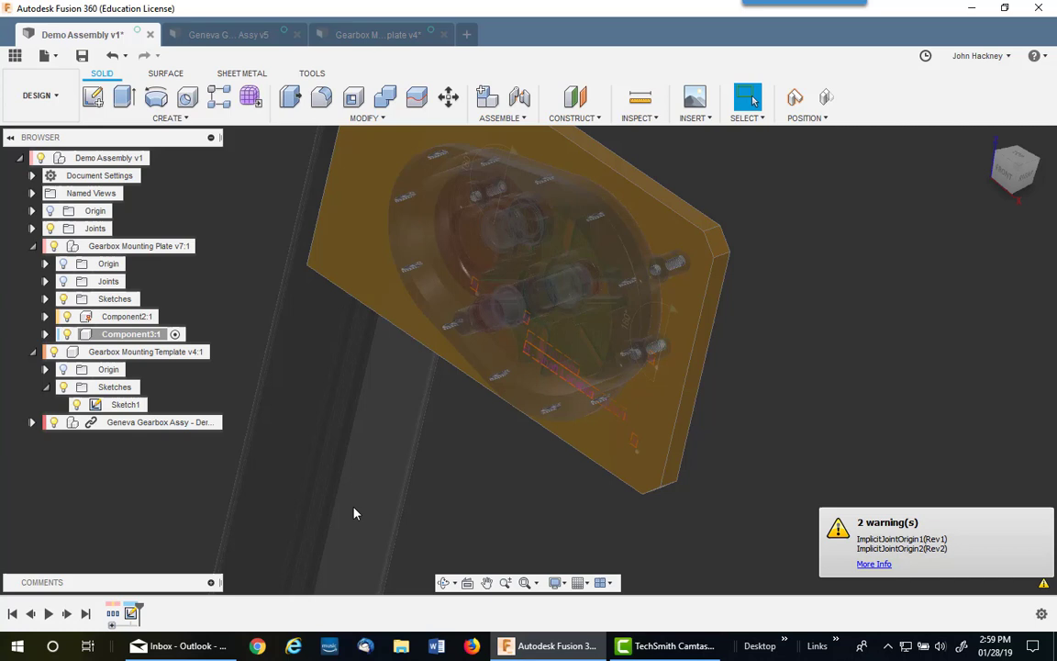
# Start a new hole with the moved template's position captured, and hide the Geneva gearbox assembly
pyautogui.click(77, 407)
pyautogui.click(77, 405)
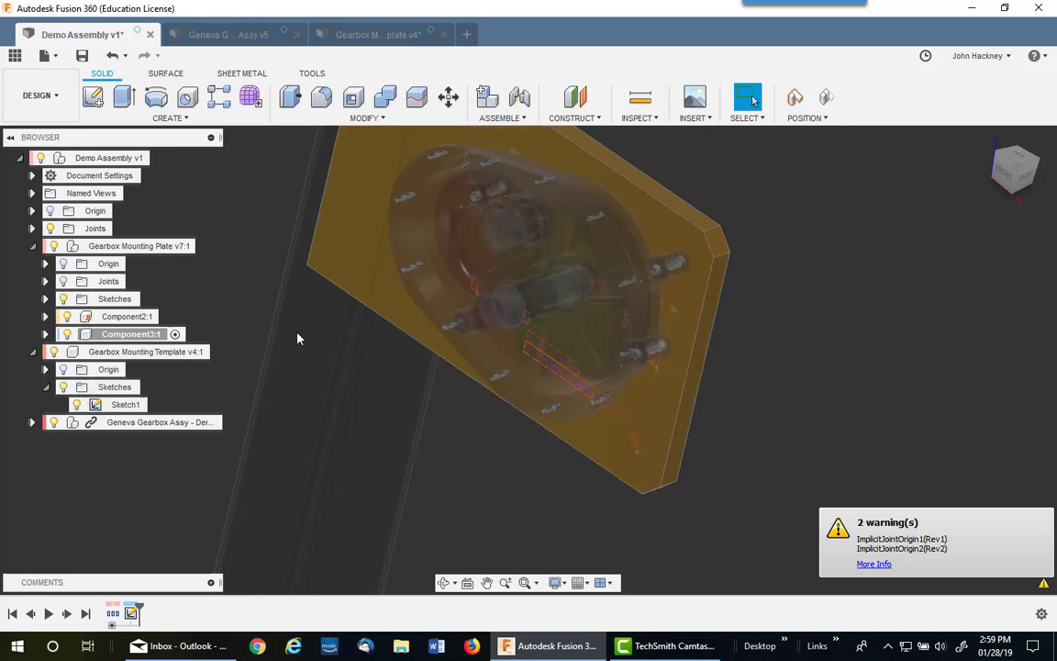
pyautogui.click(190, 99)
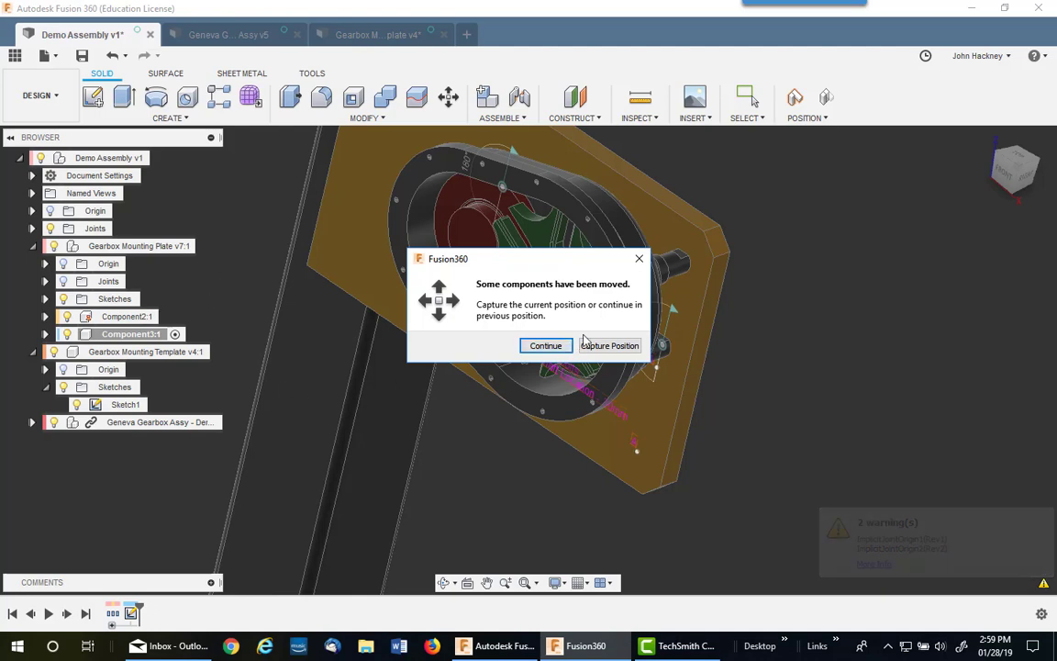
pyautogui.click(594, 345)
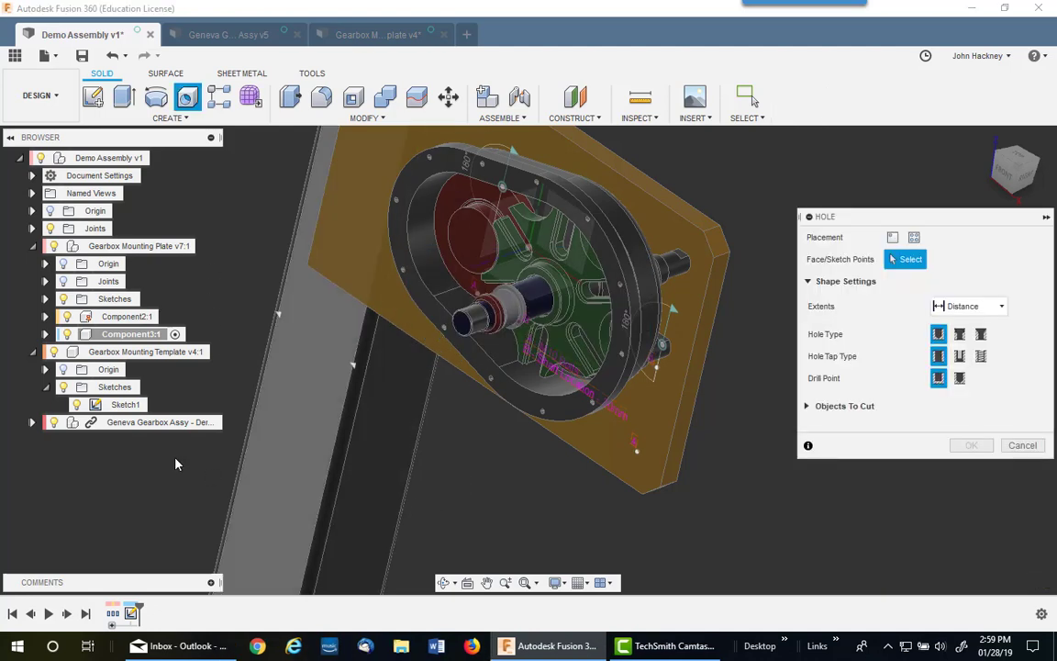
pyautogui.click(53, 422)
pyautogui.moveTo(401, 516); pyautogui.dragTo(381, 476, button='middle')
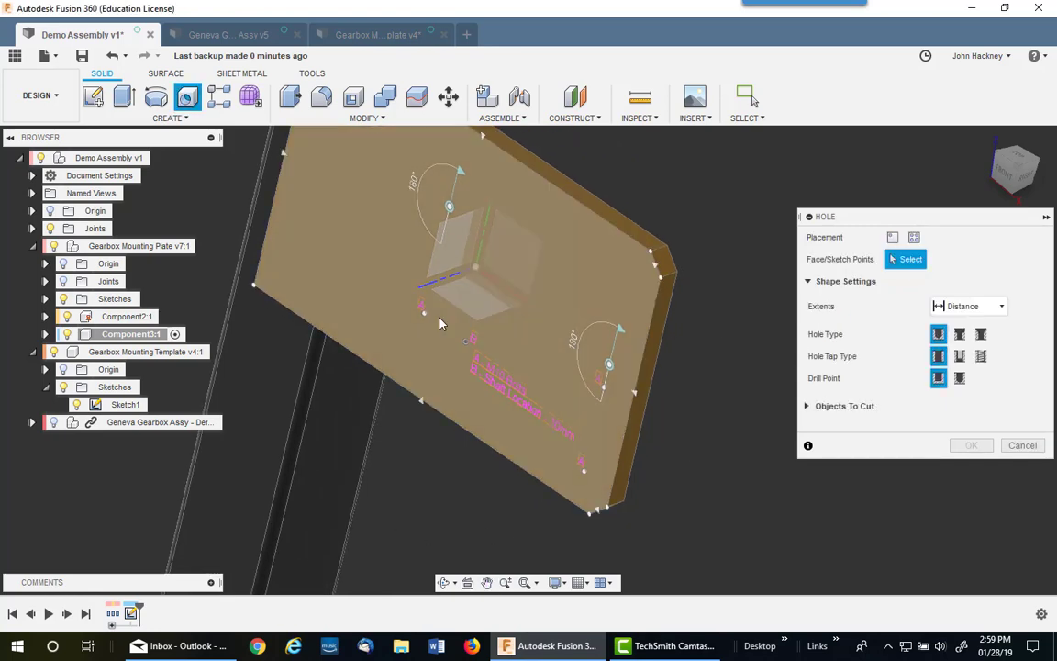
pyautogui.click(423, 313)
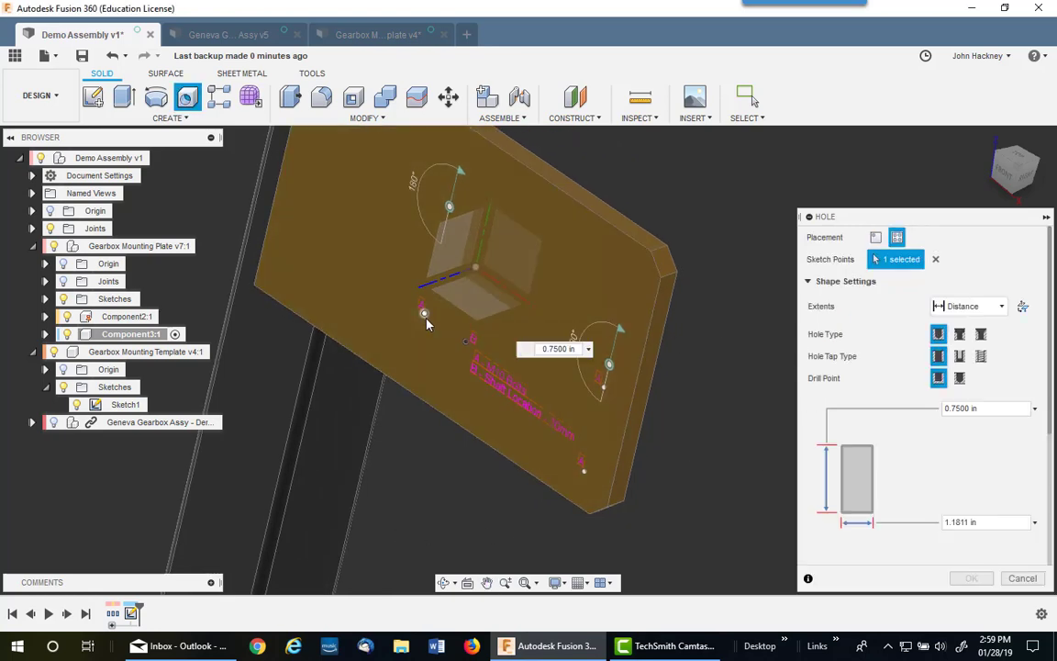
pyautogui.click(604, 387)
pyautogui.click(584, 471)
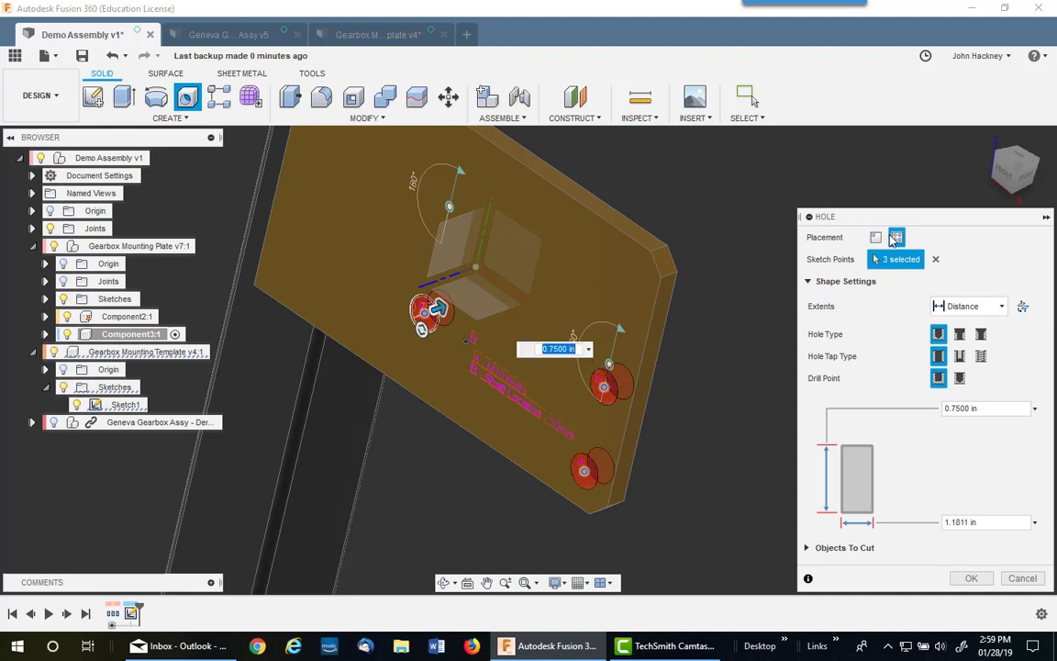
pyautogui.click(937, 260)
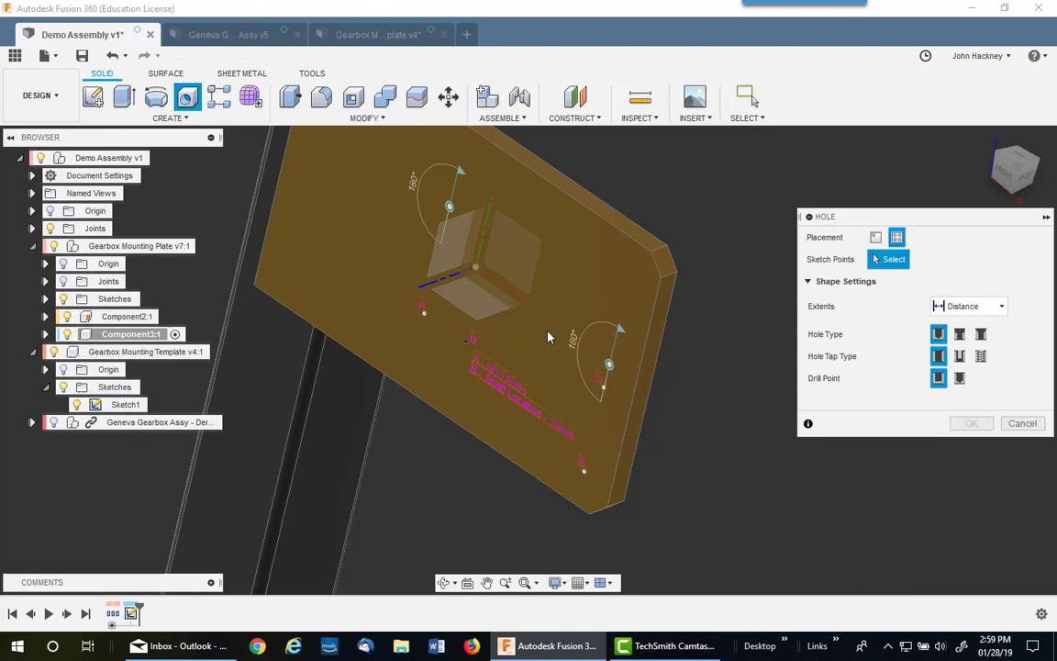
# Cut a simple hole 1.1811 in in diameter and 0.75 in deep at the template sketch's shaft point B
pyautogui.click(466, 343)
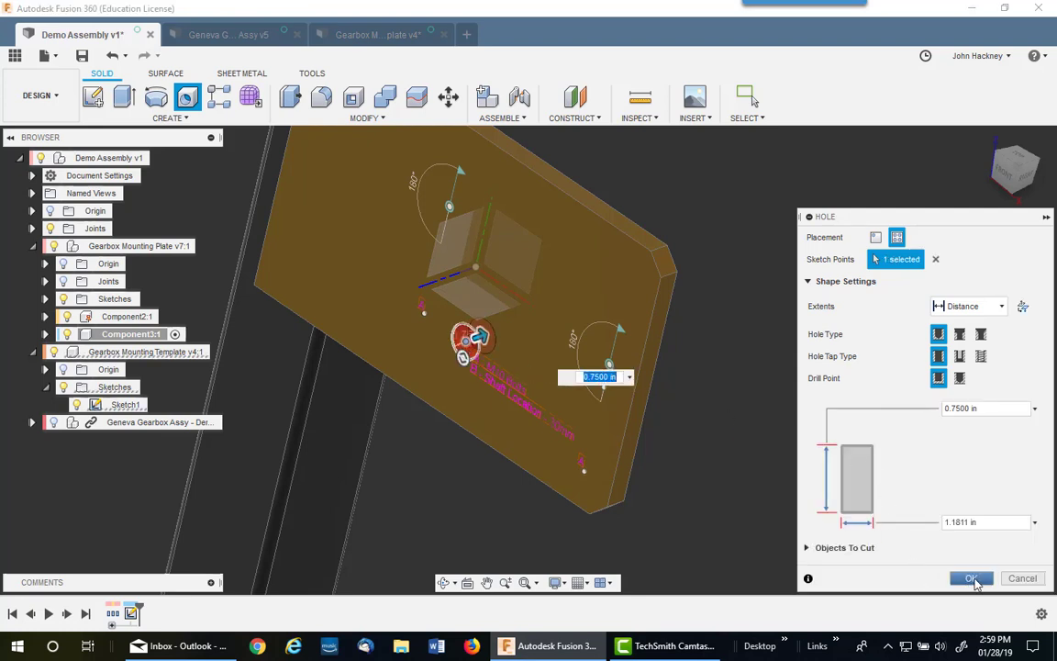
pyautogui.click(972, 579)
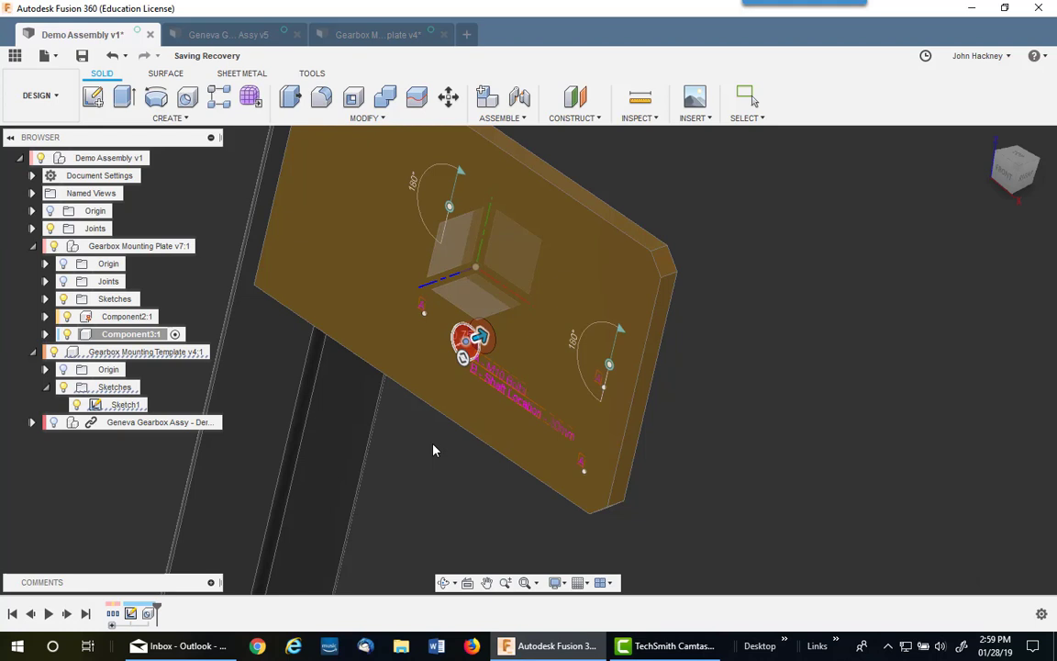
# Cut M10 DIN clearance holes with normal fit, 0.75 in depth and a 118-degree drill point at the template sketch's three A points
pyautogui.click(186, 97)
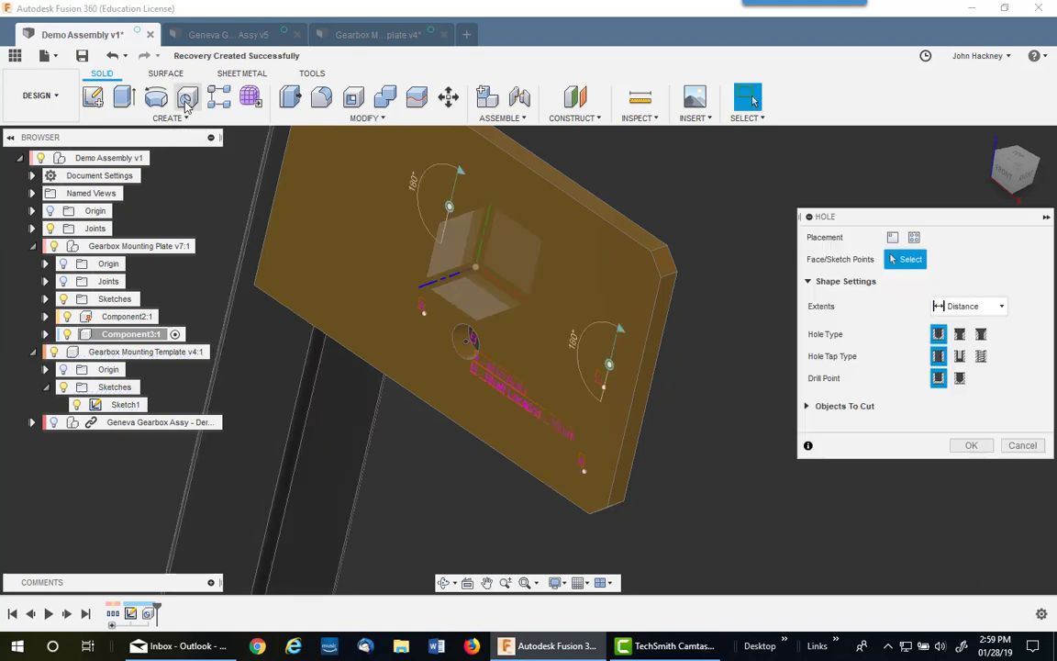
pyautogui.click(423, 312)
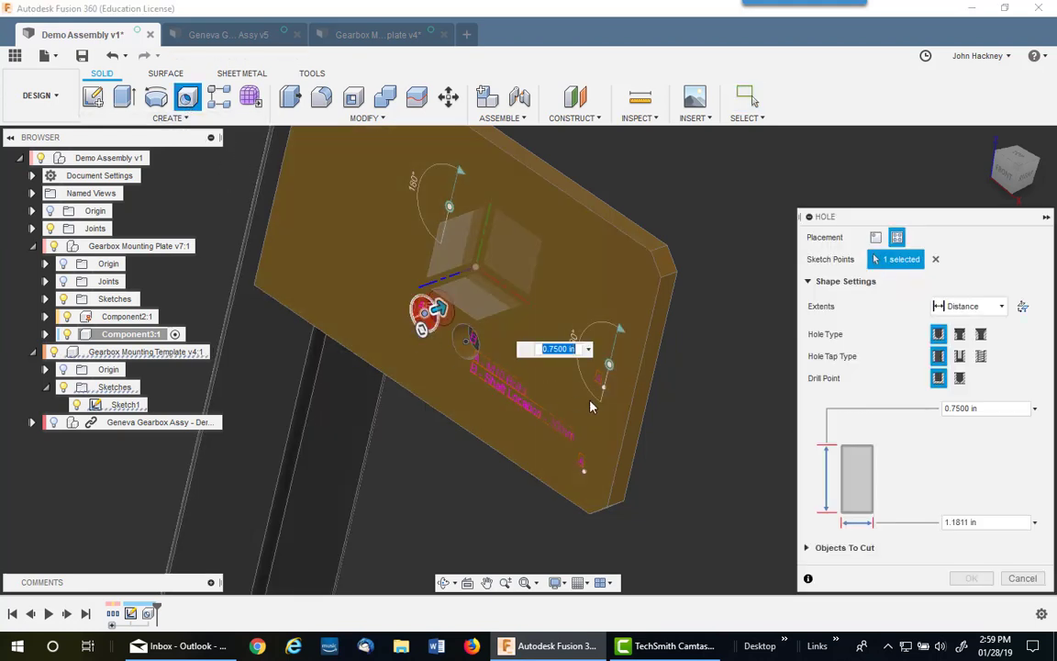
pyautogui.click(603, 387)
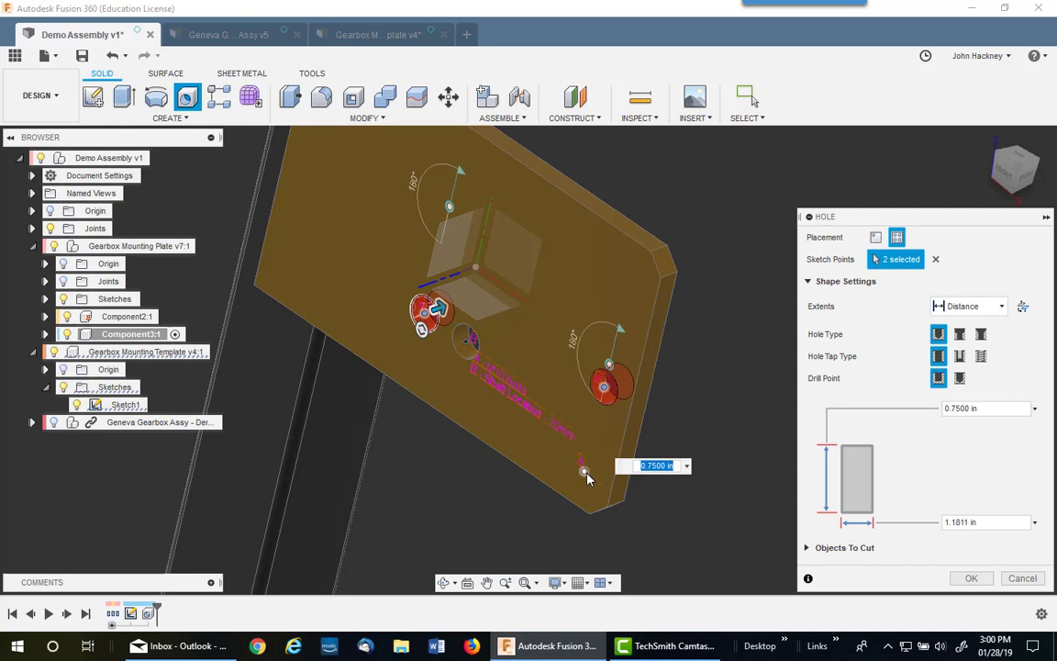
pyautogui.click(583, 470)
pyautogui.click(960, 356)
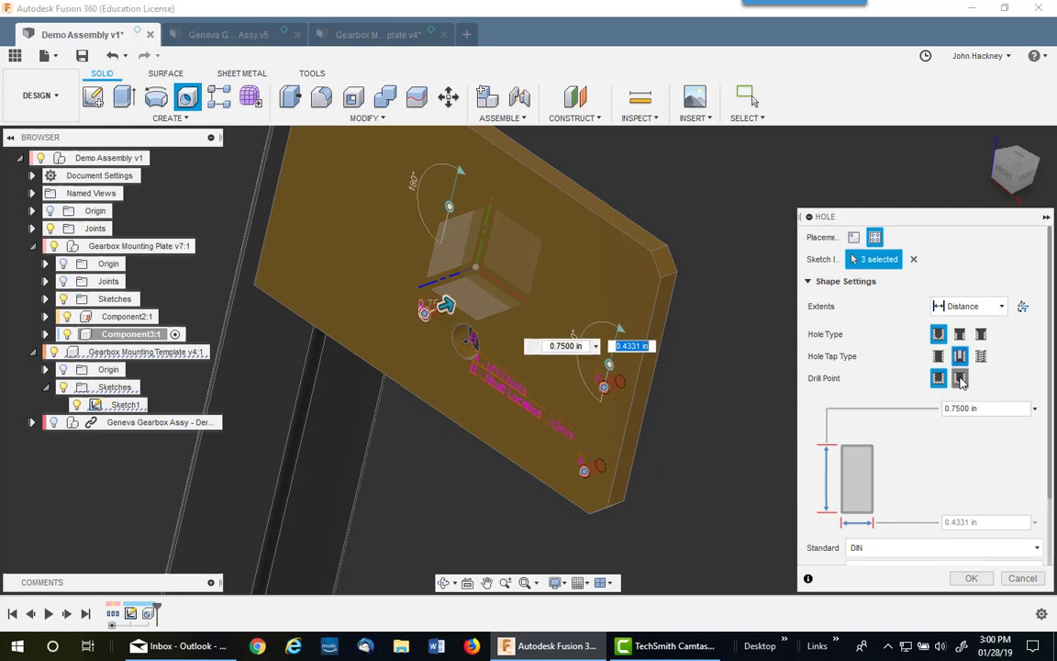
pyautogui.scroll(-2, 954, 442)
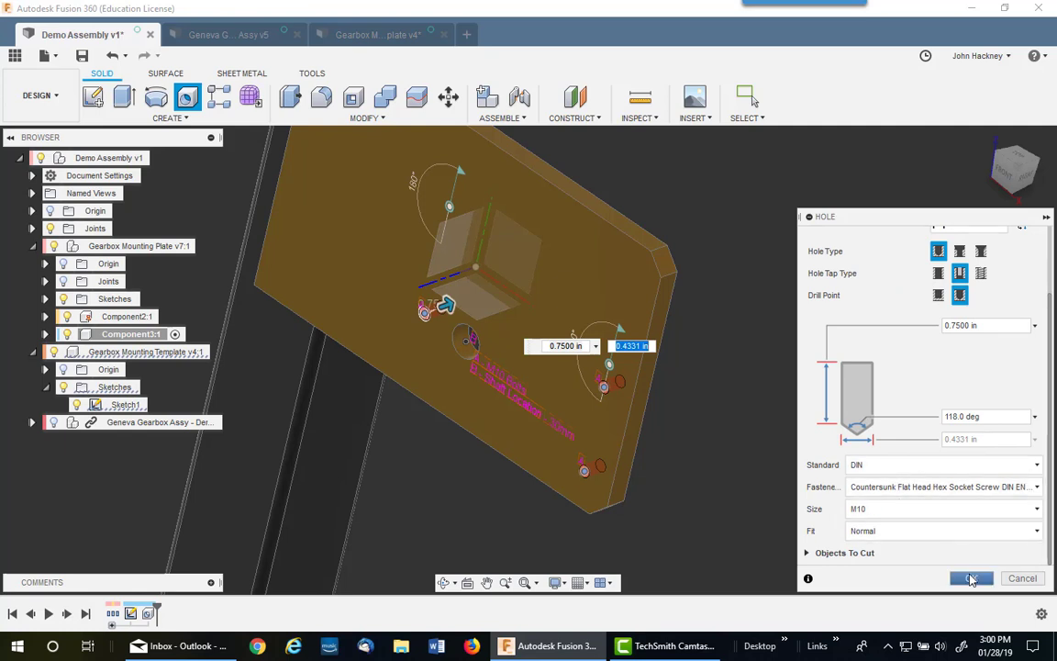
pyautogui.click(971, 578)
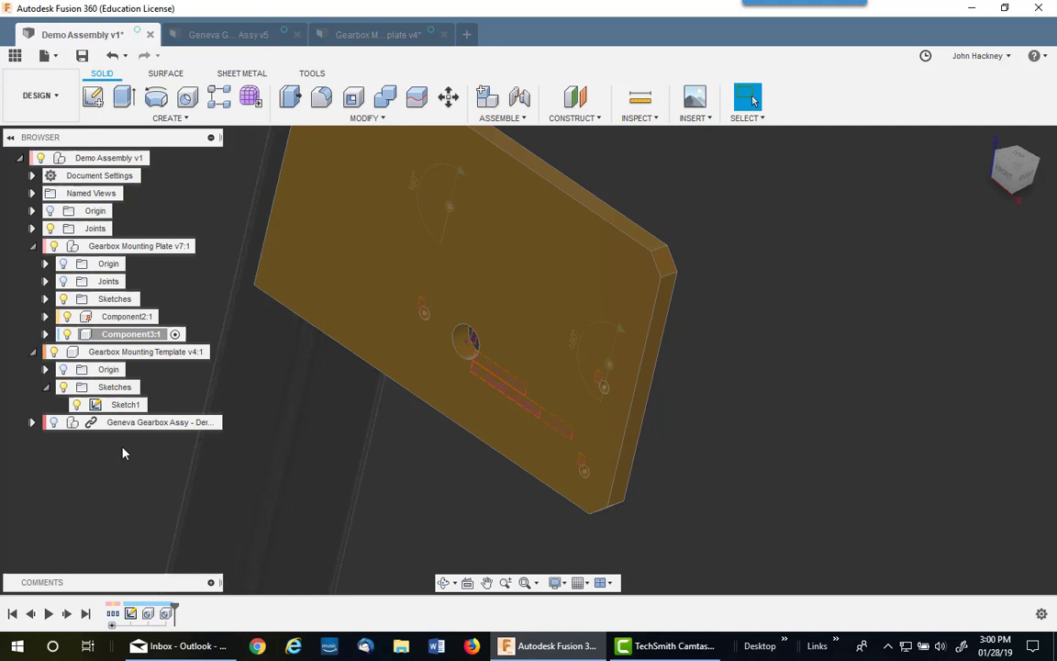
# Hide the template's Sketch1 and show the Geneva gearbox assembly again
pyautogui.click(76, 404)
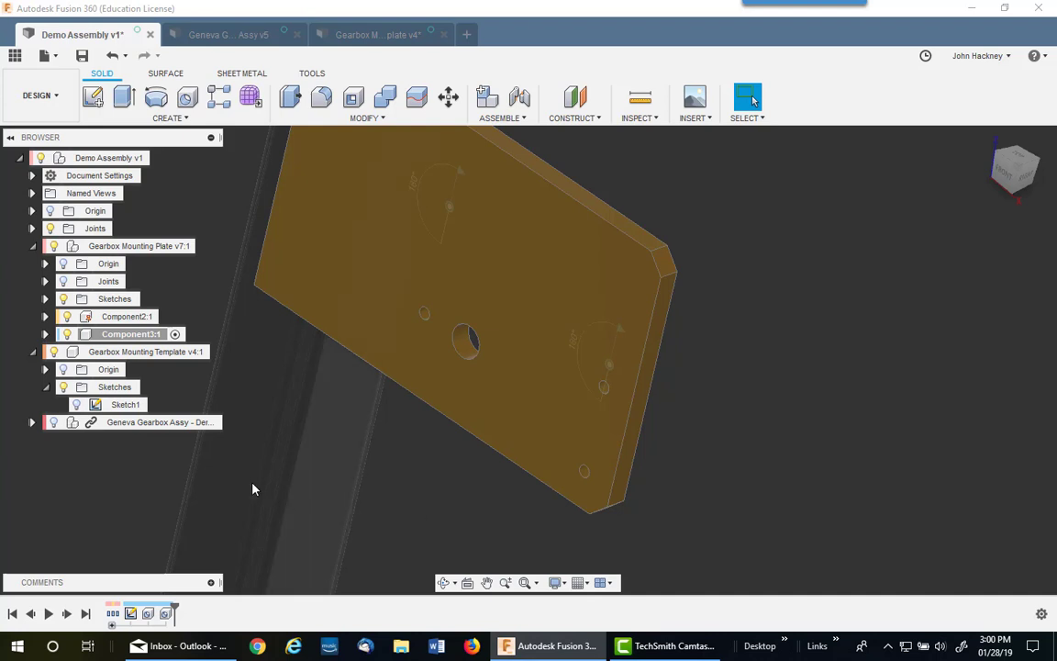
pyautogui.click(53, 423)
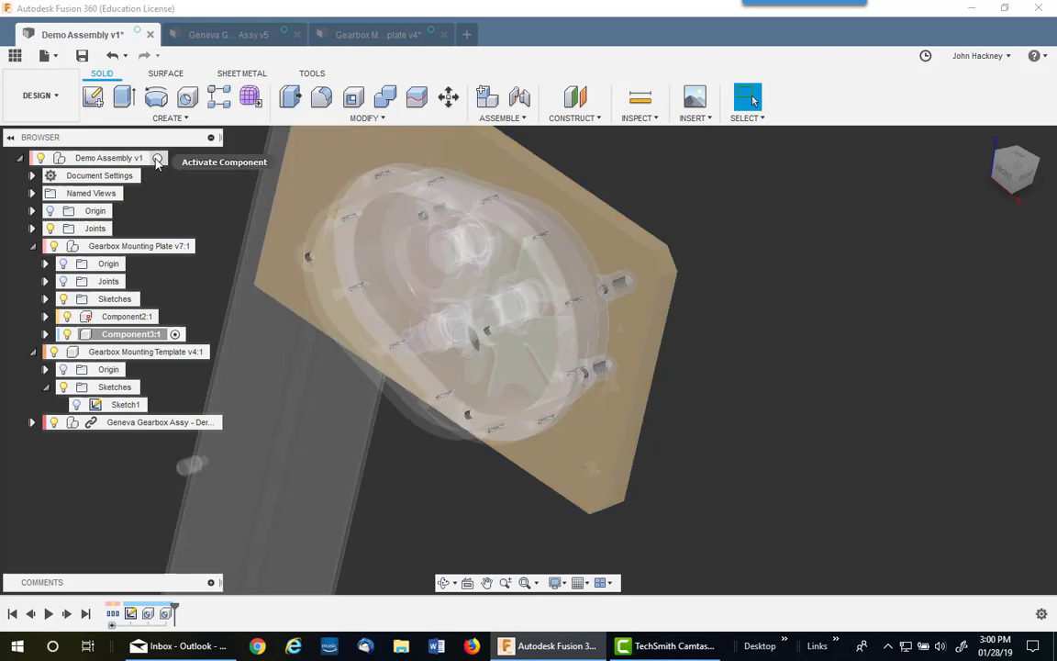
# Activate the top-level Demo Assembly and move the Rev1 and Rev2 joints after the newly cut holes in the timeline
pyautogui.click(168, 158)
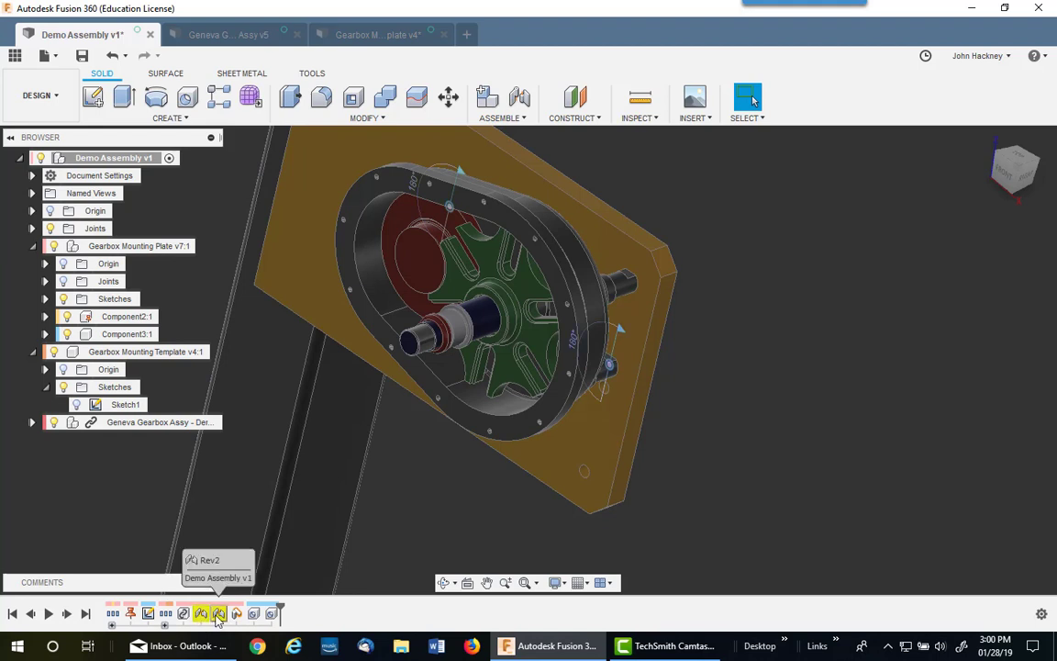
pyautogui.keyDown('ctrl'); pyautogui.click(202, 615); pyautogui.keyUp('ctrl')
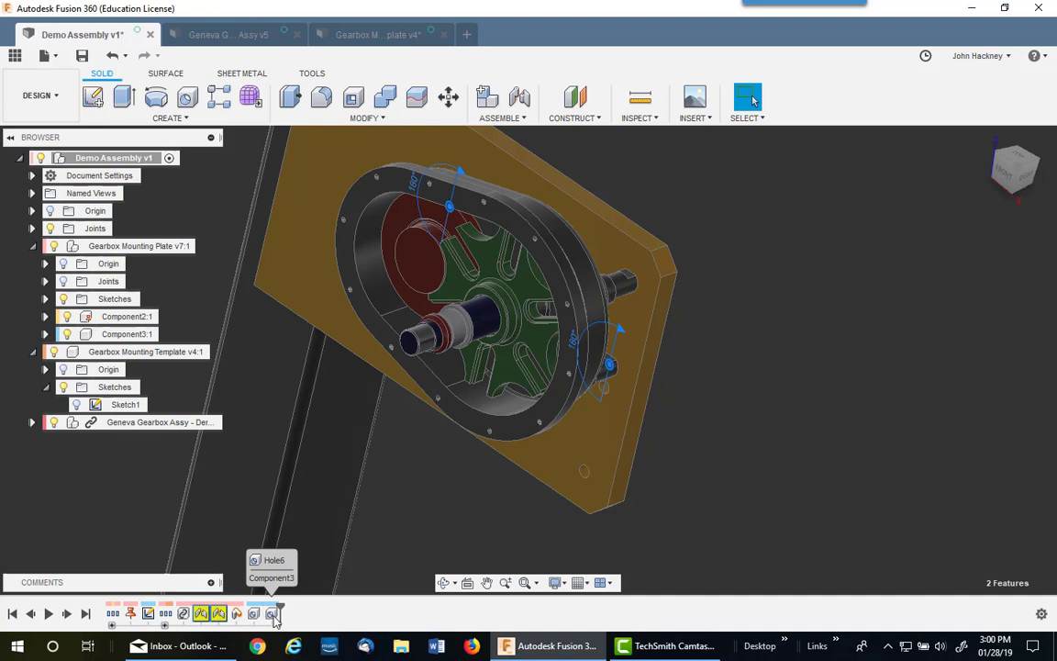
pyautogui.moveTo(281, 619); pyautogui.dragTo(286, 621)
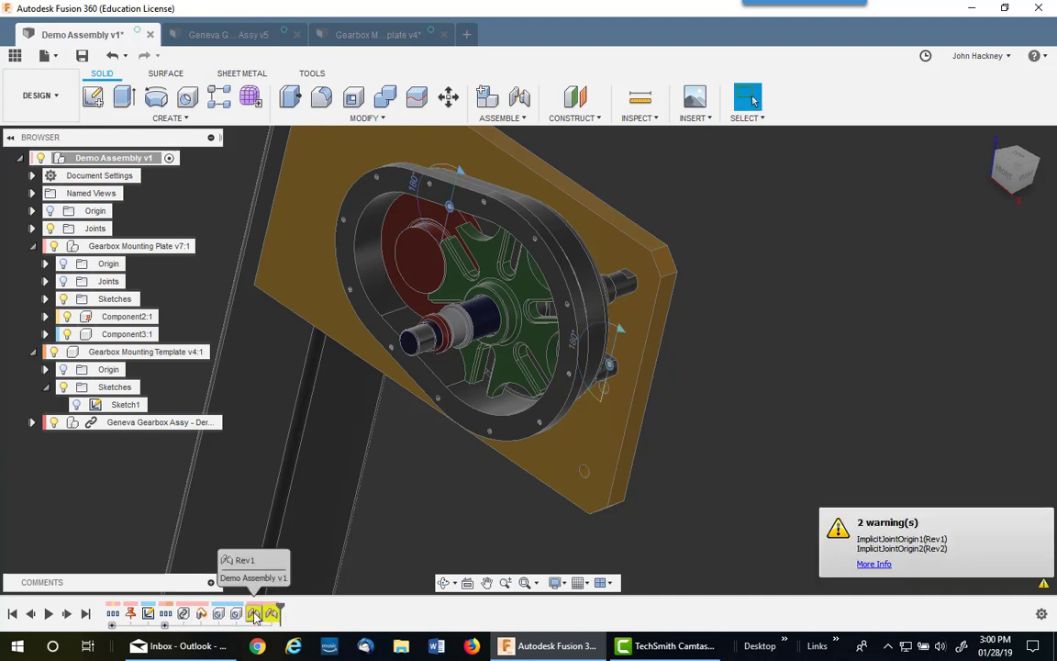
# Edit the Rev1 revolute joint, replacing its missing Component2 reference with the plate's bolt hole beside the large shaft hole
pyautogui.rightClick(256, 613)
pyautogui.click(286, 479)
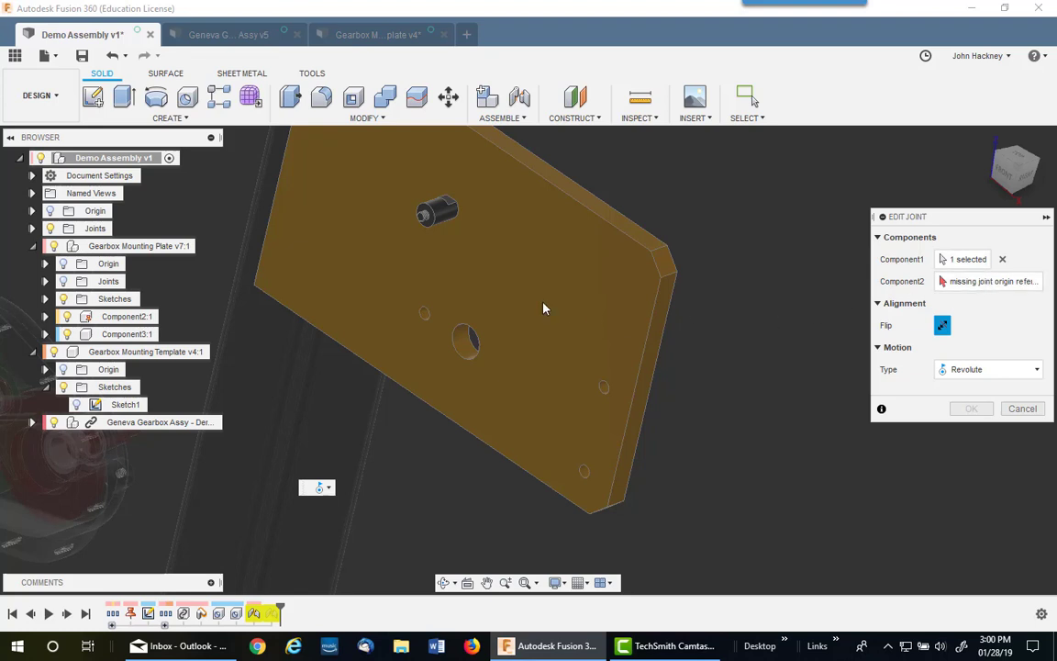
pyautogui.click(973, 280)
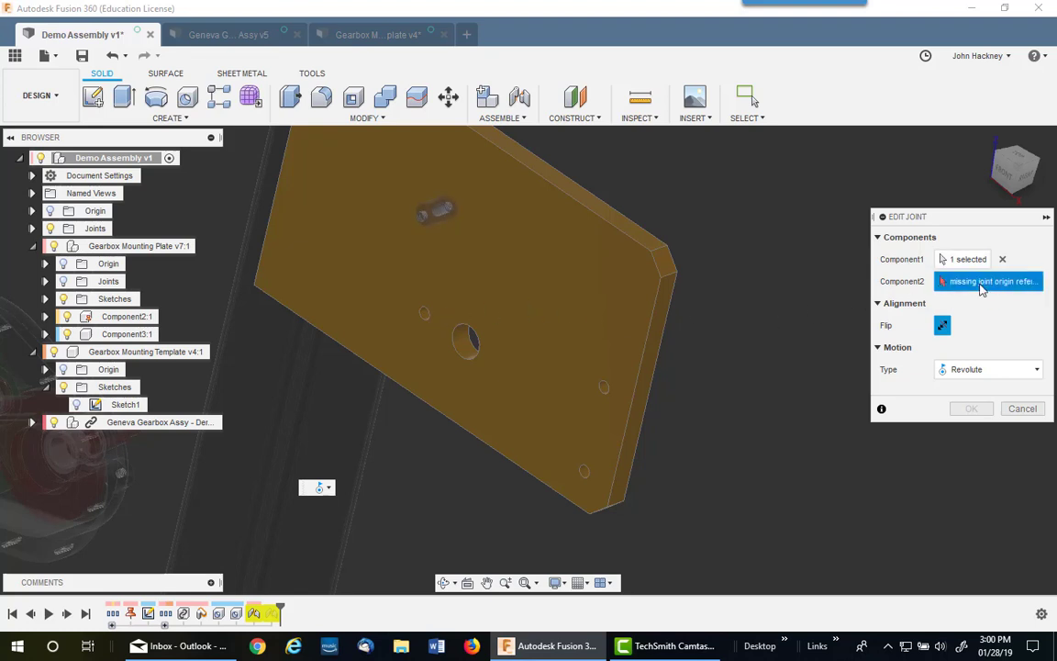
pyautogui.click(427, 318)
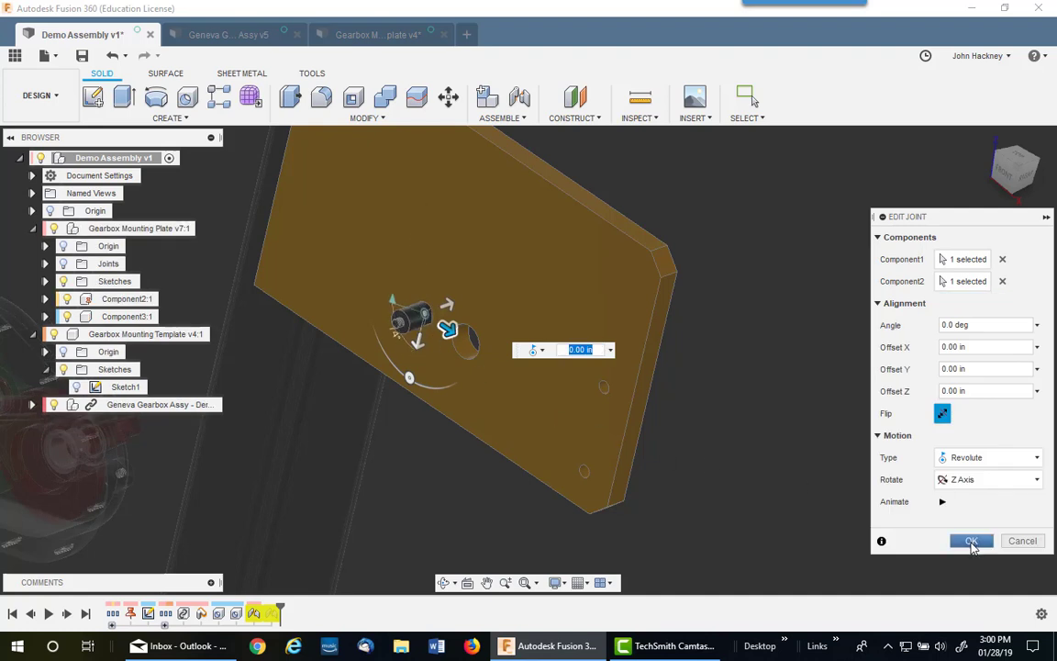
pyautogui.click(973, 541)
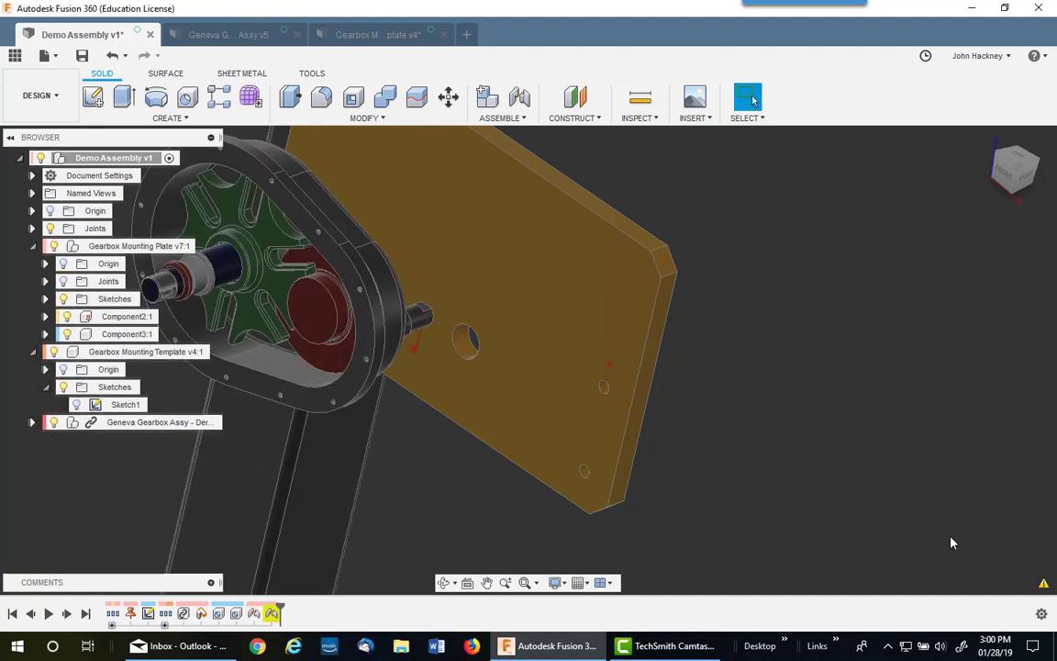
# Edit the Rev2 revolute joint, replacing its missing Component2 reference with the bolt hole nearest the plate's lower chamfered corner
pyautogui.rightClick(274, 613)
pyautogui.click(292, 479)
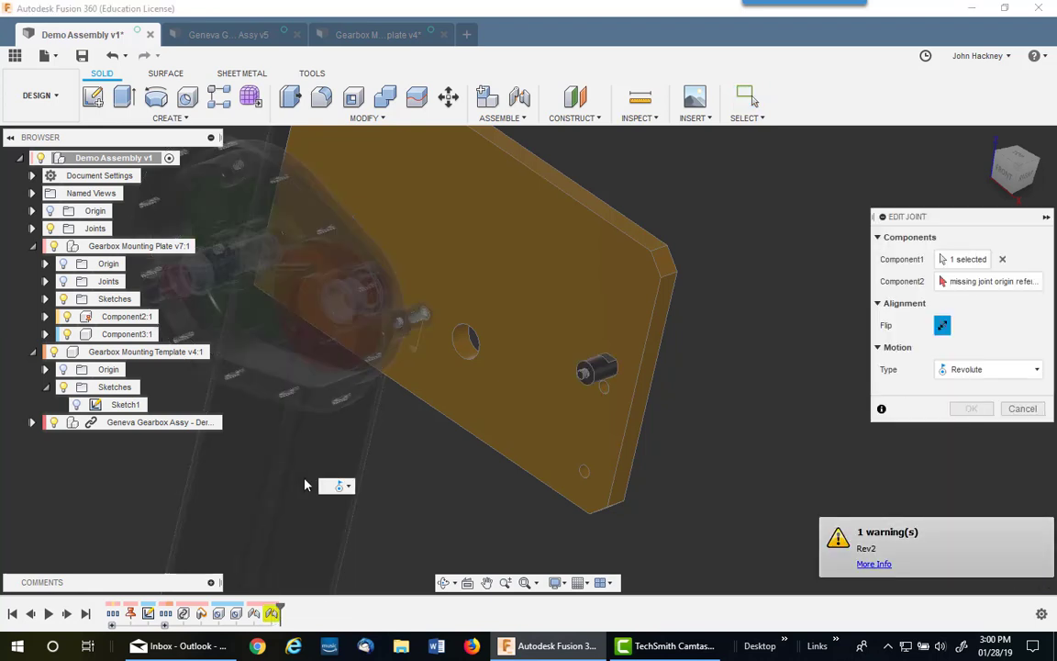
pyautogui.click(943, 282)
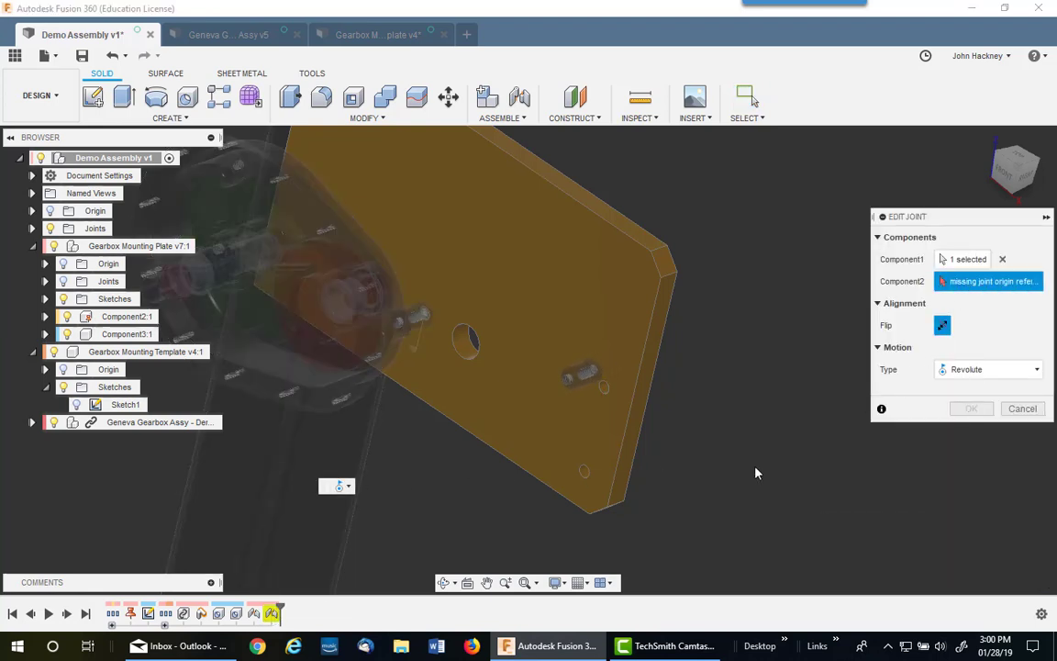
pyautogui.click(582, 473)
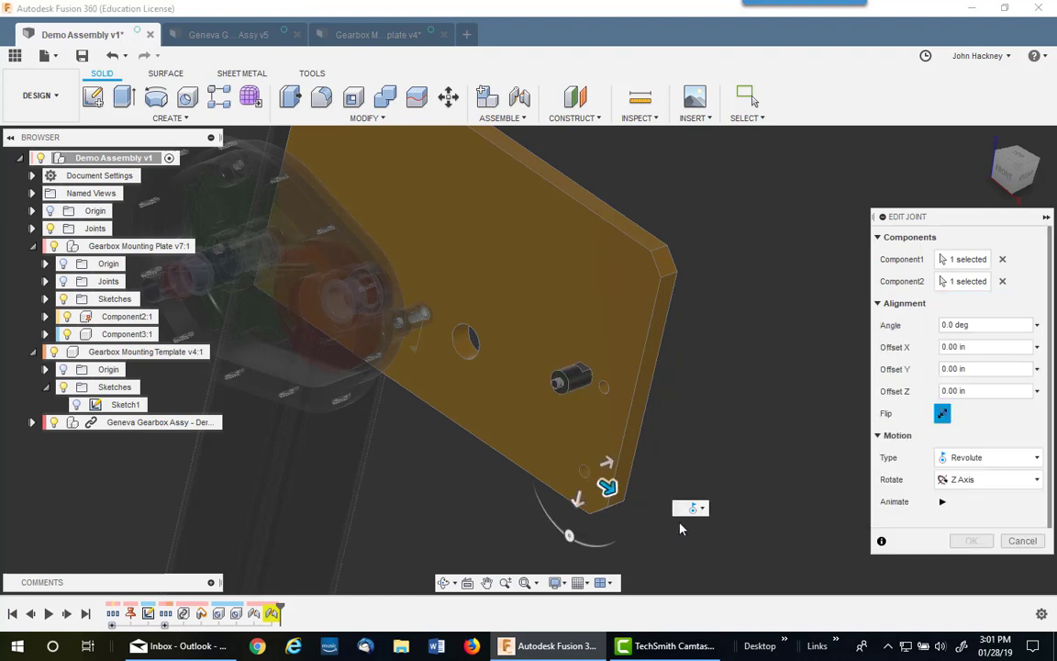
pyautogui.click(972, 542)
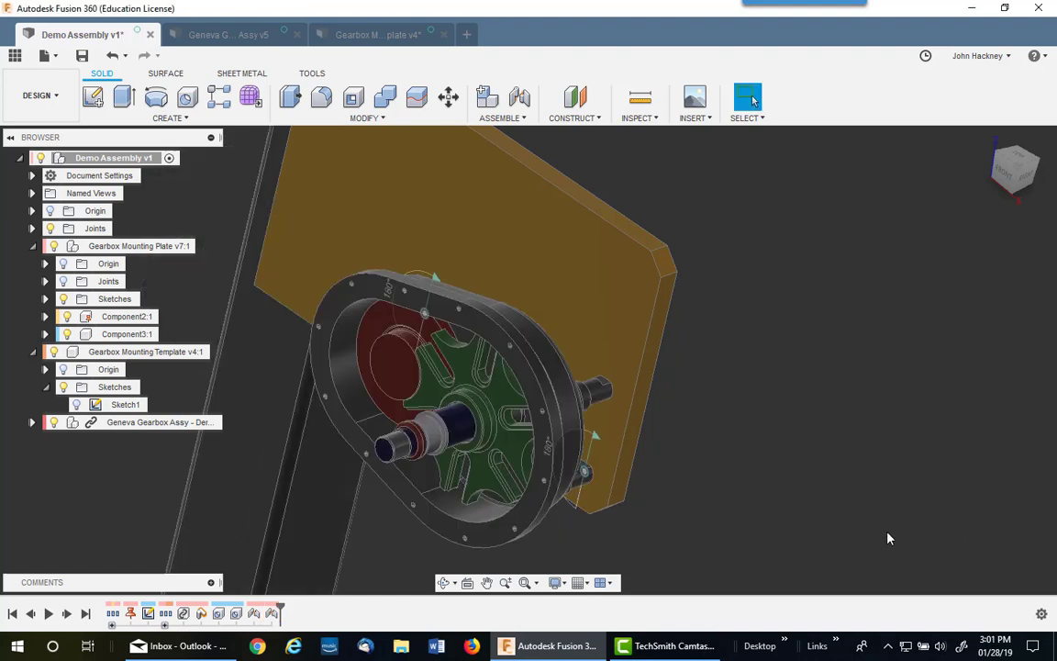